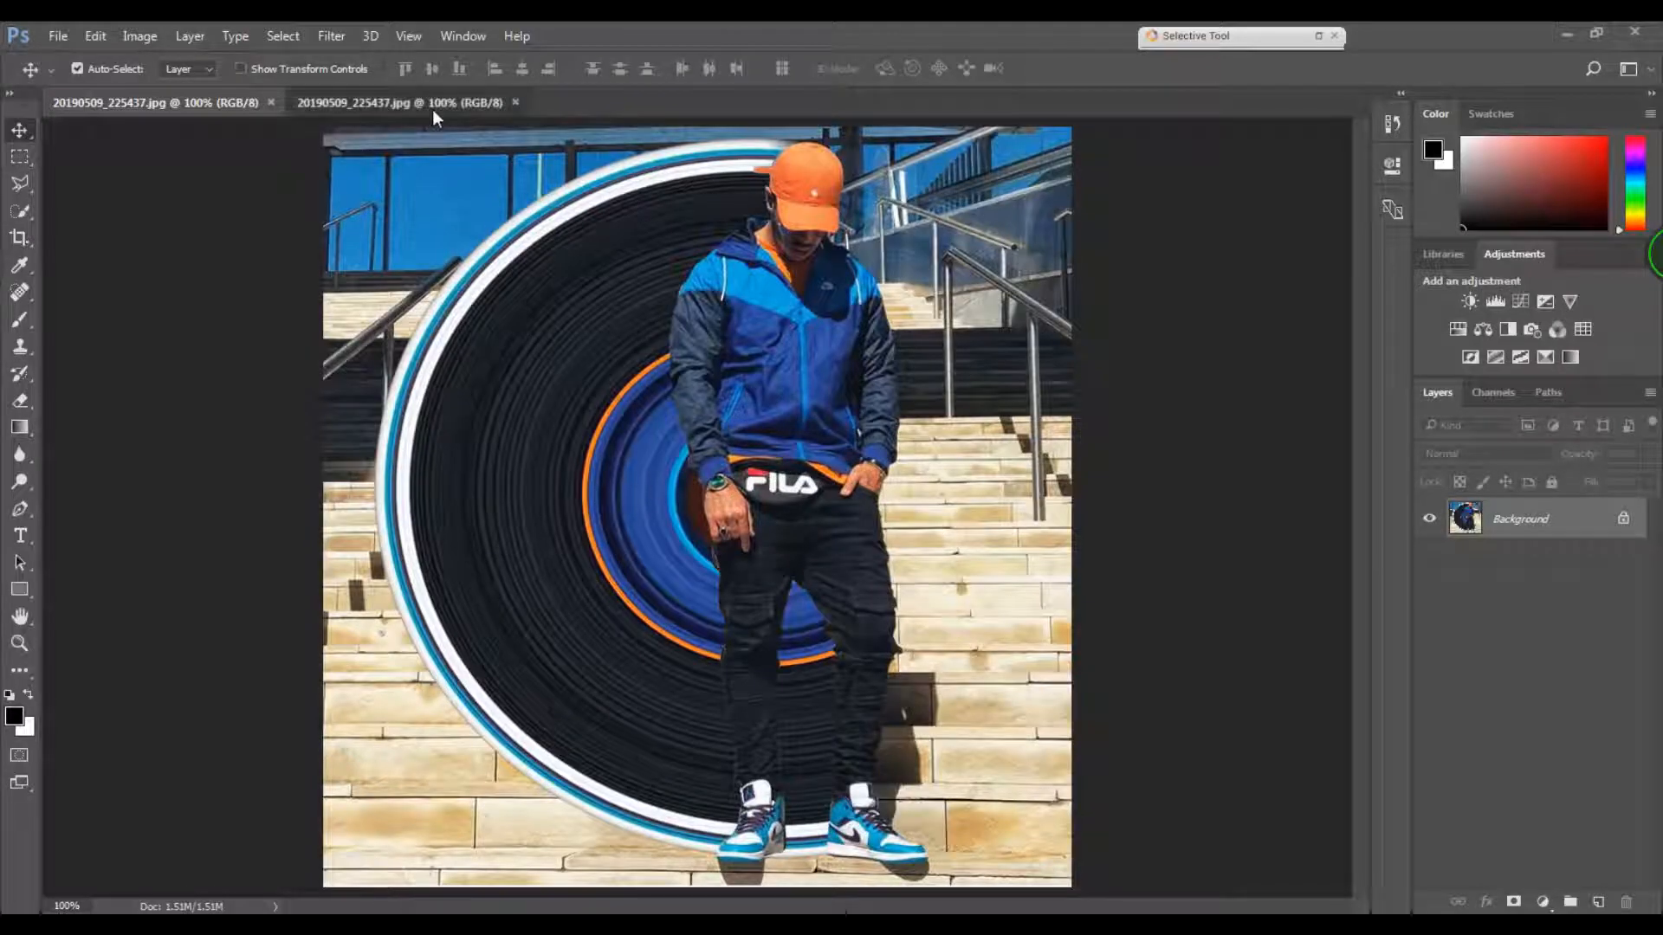
Step: In the second open copy of the photo, lasso a thin sliver running from the cap down to the shoe
{"action": "left_click", "coordinate": [433, 102]}
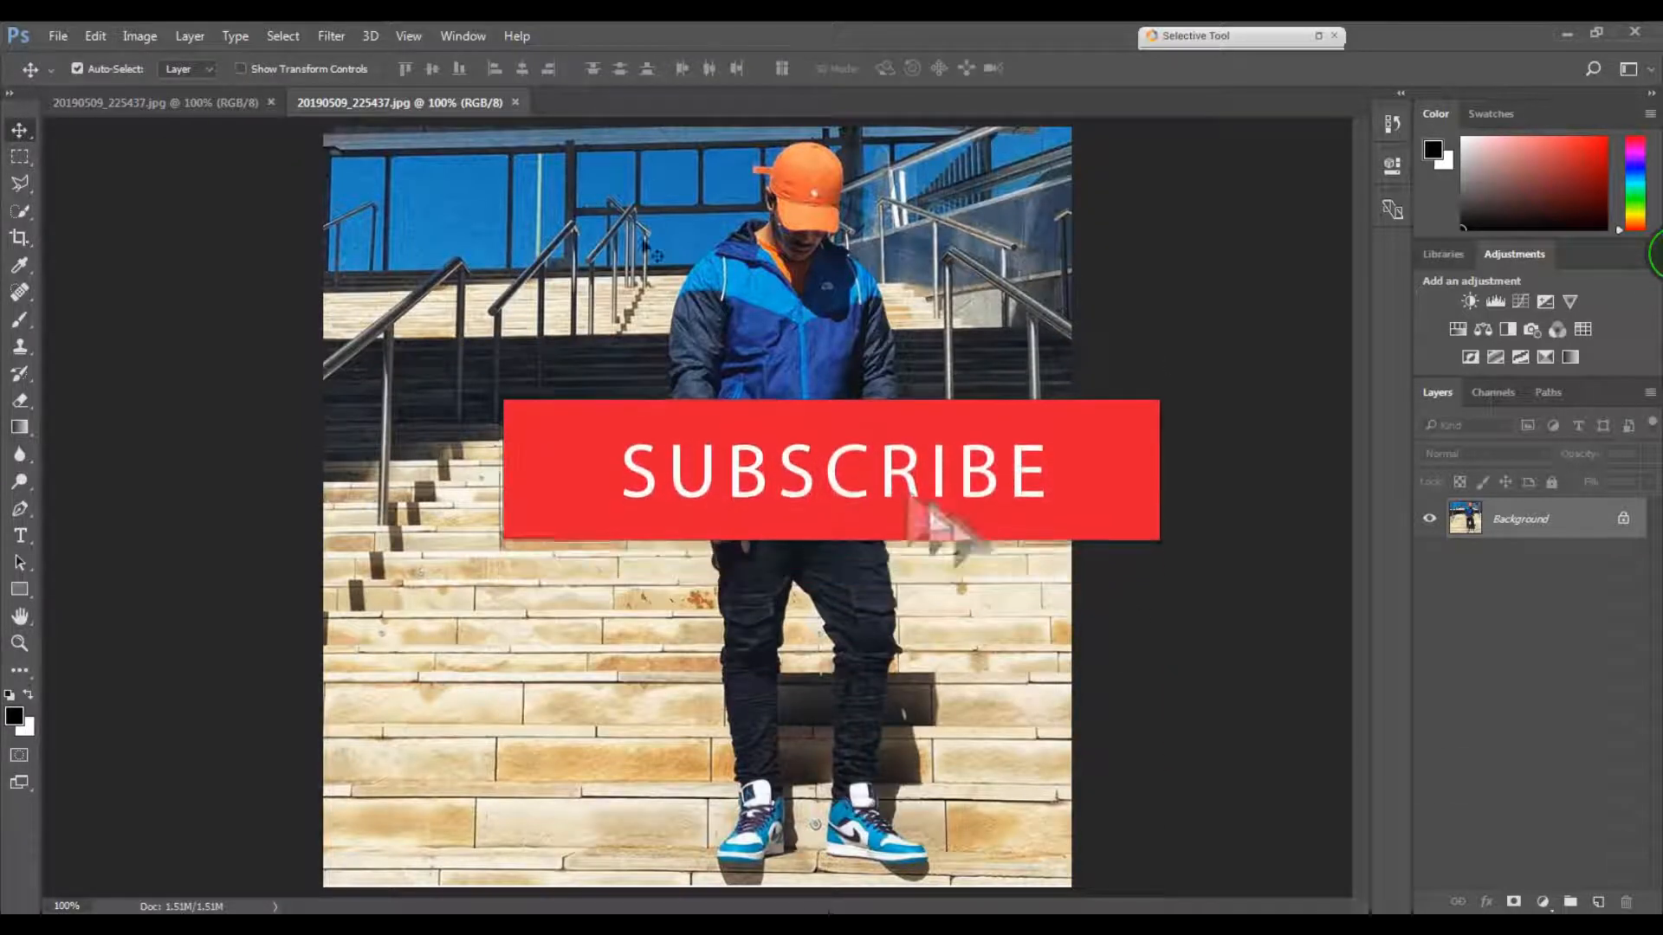
{"action": "key", "text": "l"}
{"action": "left_click", "coordinate": [785, 192]}
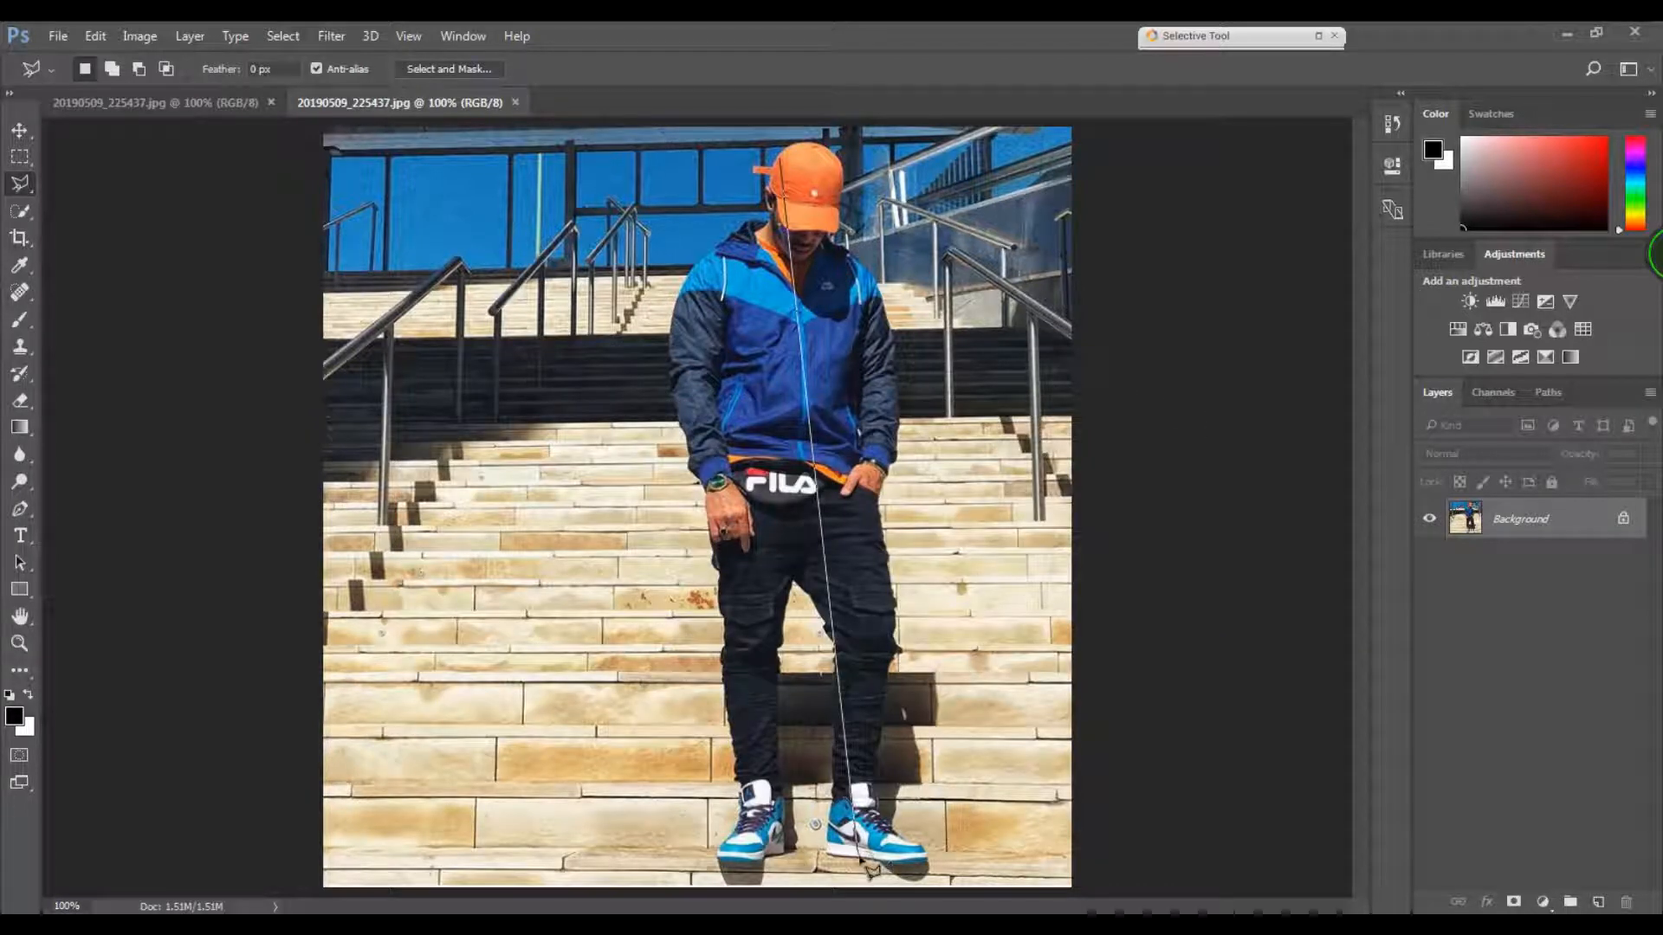
{"action": "left_click", "coordinate": [790, 171]}
Step: Unlock the Background layer and duplicate it
{"action": "key", "text": "v"}
{"action": "left_click", "coordinate": [1623, 520]}
{"action": "left_click_drag", "start_coordinate": [1626, 523], "coordinate": [1598, 902]}
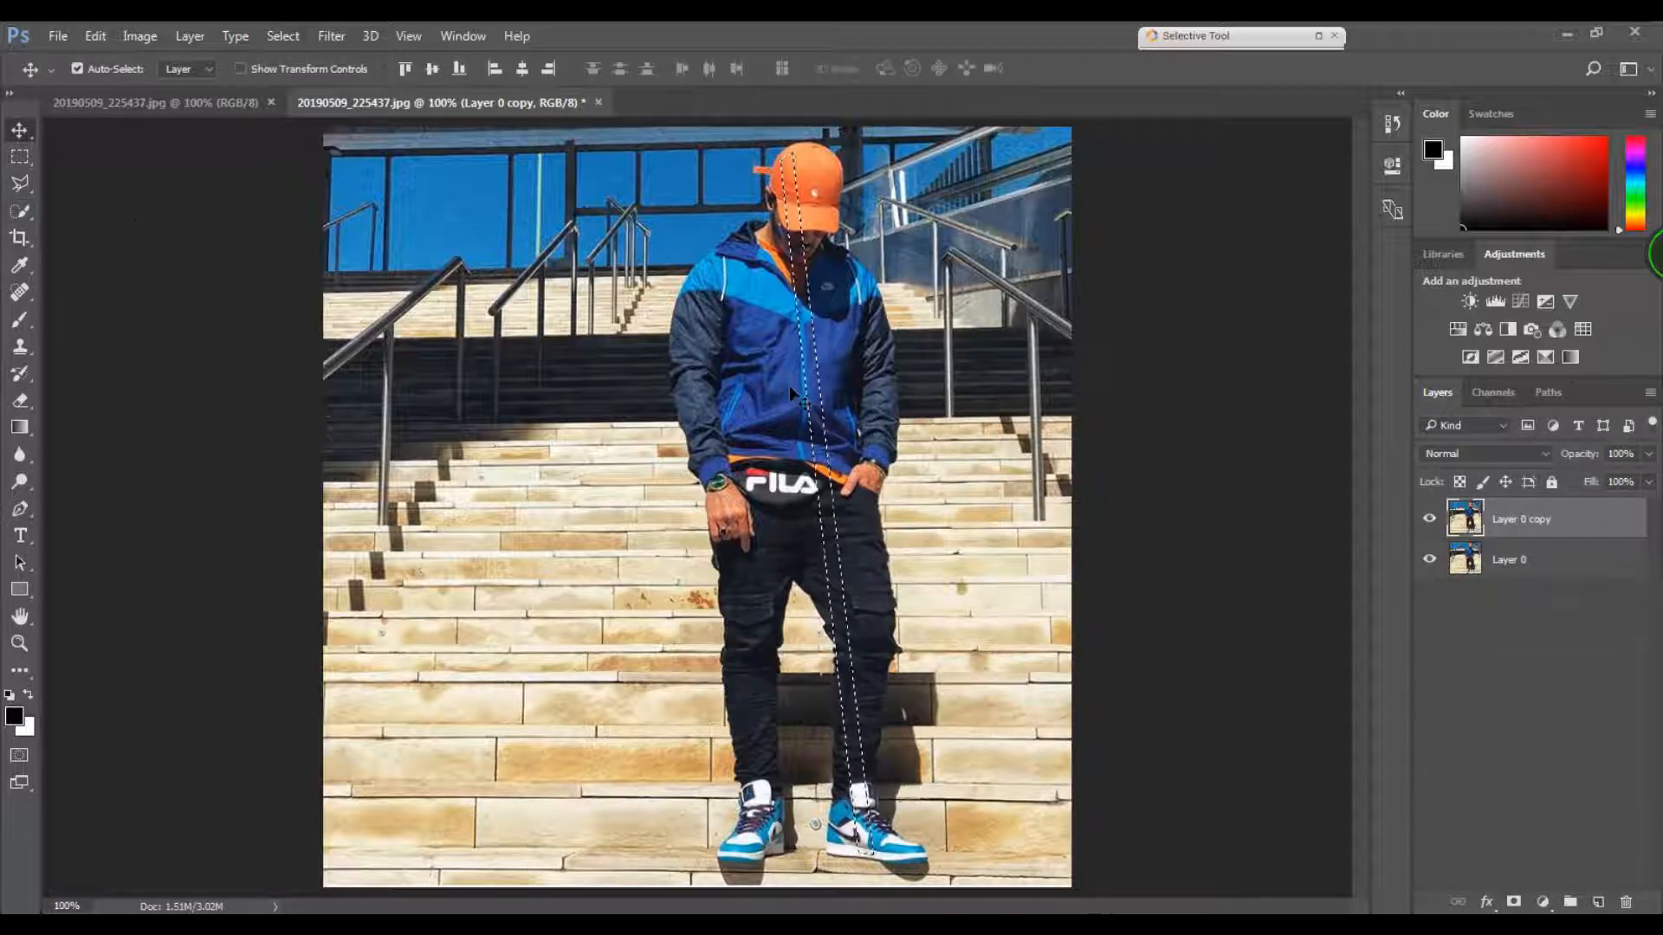
Step: Place the selected sliver of the man on its own new layer
{"action": "key", "text": "w"}
{"action": "right_click", "coordinate": [791, 292]}
{"action": "left_click", "coordinate": [858, 495]}
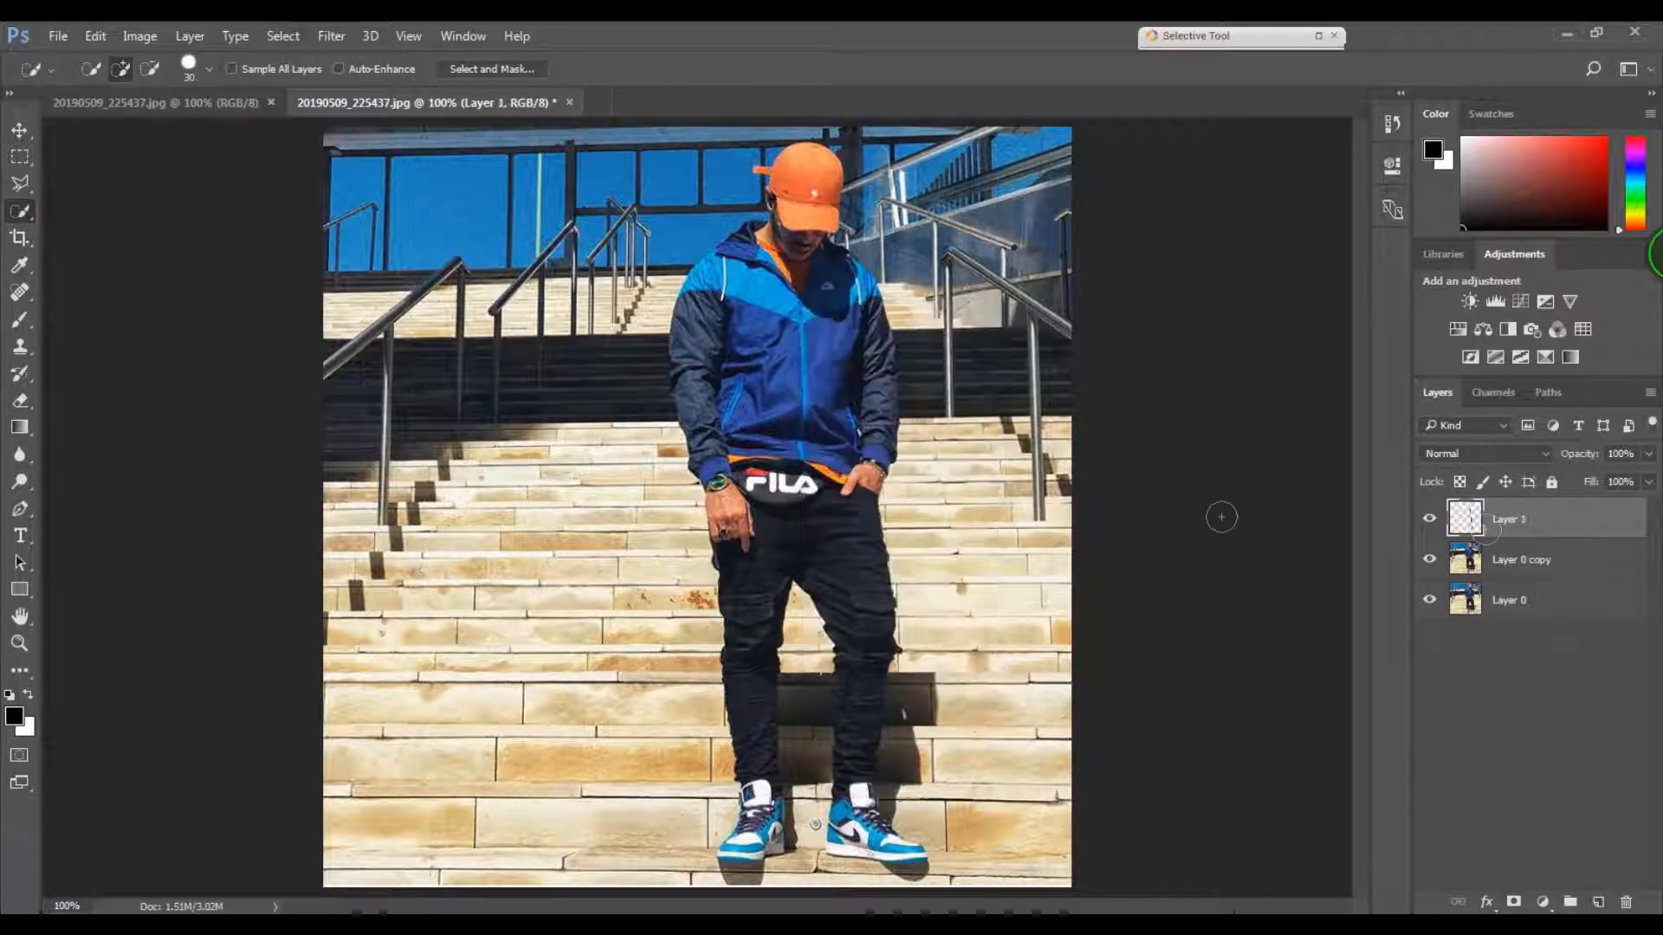
Step: Stretch the sliver horizontally with Free Transform into a wide band of colour stripes beside the man
{"action": "key", "text": "ctrl+t"}
{"action": "left_click_drag", "start_coordinate": [836, 338], "coordinate": [574, 338]}
{"action": "left_click_drag", "start_coordinate": [639, 880], "coordinate": [592, 900]}
{"action": "key", "text": "Return"}
{"action": "key", "text": "ctrl+t"}
{"action": "left_click_drag", "start_coordinate": [577, 503], "coordinate": [716, 494]}
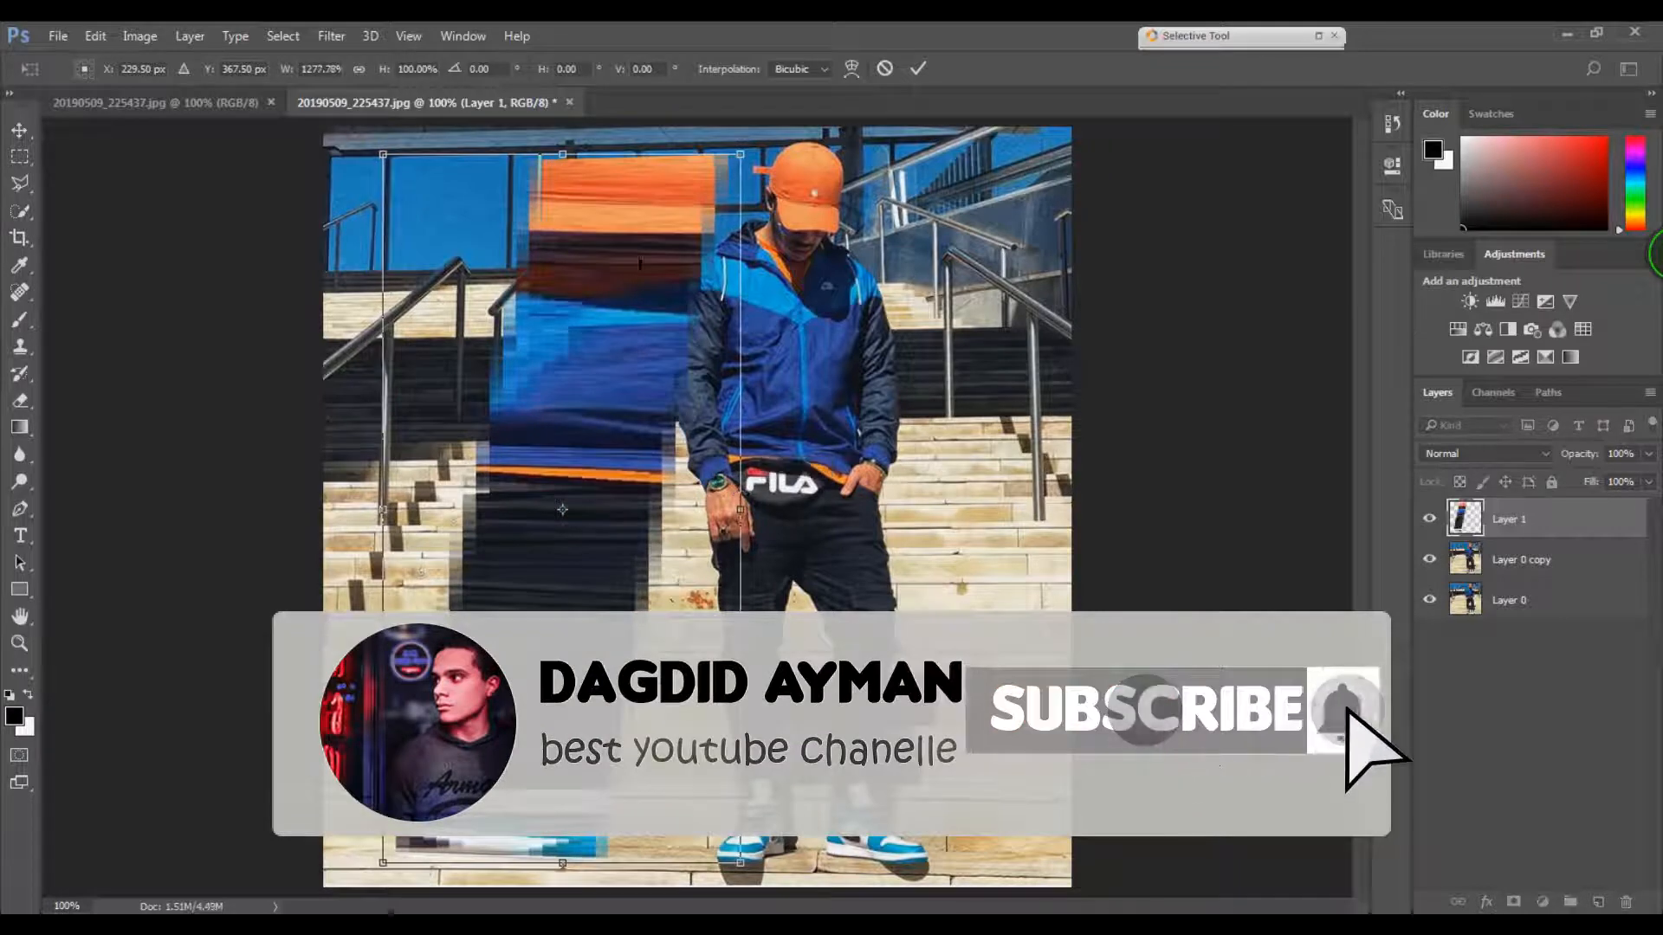
{"action": "key", "text": "Return"}
Step: Rotate the striped band slightly counter-clockwise with Free Transform
{"action": "key", "text": "w"}
{"action": "key", "text": "ctrl+t"}
{"action": "left_click_drag", "start_coordinate": [761, 151], "coordinate": [737, 140]}
{"action": "key", "text": "Return"}
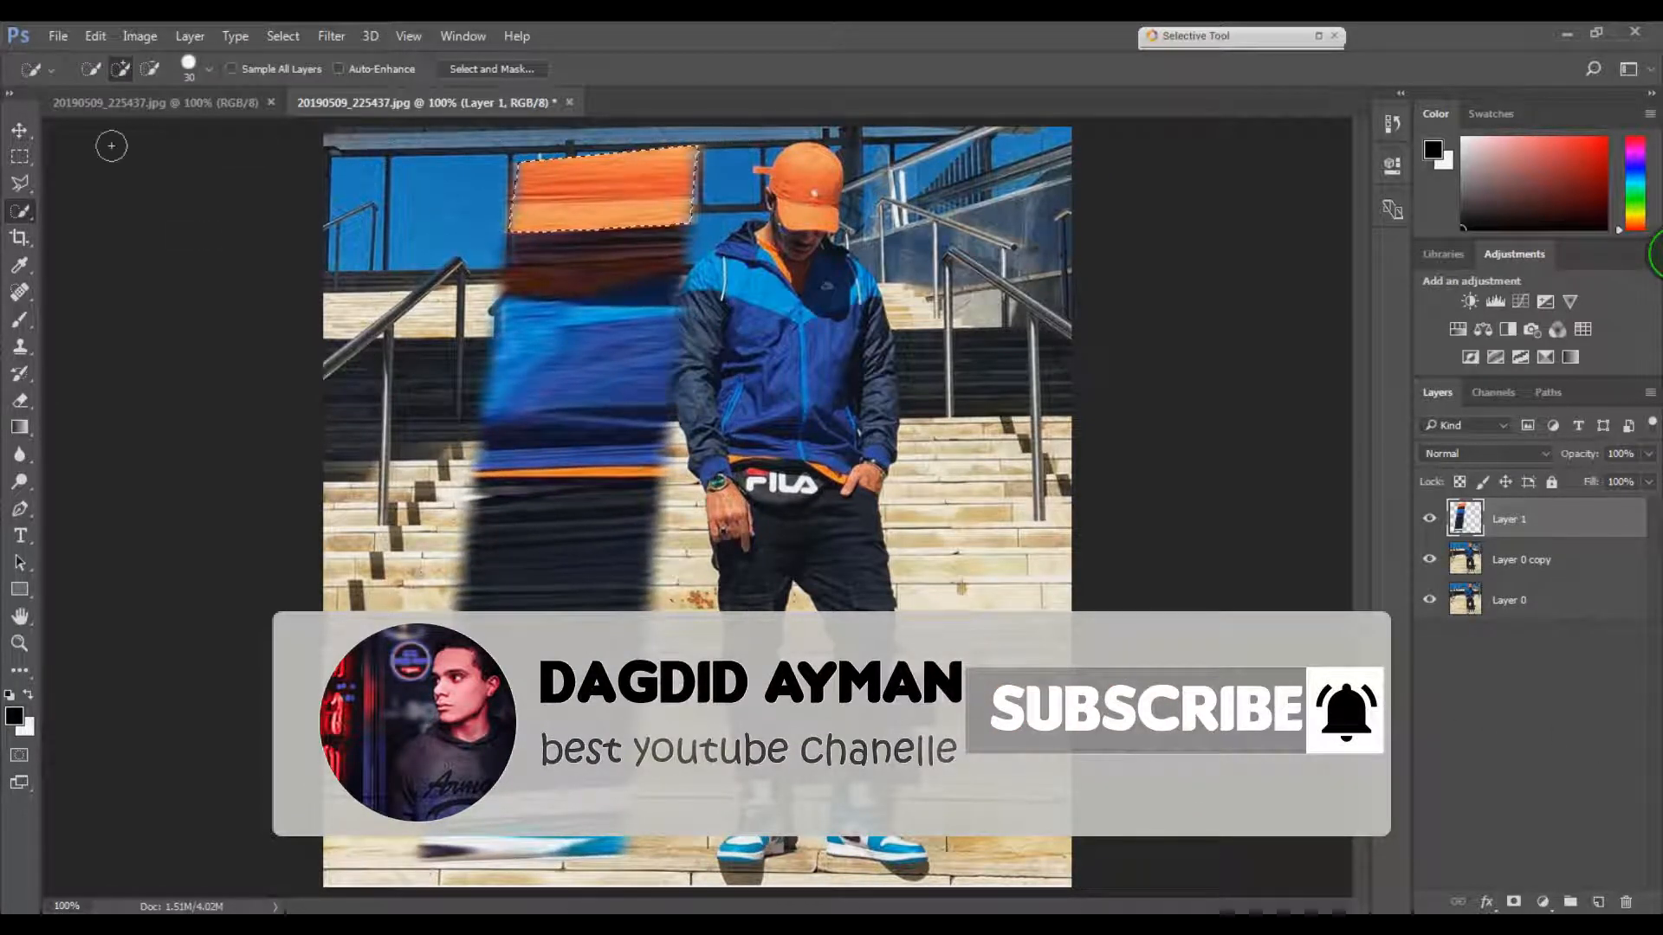
Step: Clear the selection, marquee the band's slanted left side, cut it to a layer and delete that piece
{"action": "key", "text": "m"}
{"action": "key", "text": "ctrl+d"}
{"action": "left_click_drag", "start_coordinate": [542, 331], "coordinate": [431, 867]}
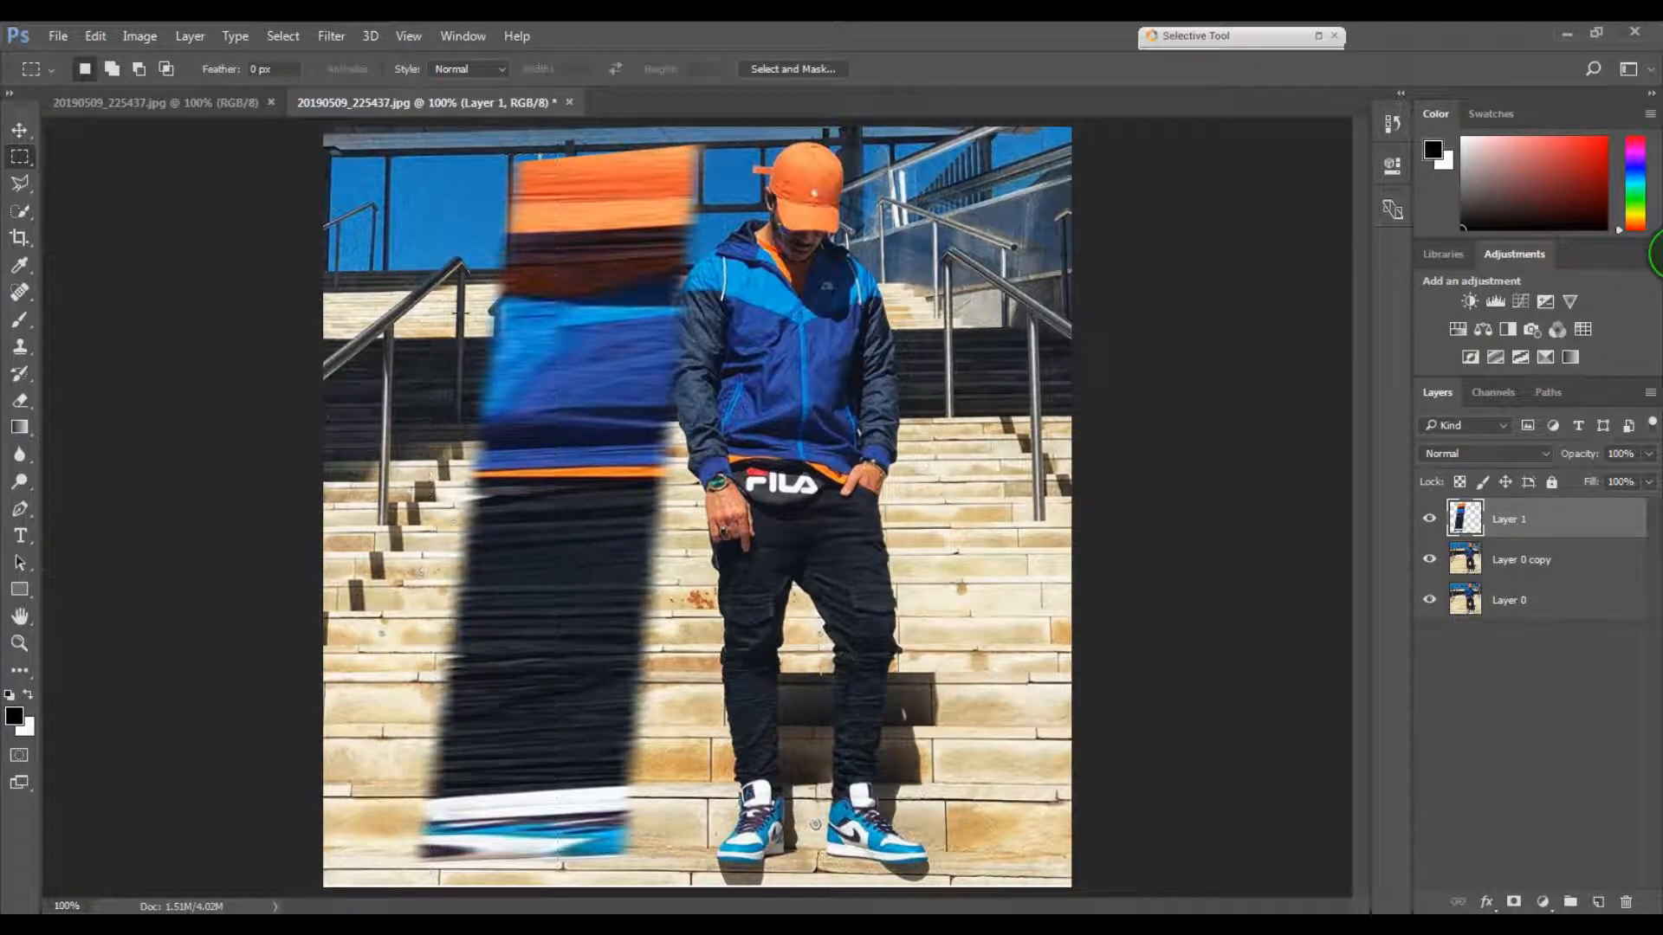
{"action": "left_click_drag", "start_coordinate": [525, 148], "coordinate": [396, 870]}
{"action": "right_click", "coordinate": [446, 537]}
{"action": "left_click", "coordinate": [20, 212]}
{"action": "left_click", "coordinate": [20, 211]}
{"action": "right_click", "coordinate": [486, 389]}
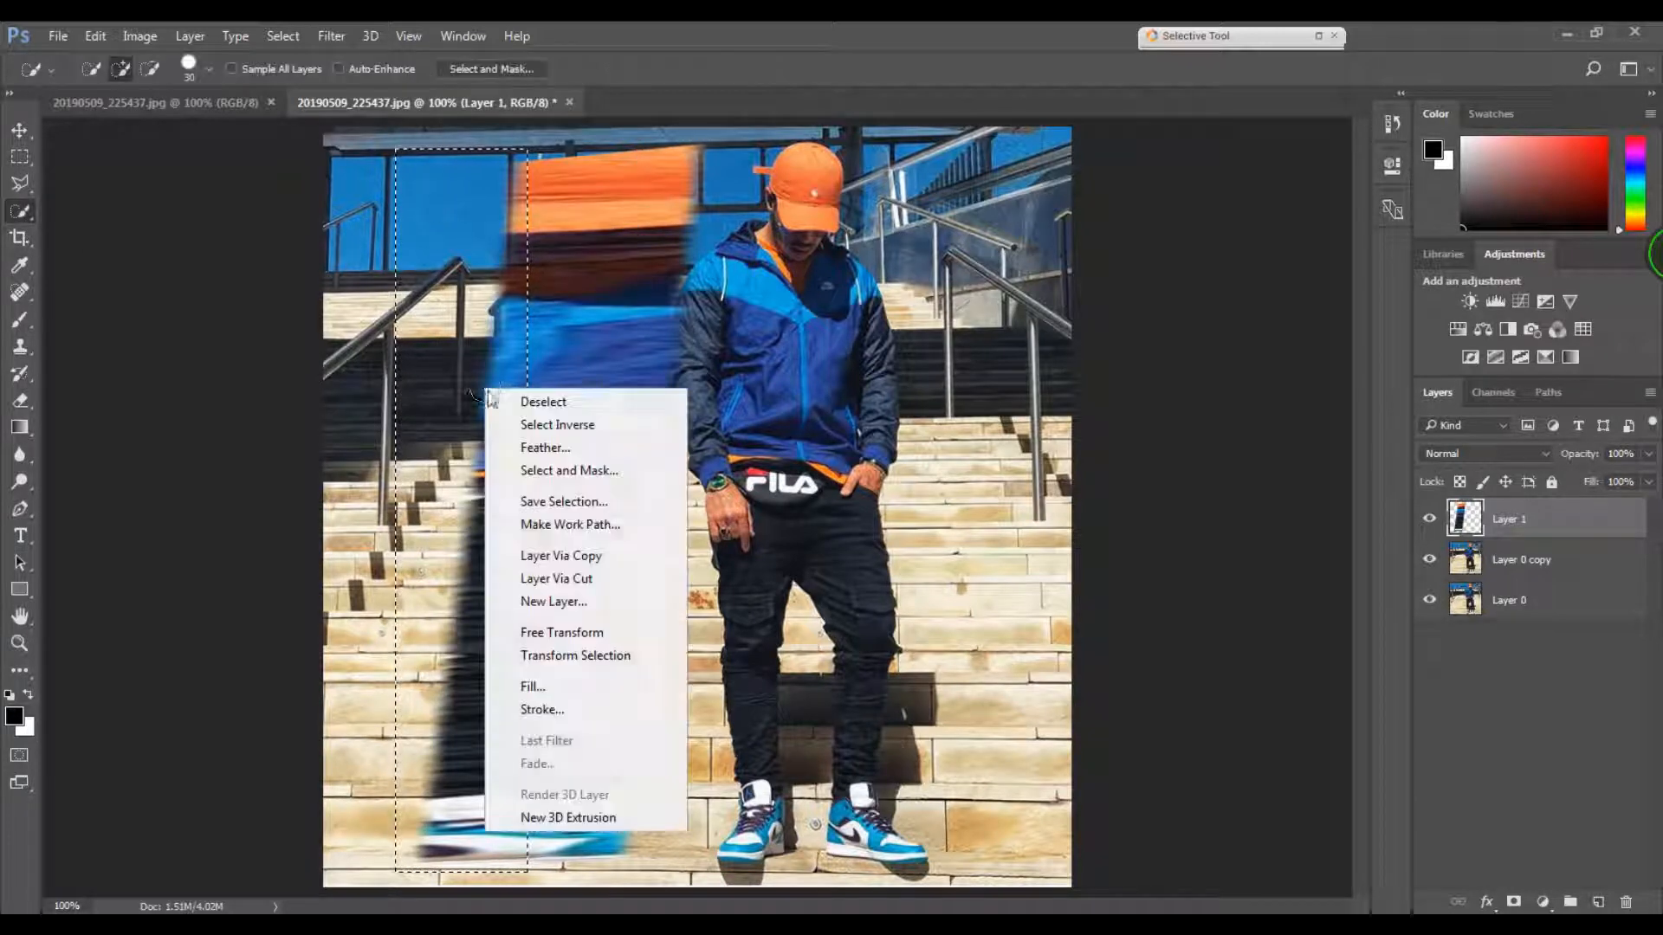
{"action": "left_click", "coordinate": [563, 578]}
{"action": "key", "text": "Delete"}
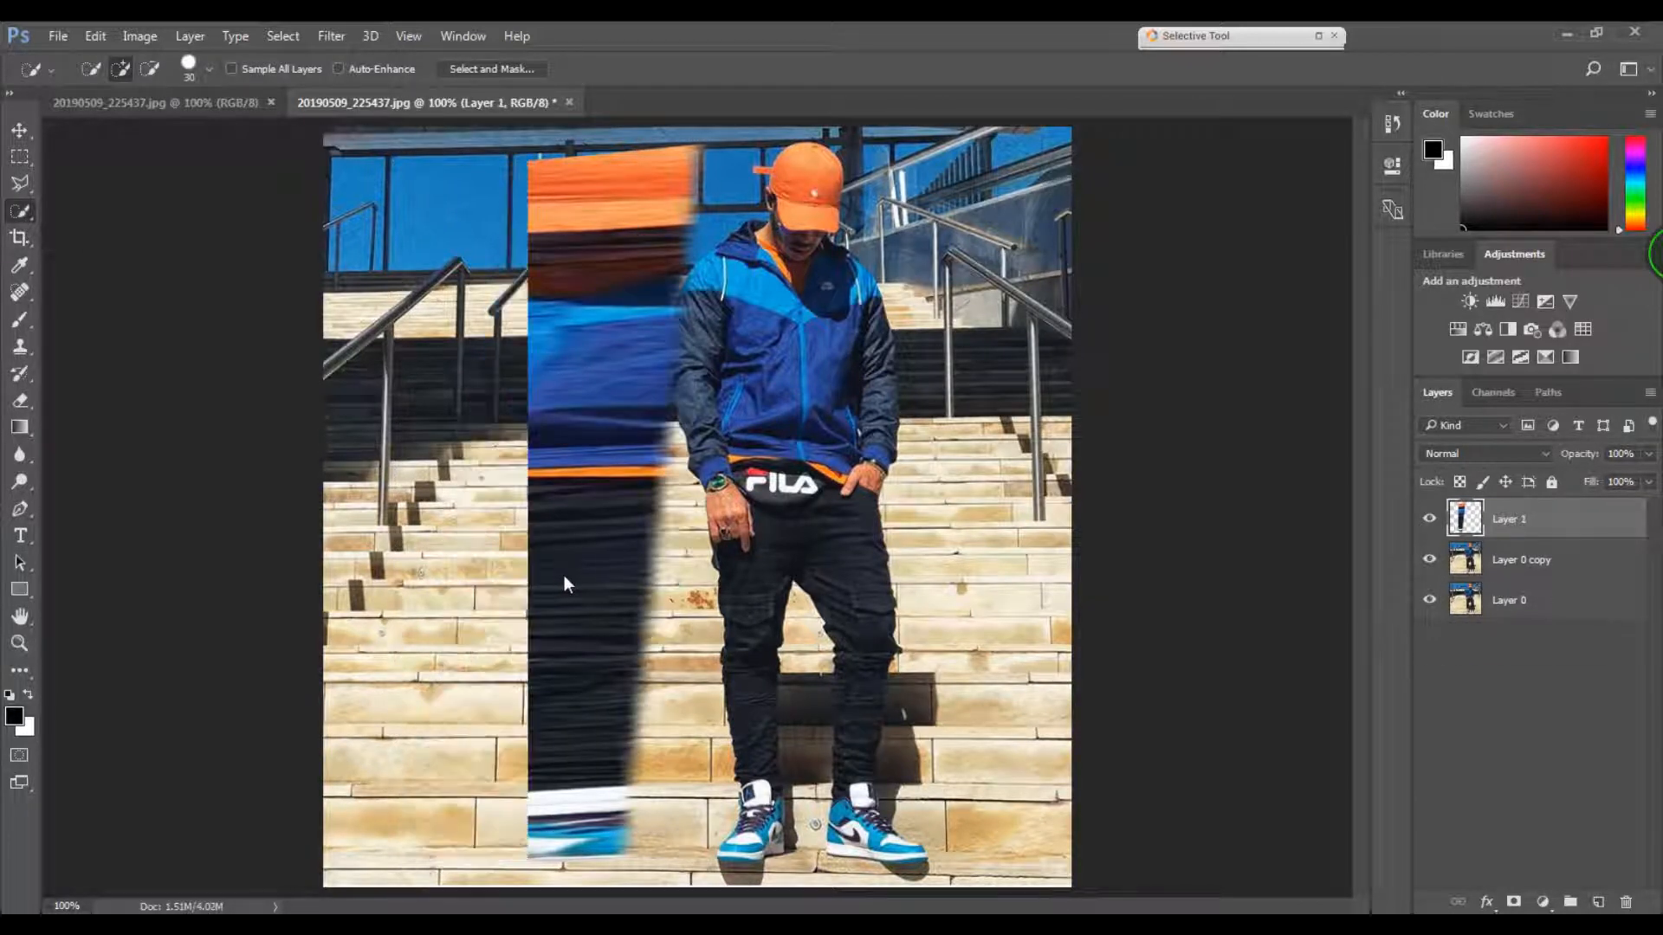
Step: Marquee the band's slanted right side, cut it to a layer and delete that piece
{"action": "key", "text": "m"}
{"action": "left_click_drag", "start_coordinate": [708, 132], "coordinate": [567, 886]}
{"action": "right_click", "coordinate": [651, 561]}
{"action": "left_click", "coordinate": [20, 212]}
{"action": "left_click", "coordinate": [20, 212]}
{"action": "right_click", "coordinate": [640, 369]}
{"action": "left_click", "coordinate": [738, 560]}
{"action": "key", "text": "Delete"}
Step: Move the trimmed strip over the man's arm and widen it with Free Transform
{"action": "key", "text": "v"}
{"action": "left_click_drag", "start_coordinate": [570, 433], "coordinate": [690, 454]}
{"action": "key", "text": "ctrl+t"}
{"action": "key", "text": "Return"}
Step: Cut the selected rectangle of the strip to a new layer and delete the leftover Layer 1
{"action": "key", "text": "w"}
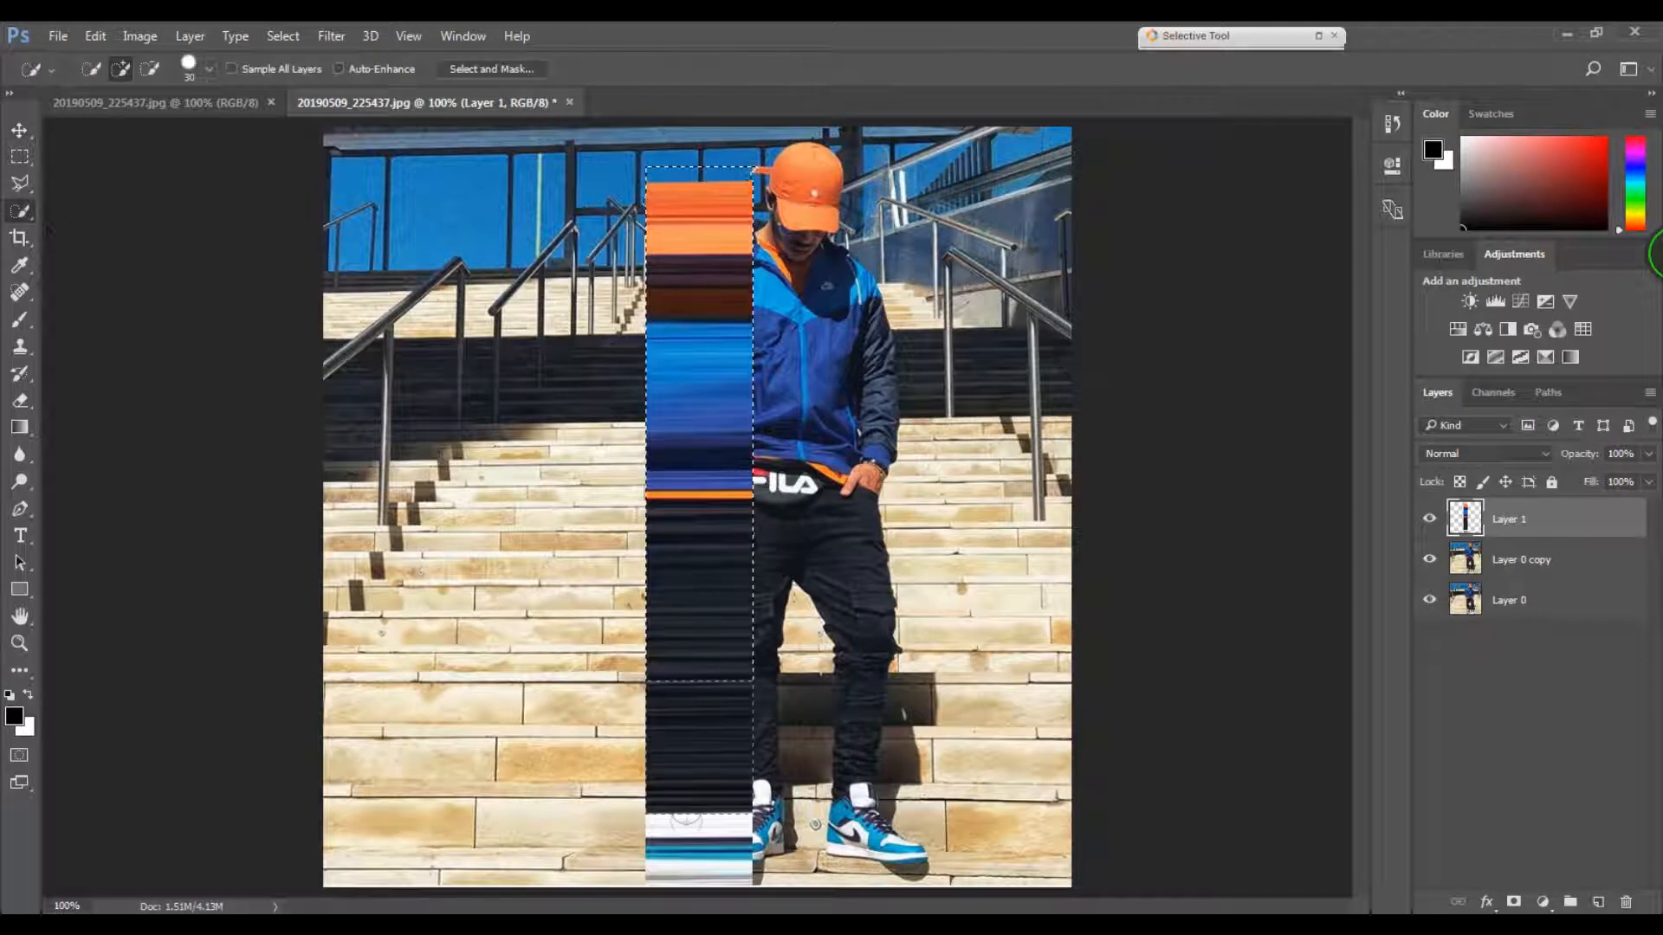
{"action": "right_click", "coordinate": [699, 604]}
{"action": "left_click", "coordinate": [779, 347]}
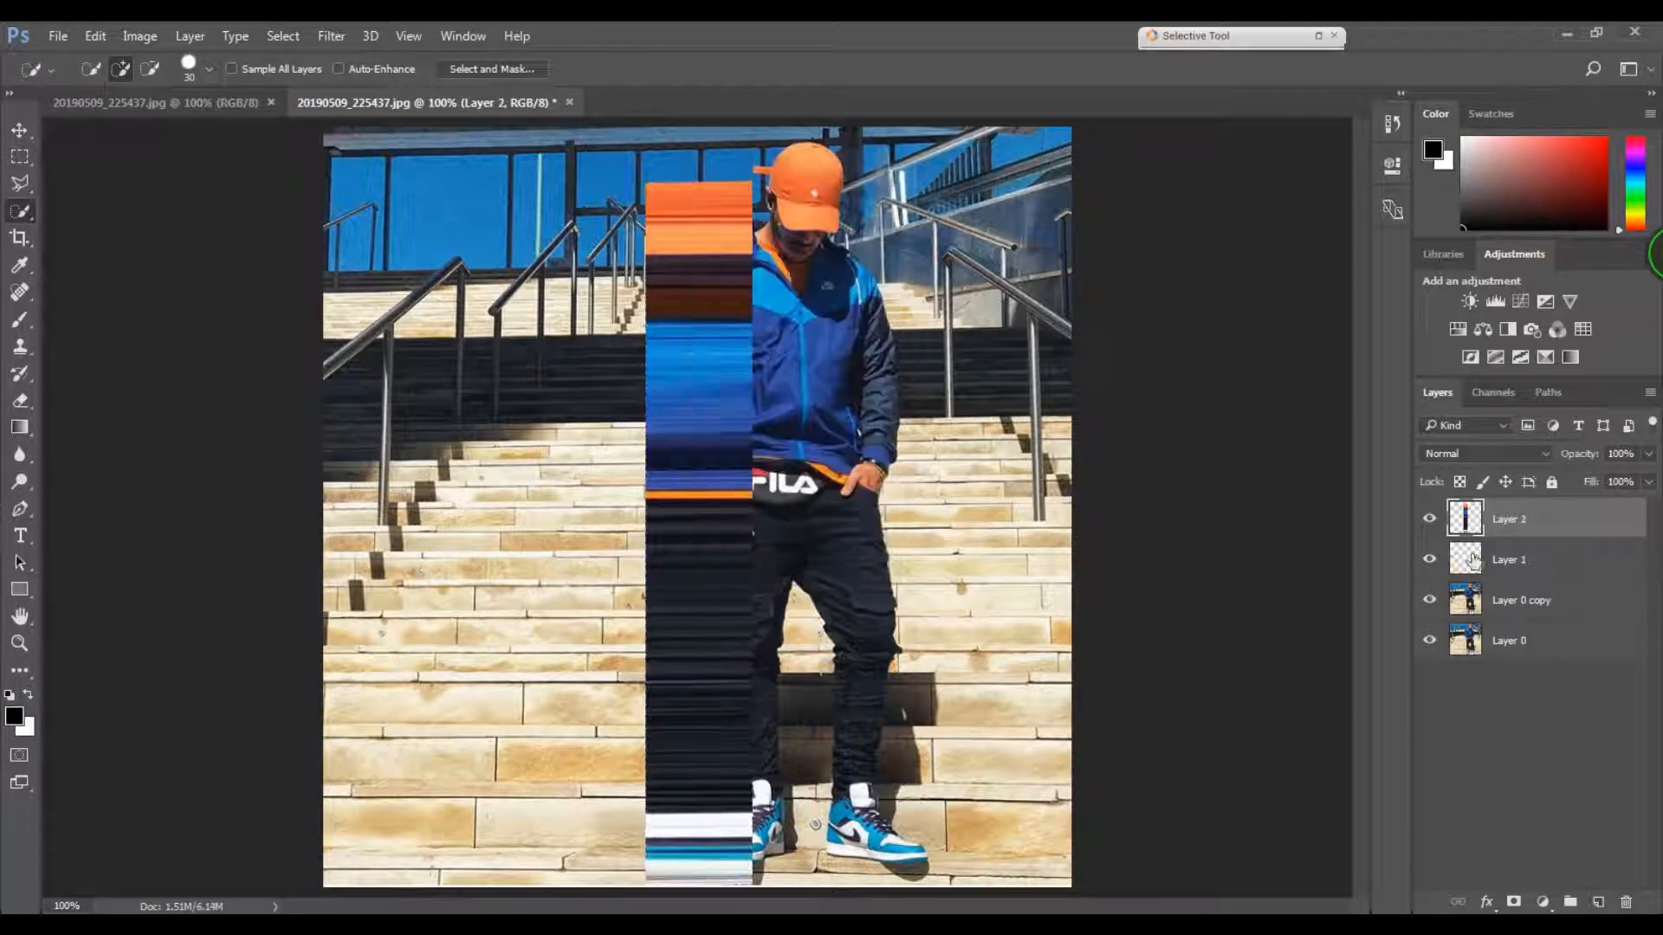
{"action": "left_click", "coordinate": [1472, 561]}
{"action": "key", "text": "Delete"}
{"action": "key", "text": "ctrl+t"}
{"action": "key", "text": "Escape"}
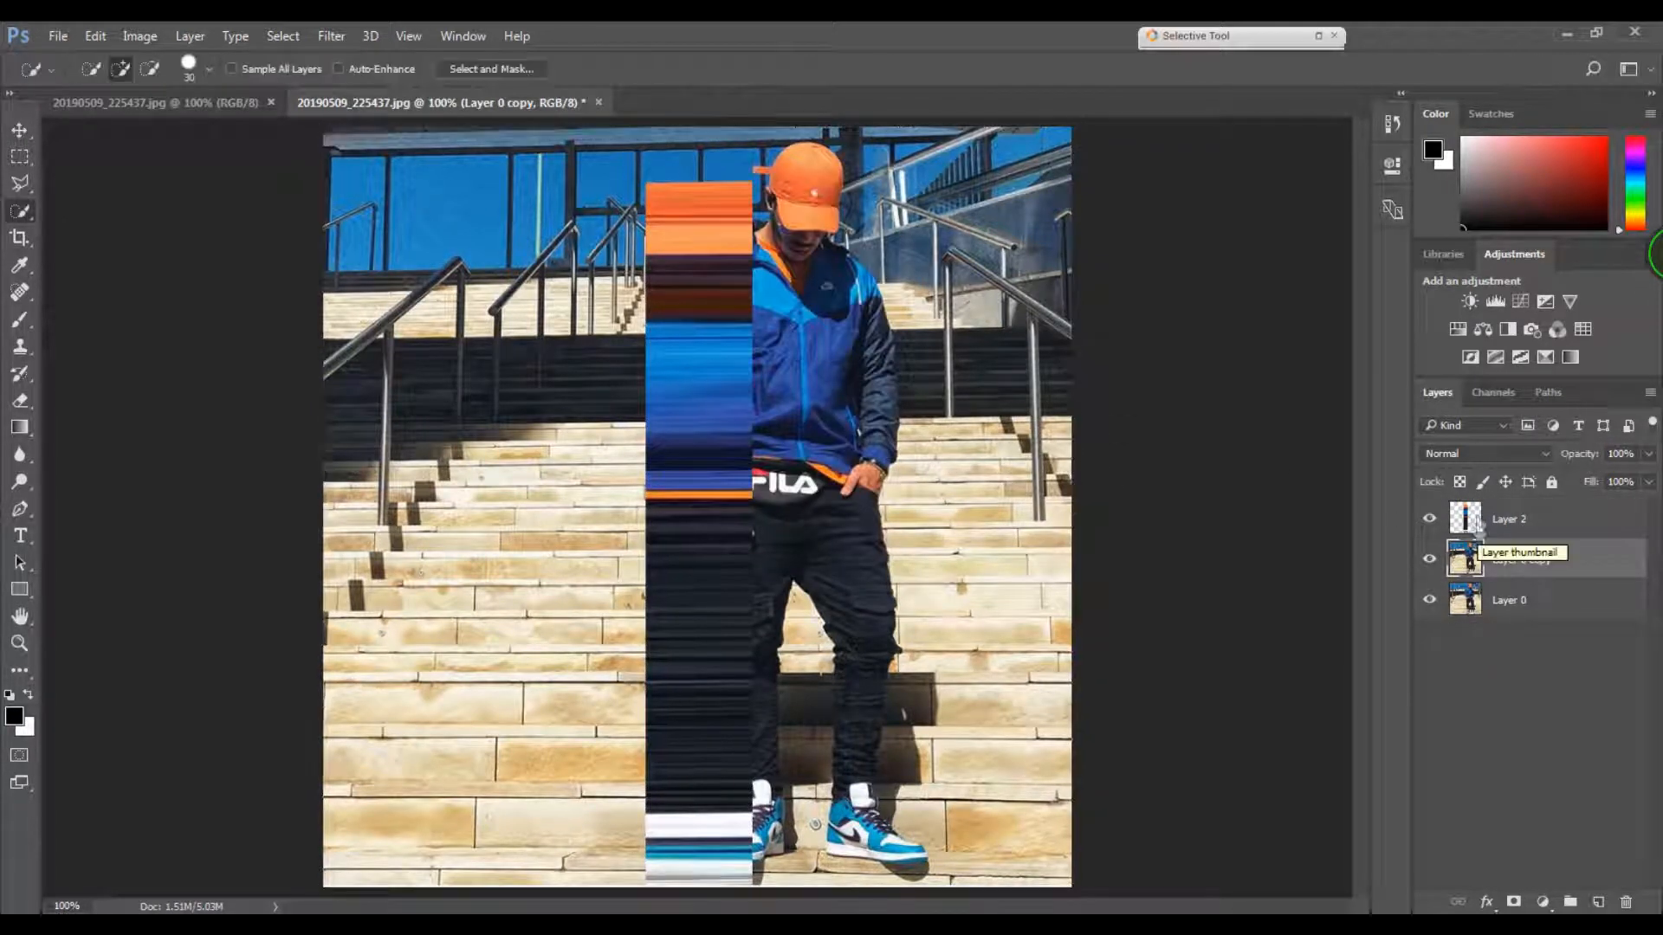
Step: Try to stretch the striped strip on Layer 2 across the full canvas
{"action": "left_click", "coordinate": [1507, 519]}
{"action": "key", "text": "ctrl+t"}
{"action": "left_click_drag", "start_coordinate": [752, 535], "coordinate": [1085, 531]}
{"action": "left_click_drag", "start_coordinate": [766, 466], "coordinate": [765, 439]}
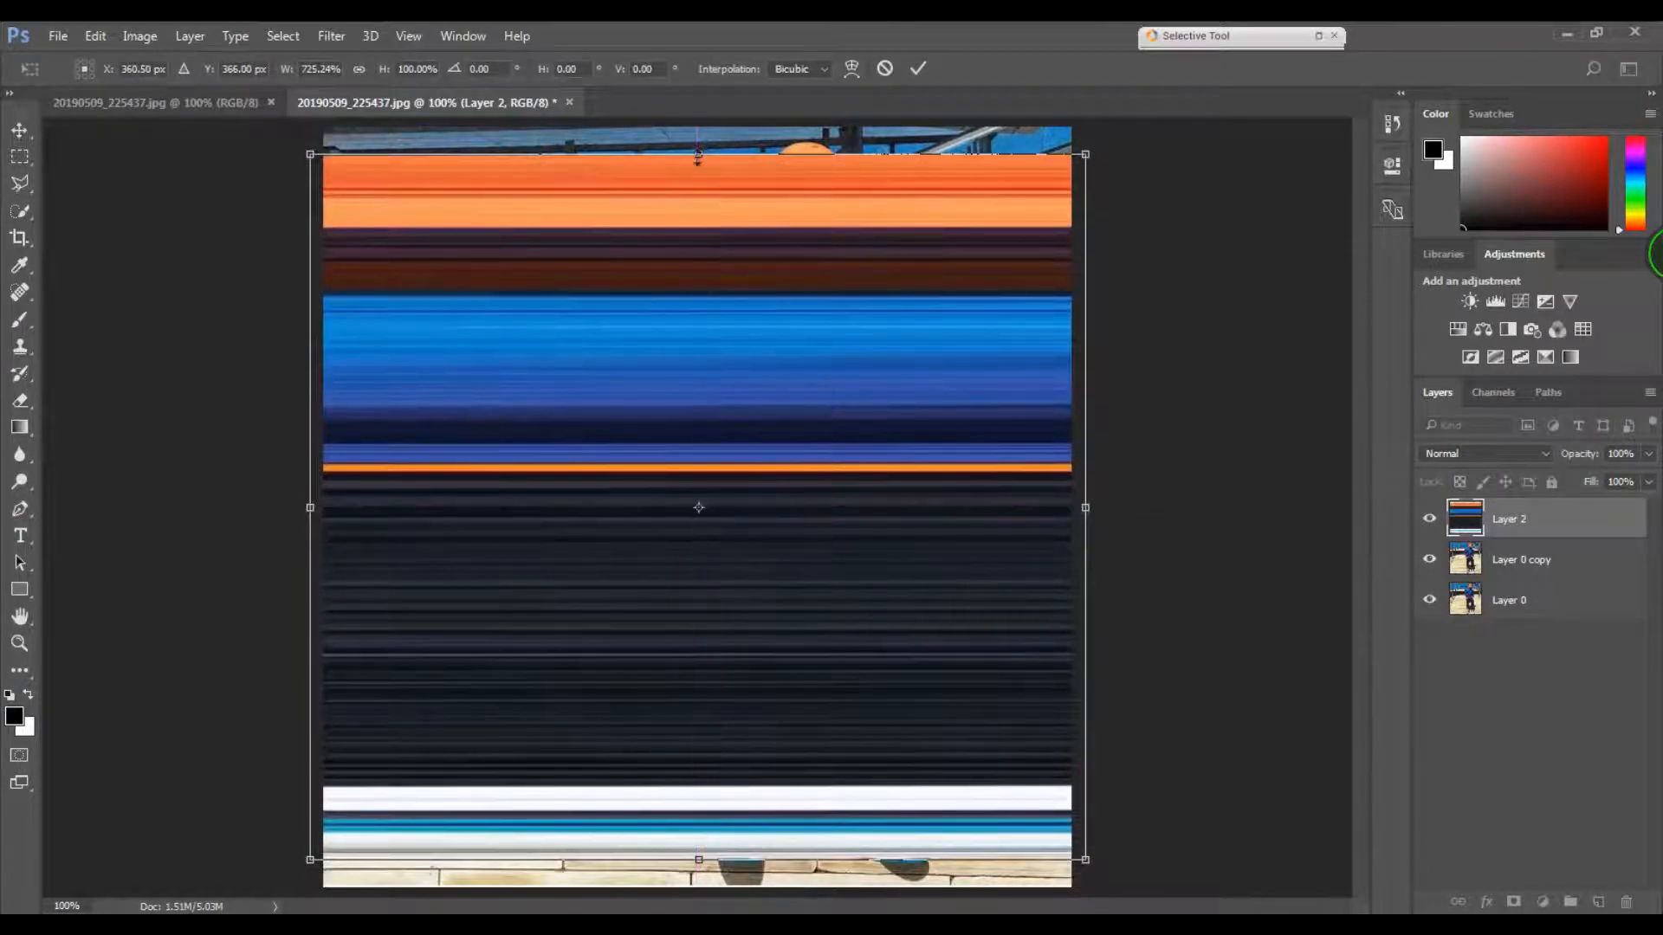
{"action": "left_click_drag", "start_coordinate": [698, 154], "coordinate": [698, 130]}
{"action": "key", "text": "Return"}
{"action": "key", "text": "v"}
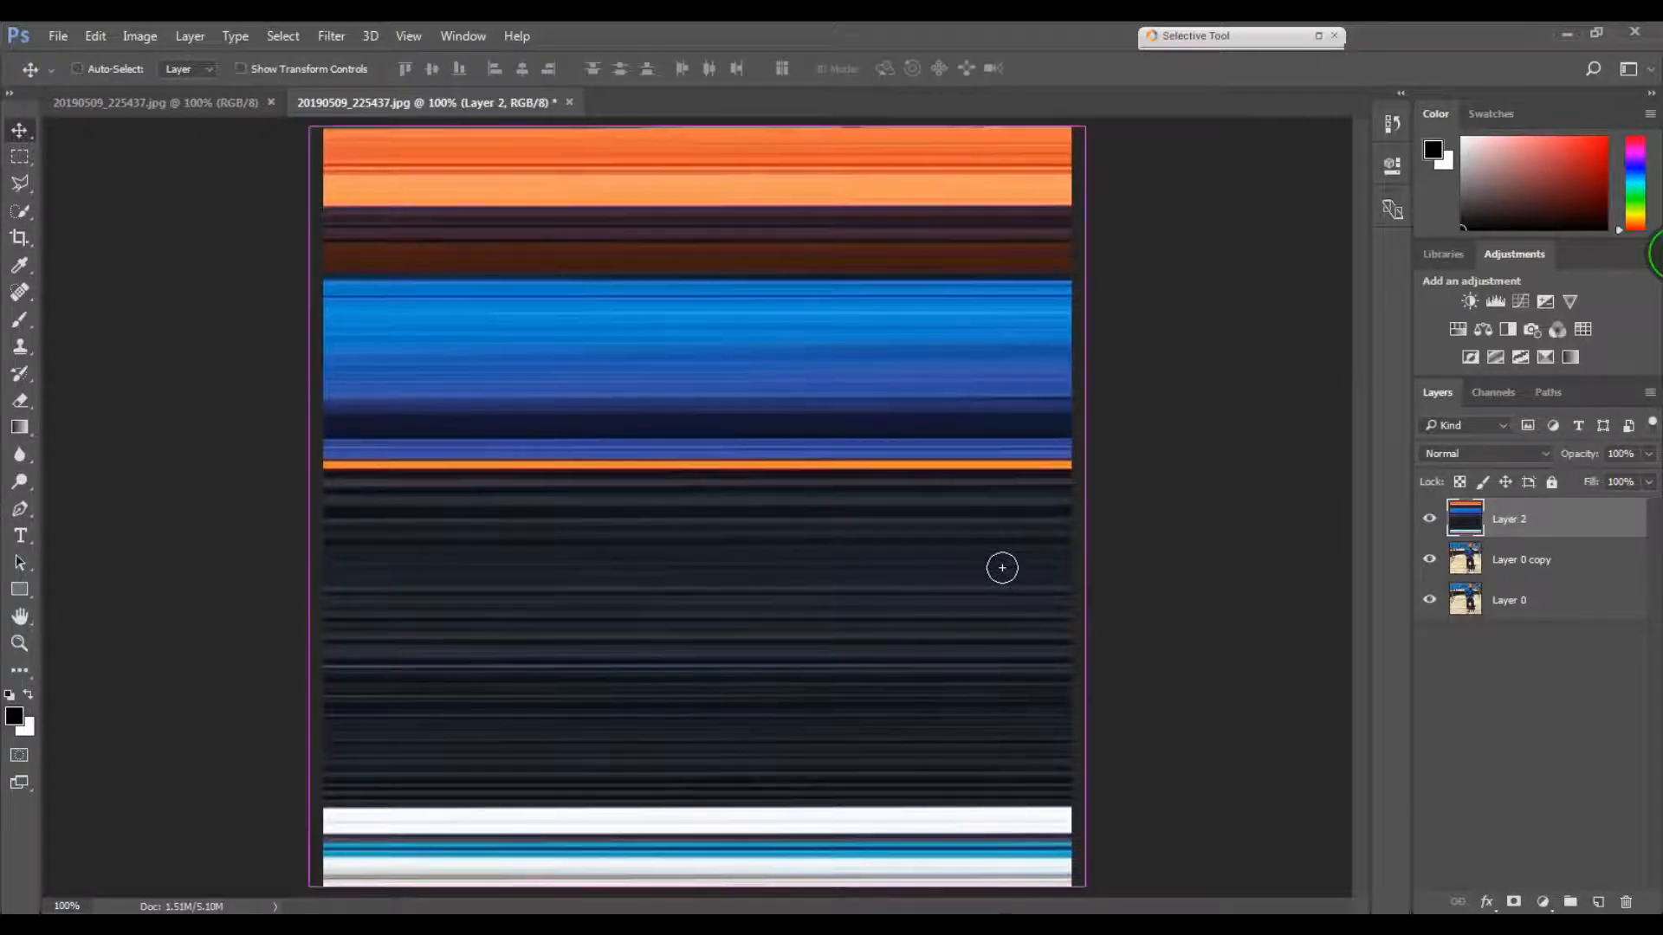
Step: Undo the stretch of the strip
{"action": "key", "text": "ctrl+z"}
{"action": "left_click", "coordinate": [855, 557]}
{"action": "key", "text": "ctrl+t"}
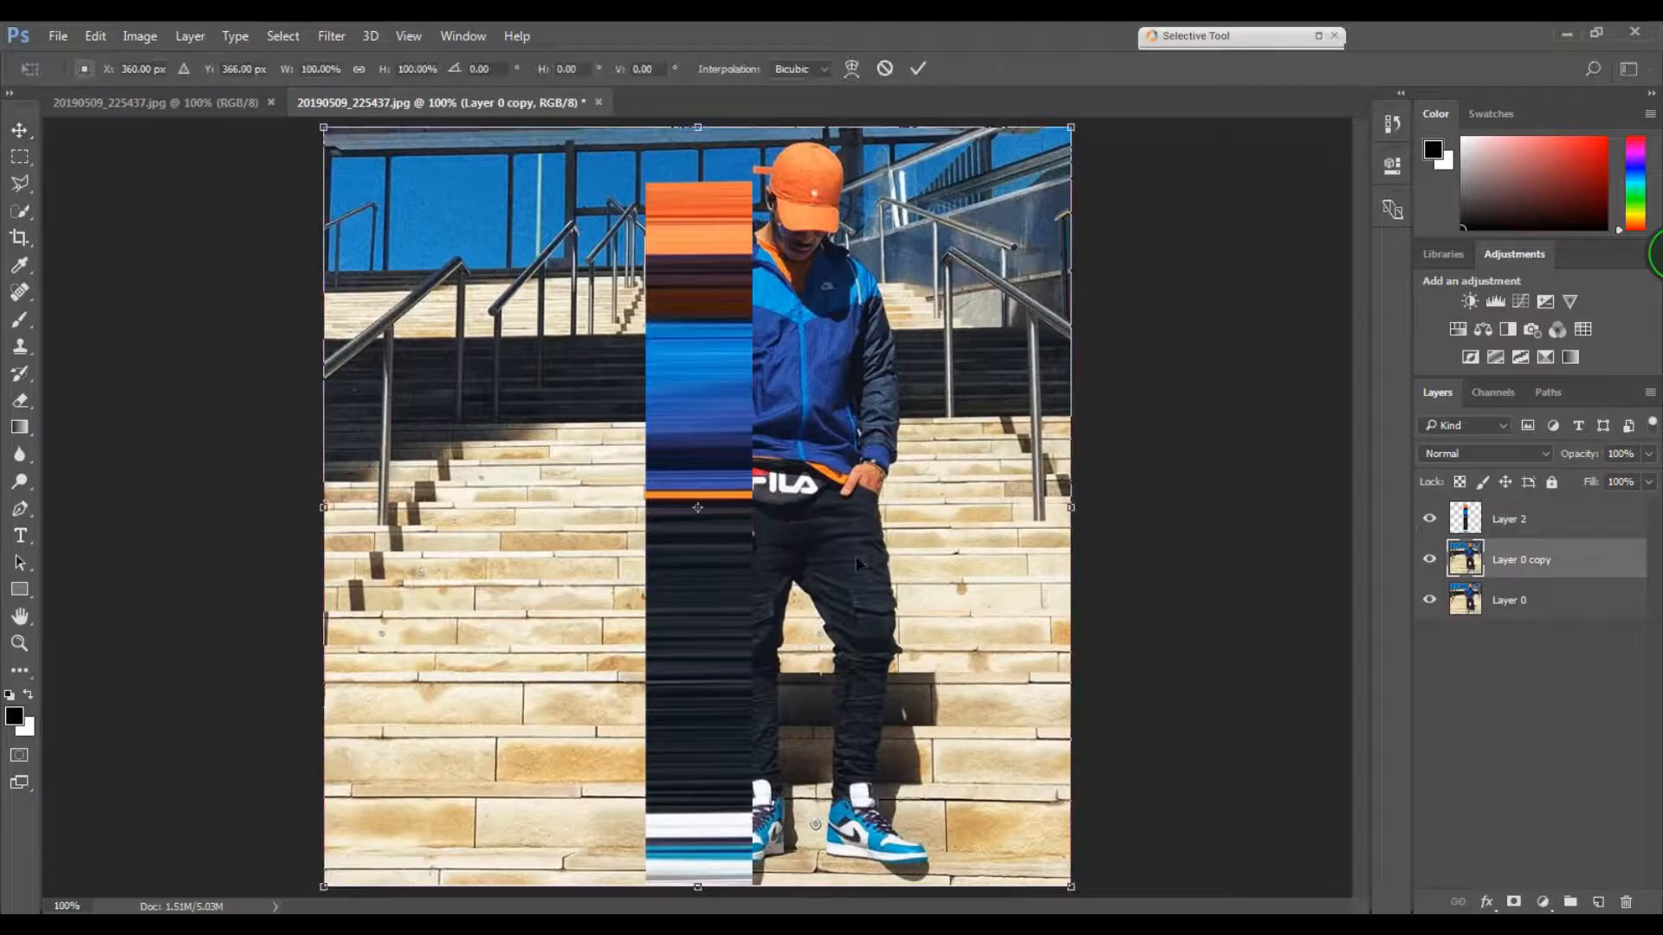
{"action": "left_click", "coordinate": [886, 66]}
{"action": "key", "text": "ctrl+z"}
{"action": "key", "text": "ctrl+z"}
{"action": "key", "text": "ctrl+z"}
{"action": "key", "text": "ctrl+z"}
Step: Stretch the Layer 2 strip with Free Transform so its stripes cover the whole canvas
{"action": "key", "text": "ctrl+t"}
{"action": "left_click_drag", "start_coordinate": [752, 534], "coordinate": [1090, 578]}
{"action": "left_click_drag", "start_coordinate": [700, 181], "coordinate": [700, 149]}
{"action": "left_click_drag", "start_coordinate": [706, 271], "coordinate": [704, 252]}
{"action": "key", "text": "Return"}
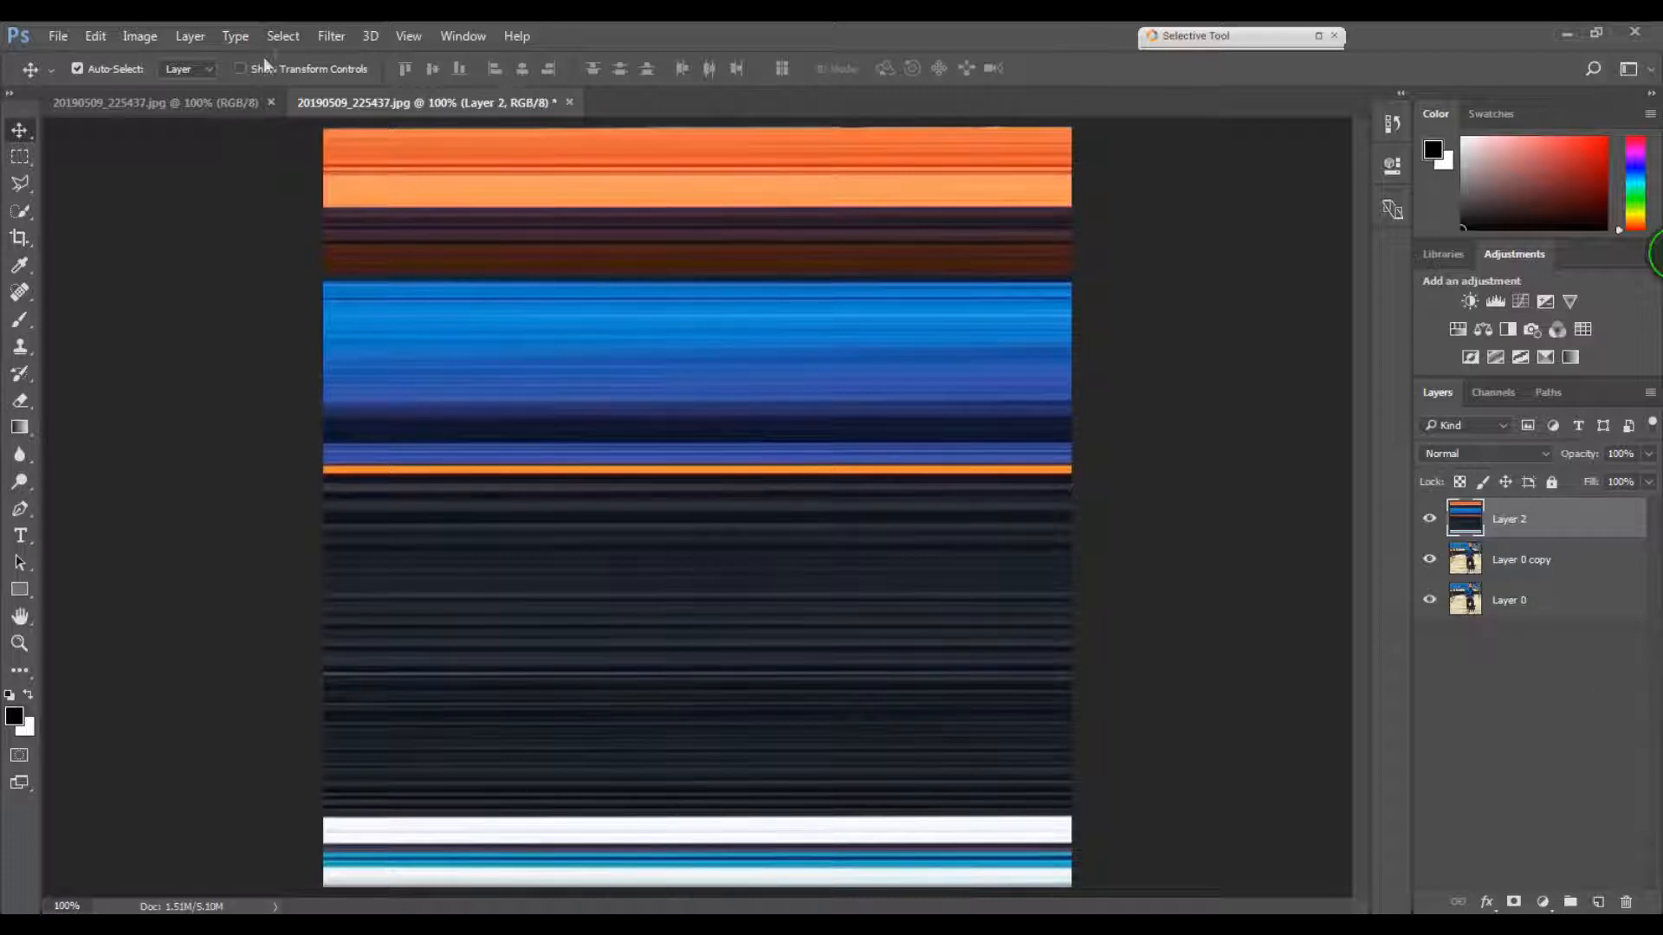
Step: Apply the Polar Coordinates filter to the stripes with the Rectangular to Polar option
{"action": "left_click", "coordinate": [331, 36]}
{"action": "mouse_move", "coordinate": [447, 275]}
{"action": "left_click", "coordinate": [650, 323]}
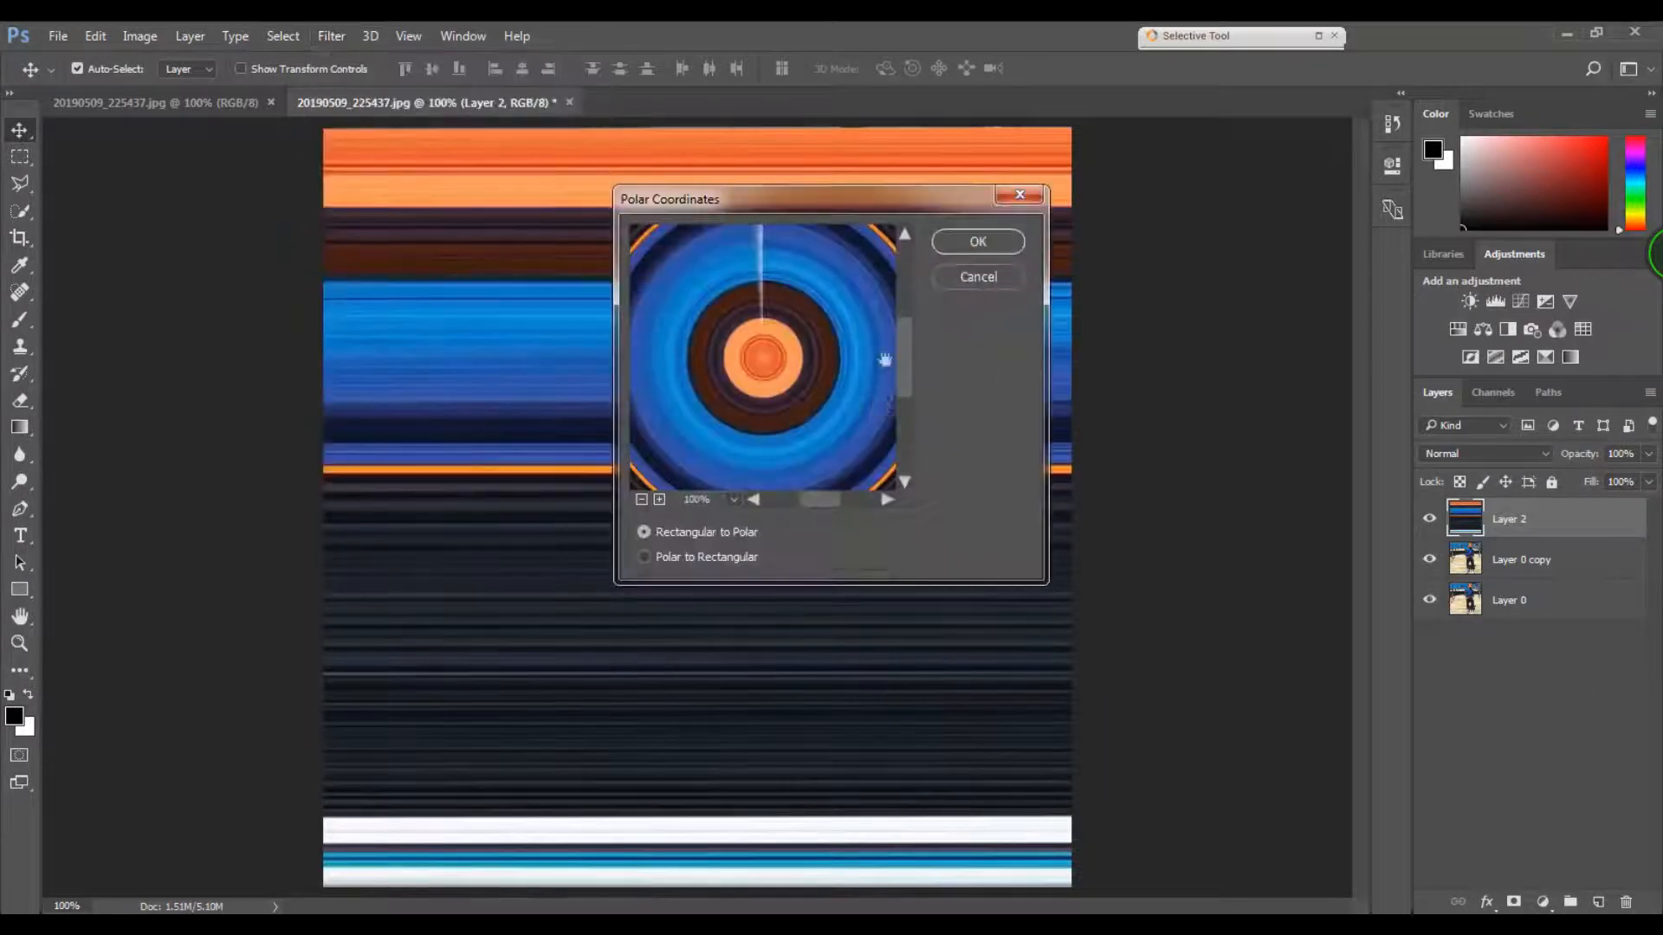
{"action": "left_click", "coordinate": [642, 500]}
{"action": "key", "text": "Return"}
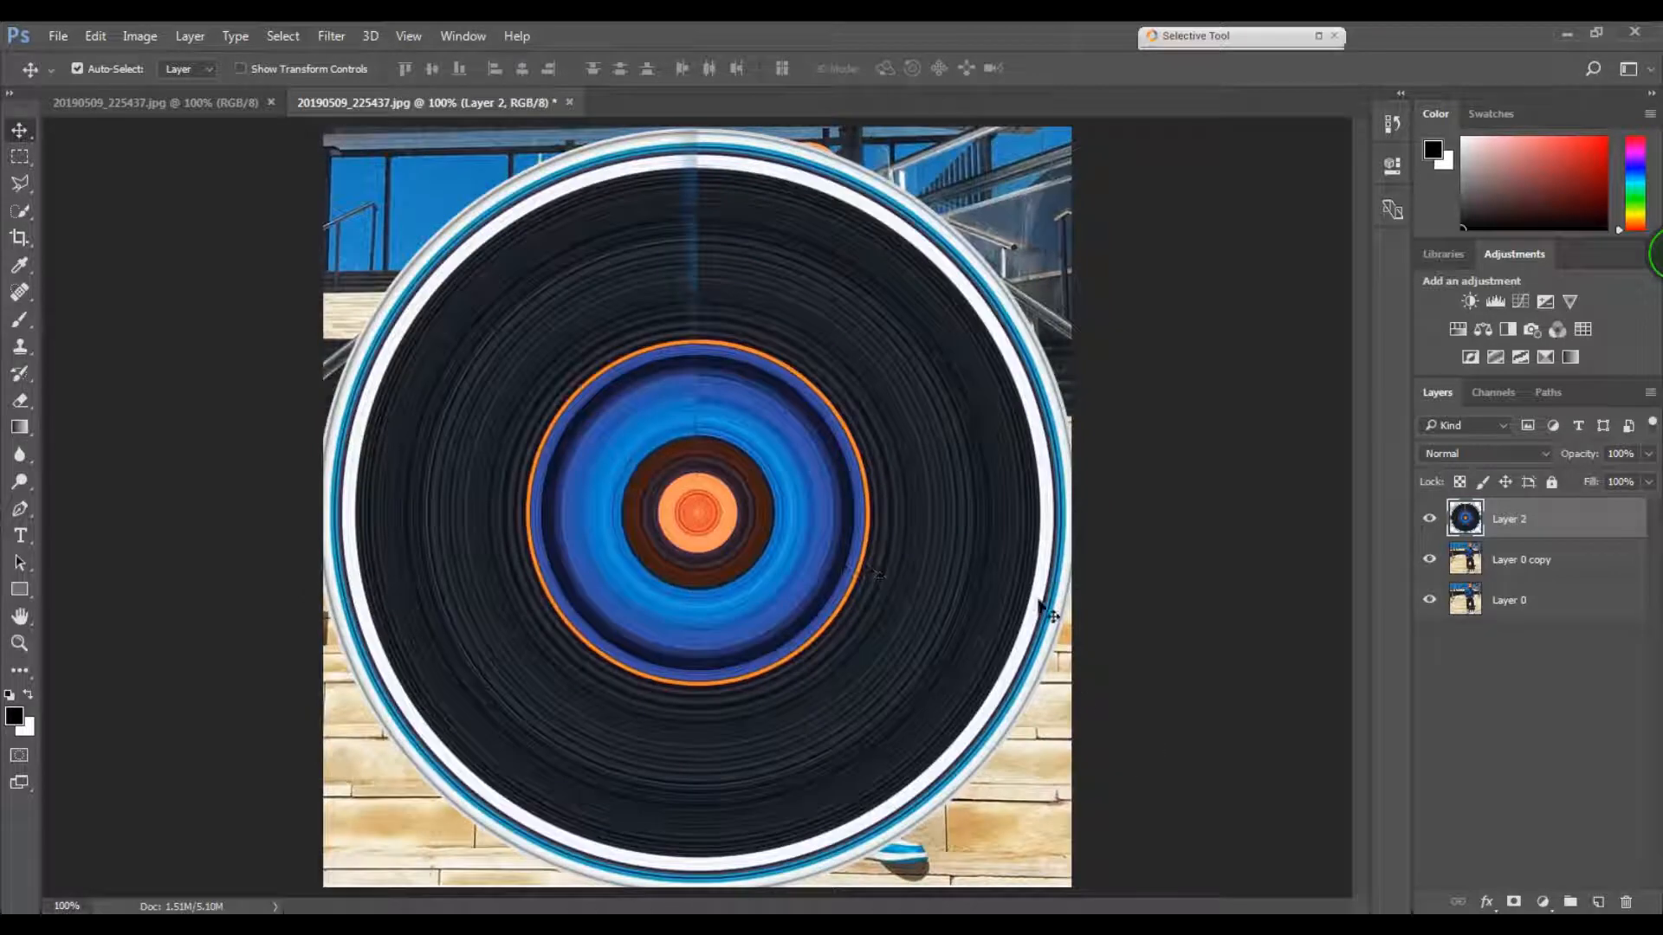
Step: Resize the striped disc with Free Transform and shift it to the right so it is centred over the man
{"action": "key", "text": "shift+Left"}
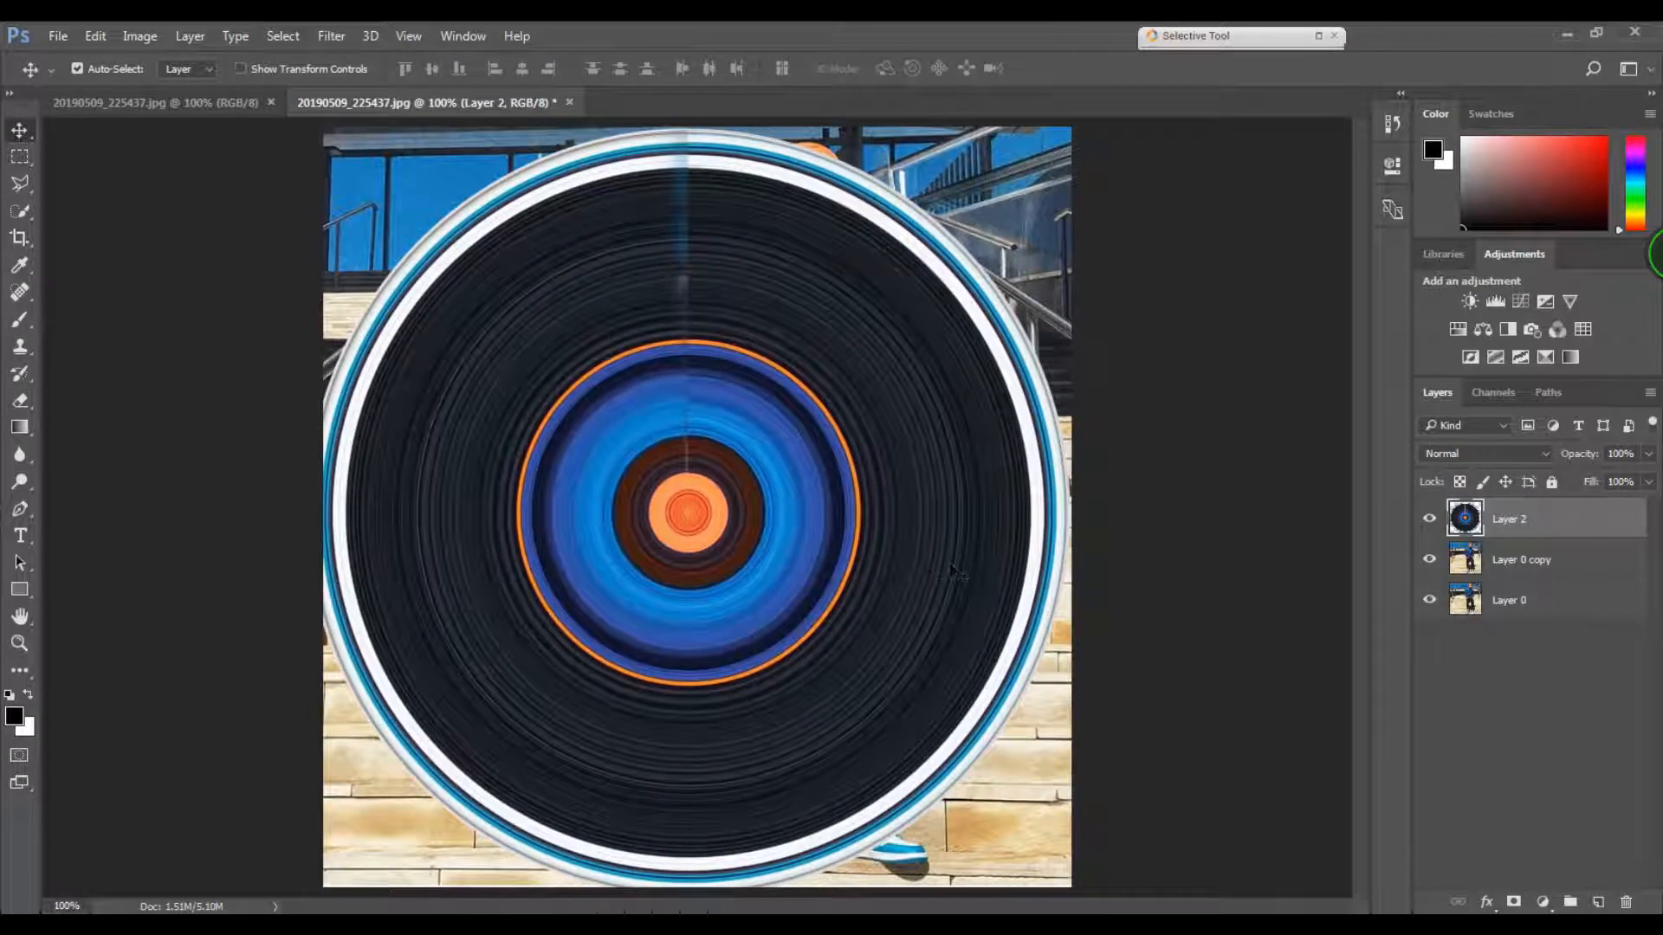
{"action": "key", "text": "ctrl+t"}
{"action": "left_click_drag", "start_coordinate": [1068, 129], "coordinate": [1161, 343]}
{"action": "left_click_drag", "start_coordinate": [899, 462], "coordinate": [990, 519]}
{"action": "key", "text": "alt+space"}
{"action": "key", "text": "Escape"}
{"action": "key", "text": "Return"}
{"action": "key", "text": "ctrl+t"}
{"action": "left_click_drag", "start_coordinate": [1181, 212], "coordinate": [1244, 155]}
{"action": "left_click_drag", "start_coordinate": [993, 439], "coordinate": [999, 378]}
{"action": "key", "text": "Return"}
Step: Set Layer 2's opacity to 47% and fine-tune the disc's size and position so its rim passes through the shoes
{"action": "left_click_drag", "start_coordinate": [1570, 461], "coordinate": [1572, 461]}
{"action": "key", "text": "ctrl+t"}
{"action": "left_click_drag", "start_coordinate": [417, 872], "coordinate": [406, 882]}
{"action": "left_click_drag", "start_coordinate": [589, 823], "coordinate": [592, 807]}
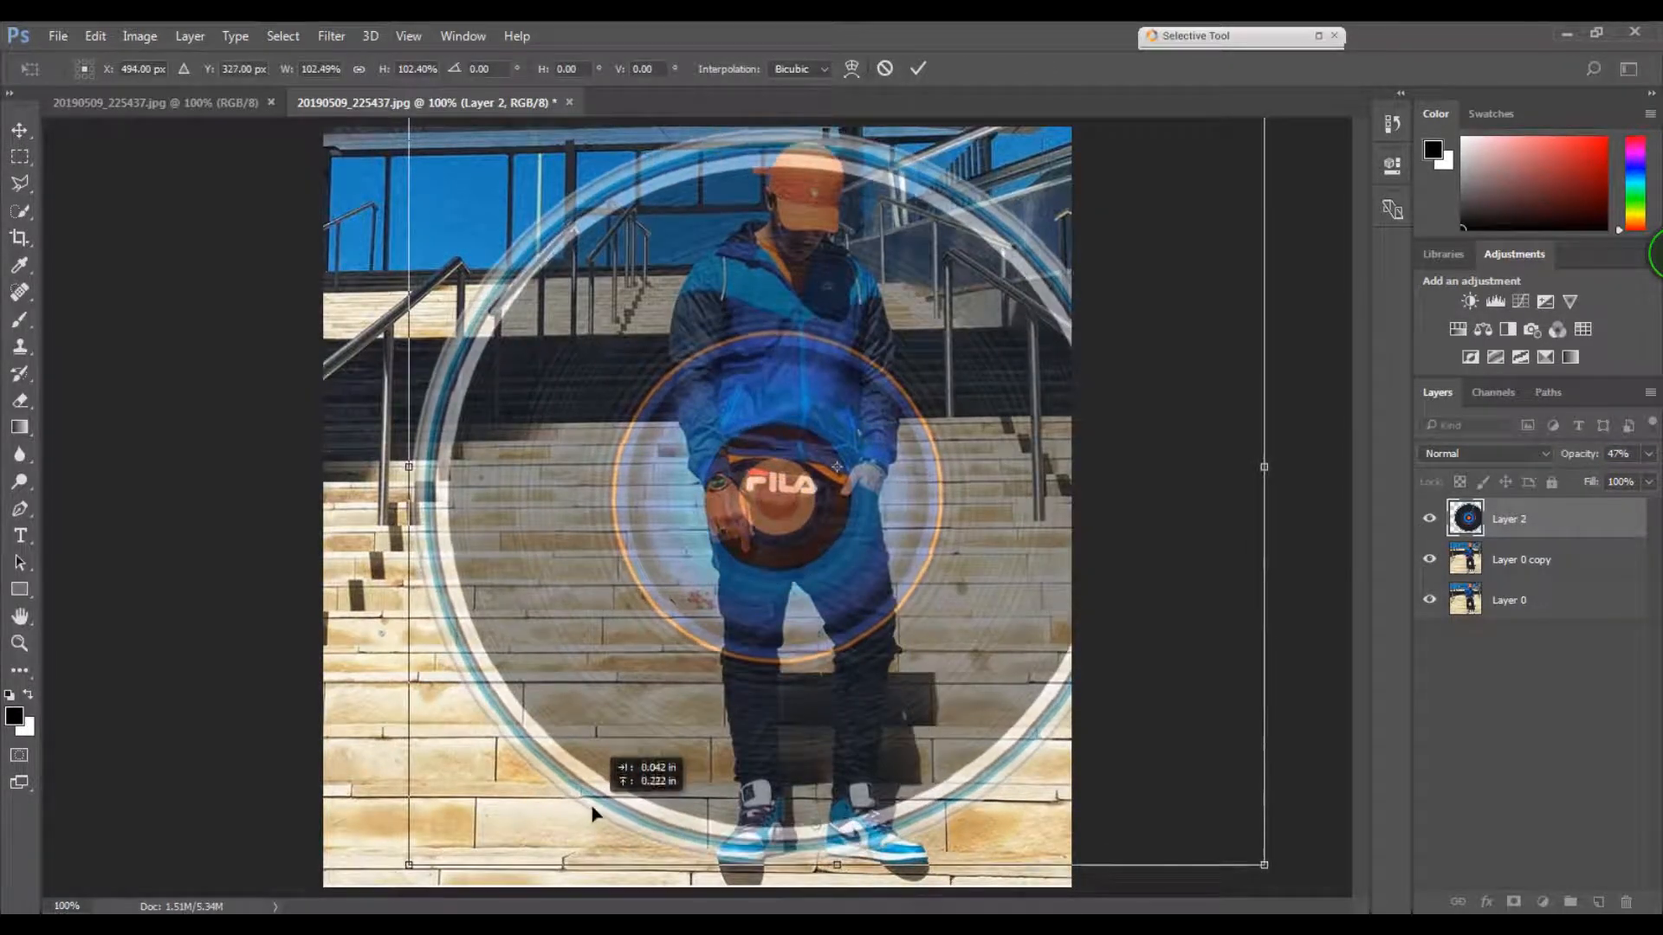
{"action": "left_click_drag", "start_coordinate": [412, 862], "coordinate": [419, 856]}
{"action": "left_click_drag", "start_coordinate": [668, 747], "coordinate": [668, 755]}
{"action": "left_click_drag", "start_coordinate": [418, 864], "coordinate": [423, 857]}
{"action": "left_click_drag", "start_coordinate": [697, 742], "coordinate": [698, 747]}
{"action": "left_click_drag", "start_coordinate": [420, 860], "coordinate": [416, 864]}
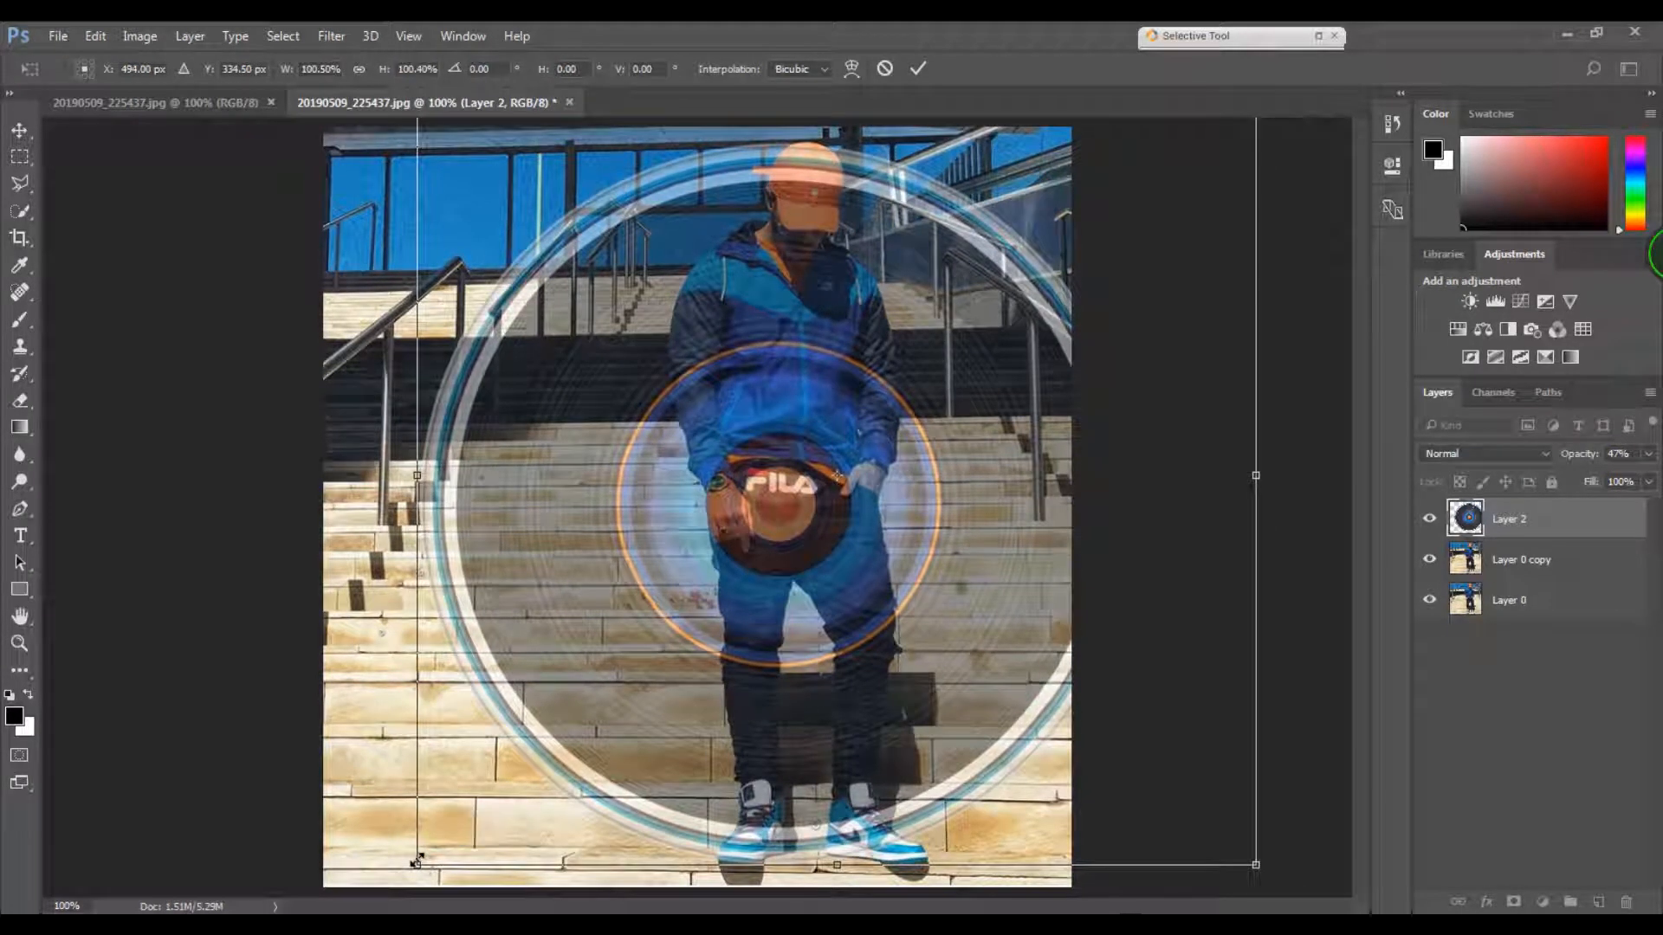
{"action": "key", "text": "Return"}
Step: Set Layer 2's opacity to 27% and place it beneath Layer 0 copy
{"action": "left_click_drag", "start_coordinate": [1649, 454], "coordinate": [1521, 457]}
{"action": "left_click_drag", "start_coordinate": [1512, 518], "coordinate": [1537, 574]}
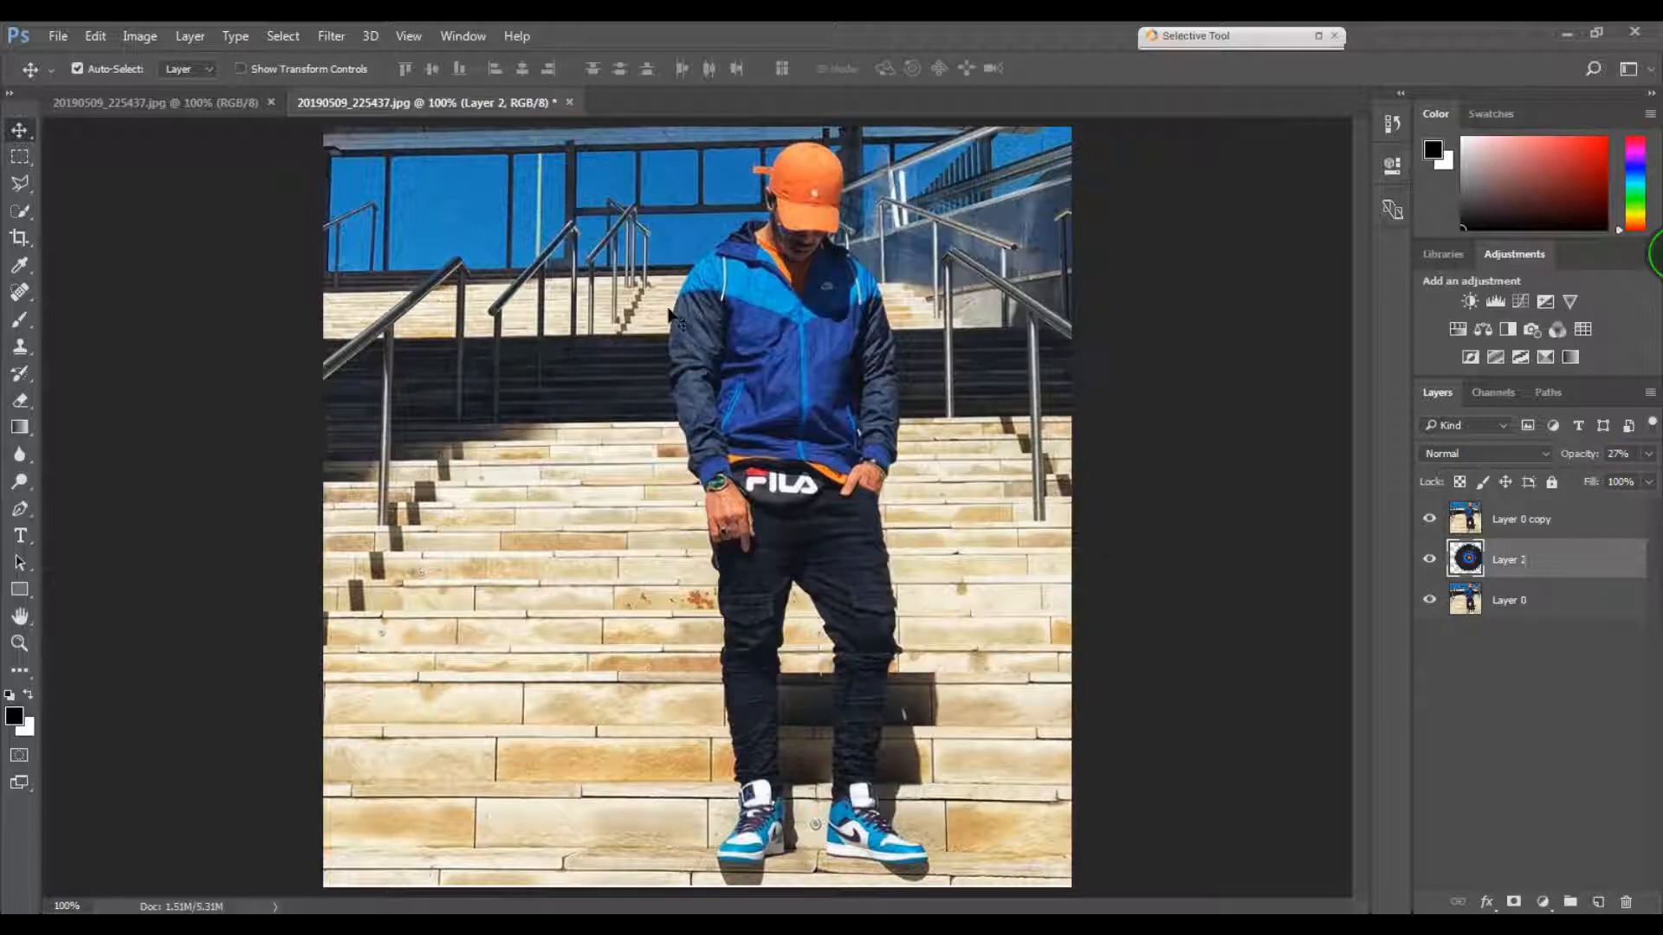
Step: Zoom in to 400% and start a Pen tool path around the man's cap, ear and hood
{"action": "key", "text": "w"}
{"action": "left_click", "coordinate": [816, 178]}
{"action": "key", "text": "z"}
{"action": "left_click", "coordinate": [816, 177]}
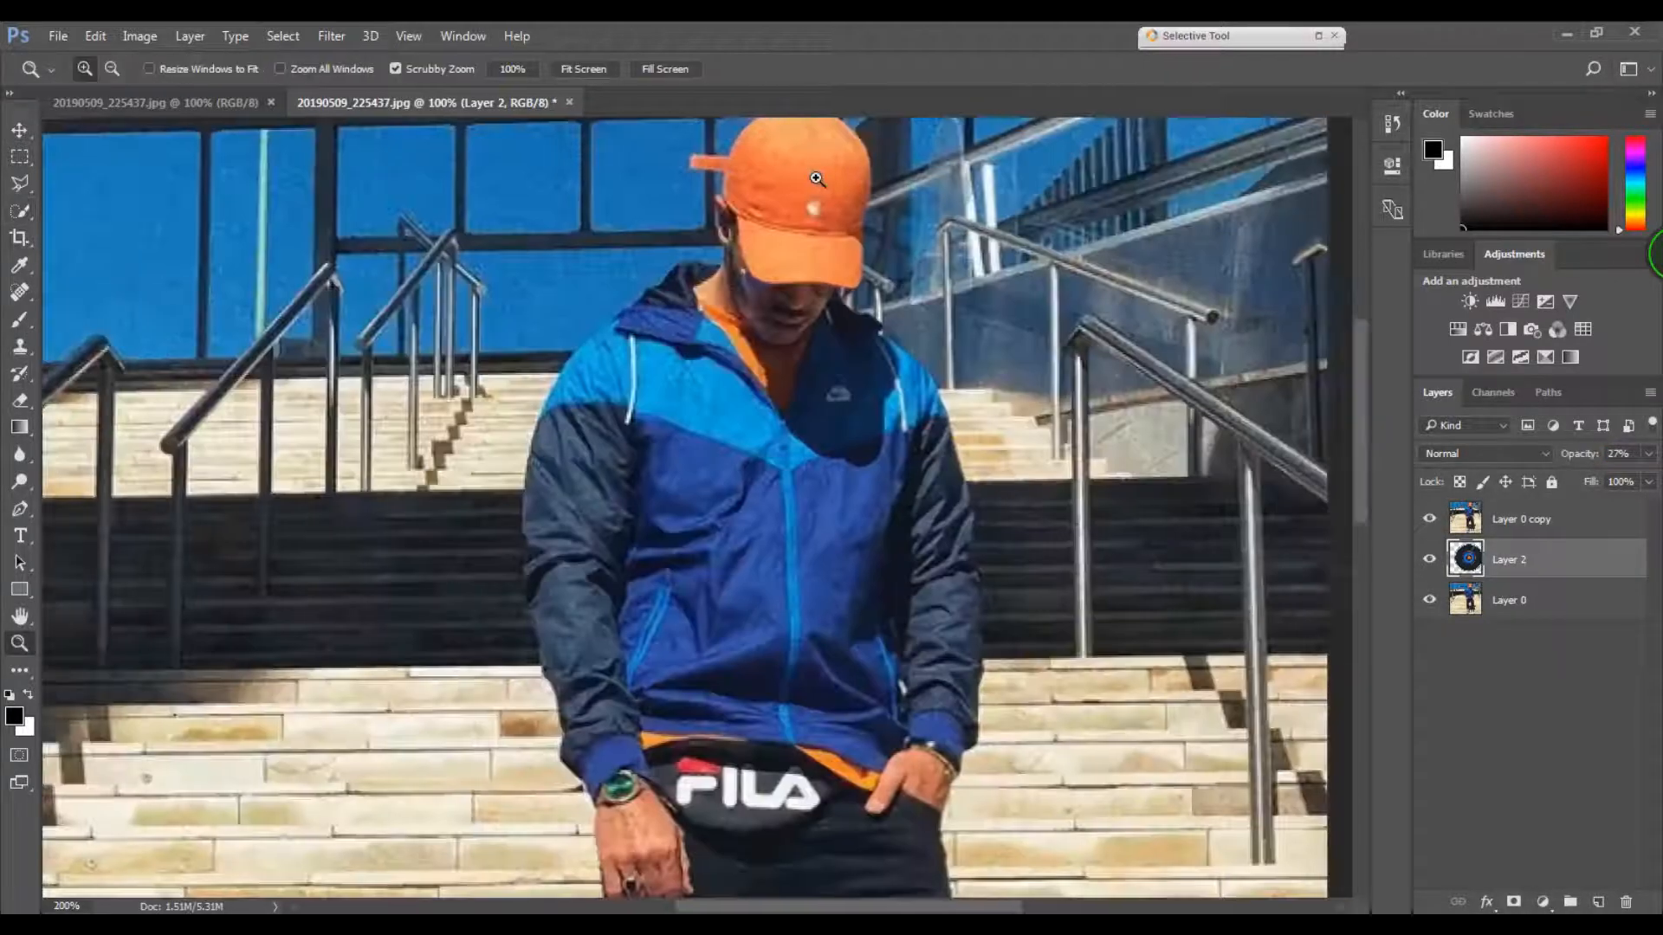
{"action": "left_click", "coordinate": [816, 178]}
{"action": "left_click_drag", "start_coordinate": [1361, 351], "coordinate": [1361, 317]}
{"action": "left_click", "coordinate": [21, 510]}
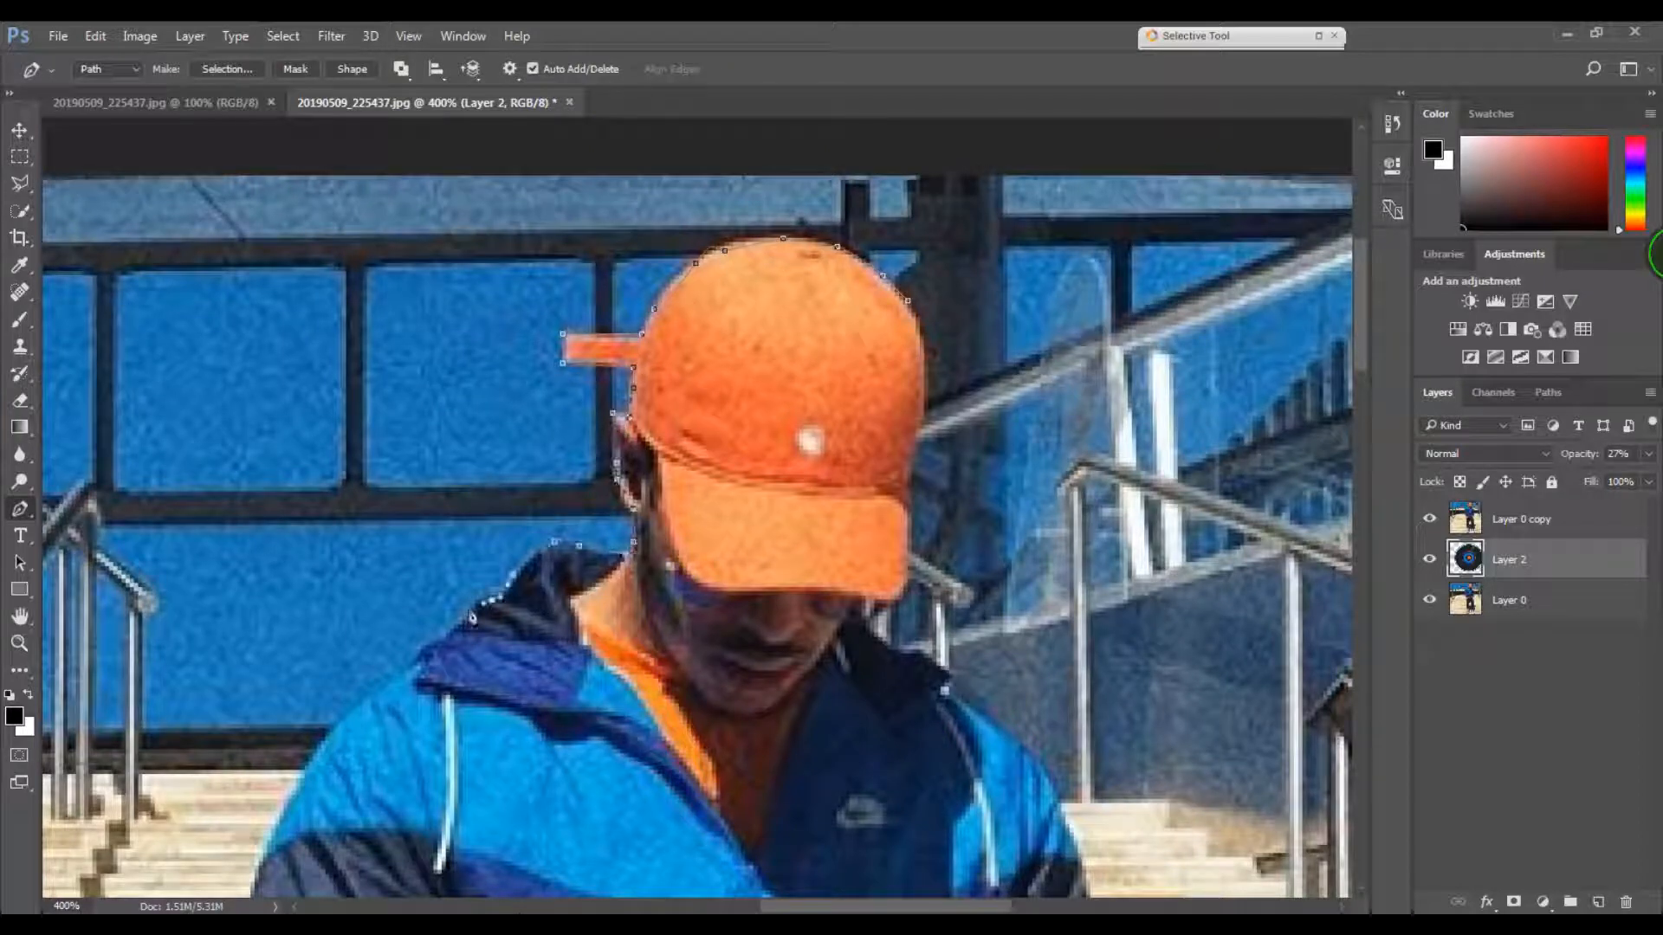
Step: Continue the path down the outer edge of the left-hand sleeve and the hand with the watch
{"action": "left_click_drag", "start_coordinate": [1363, 322], "coordinate": [1363, 637]}
{"action": "left_click", "coordinate": [230, 641]}
{"action": "left_click", "coordinate": [233, 678]}
{"action": "left_click", "coordinate": [234, 703]}
{"action": "left_click", "coordinate": [234, 724]}
{"action": "left_click", "coordinate": [233, 770]}
{"action": "left_click", "coordinate": [238, 798]}
{"action": "left_click", "coordinate": [250, 836]}
{"action": "left_click", "coordinate": [375, 710]}
{"action": "left_click", "coordinate": [375, 742]}
{"action": "left_click", "coordinate": [388, 797]}
{"action": "left_click", "coordinate": [392, 838]}
Step: Continue the path down the outer edge of the hip and thigh below the watch hand
{"action": "left_click", "coordinate": [412, 571]}
{"action": "left_click", "coordinate": [425, 588]}
{"action": "left_click", "coordinate": [429, 673]}
{"action": "left_click", "coordinate": [430, 714]}
{"action": "left_click", "coordinate": [429, 747]}
{"action": "left_click", "coordinate": [446, 768]}
{"action": "left_click", "coordinate": [451, 838]}
Step: Extend the path down the outer lower leg on the left of the photo and around its shoe
{"action": "left_click", "coordinate": [451, 542]}
{"action": "left_click", "coordinate": [468, 568]}
{"action": "left_click", "coordinate": [472, 585]}
{"action": "left_click", "coordinate": [492, 768]}
{"action": "left_click", "coordinate": [500, 788]}
{"action": "left_click", "coordinate": [513, 805]}
{"action": "scroll", "coordinate": [517, 831], "scroll_direction": "down", "scroll_amount": 7}
{"action": "left_click", "coordinate": [509, 557]}
{"action": "left_click", "coordinate": [508, 585]}
{"action": "left_click", "coordinate": [512, 652]}
{"action": "left_click", "coordinate": [492, 710]}
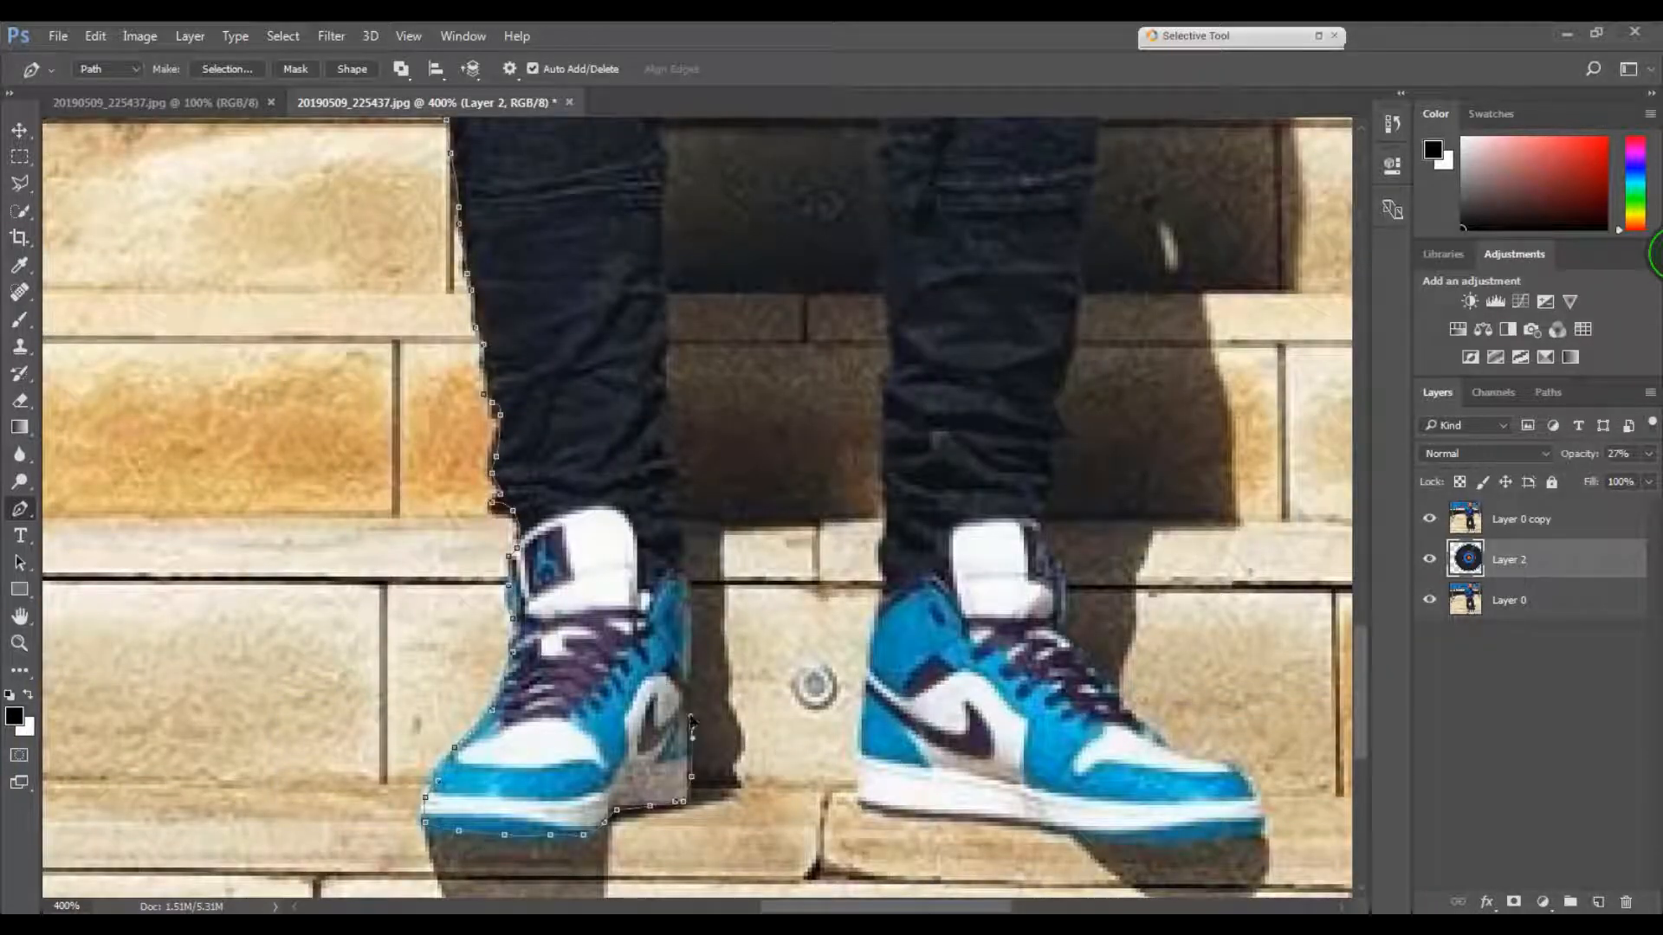
Step: Carry the path from the left-hand shoe's heel up the inner edge of that leg to the crotch
{"action": "left_click_drag", "start_coordinate": [662, 374], "coordinate": [661, 349]}
{"action": "left_click_drag", "start_coordinate": [662, 282], "coordinate": [662, 276]}
{"action": "left_click_drag", "start_coordinate": [1361, 674], "coordinate": [1360, 618]}
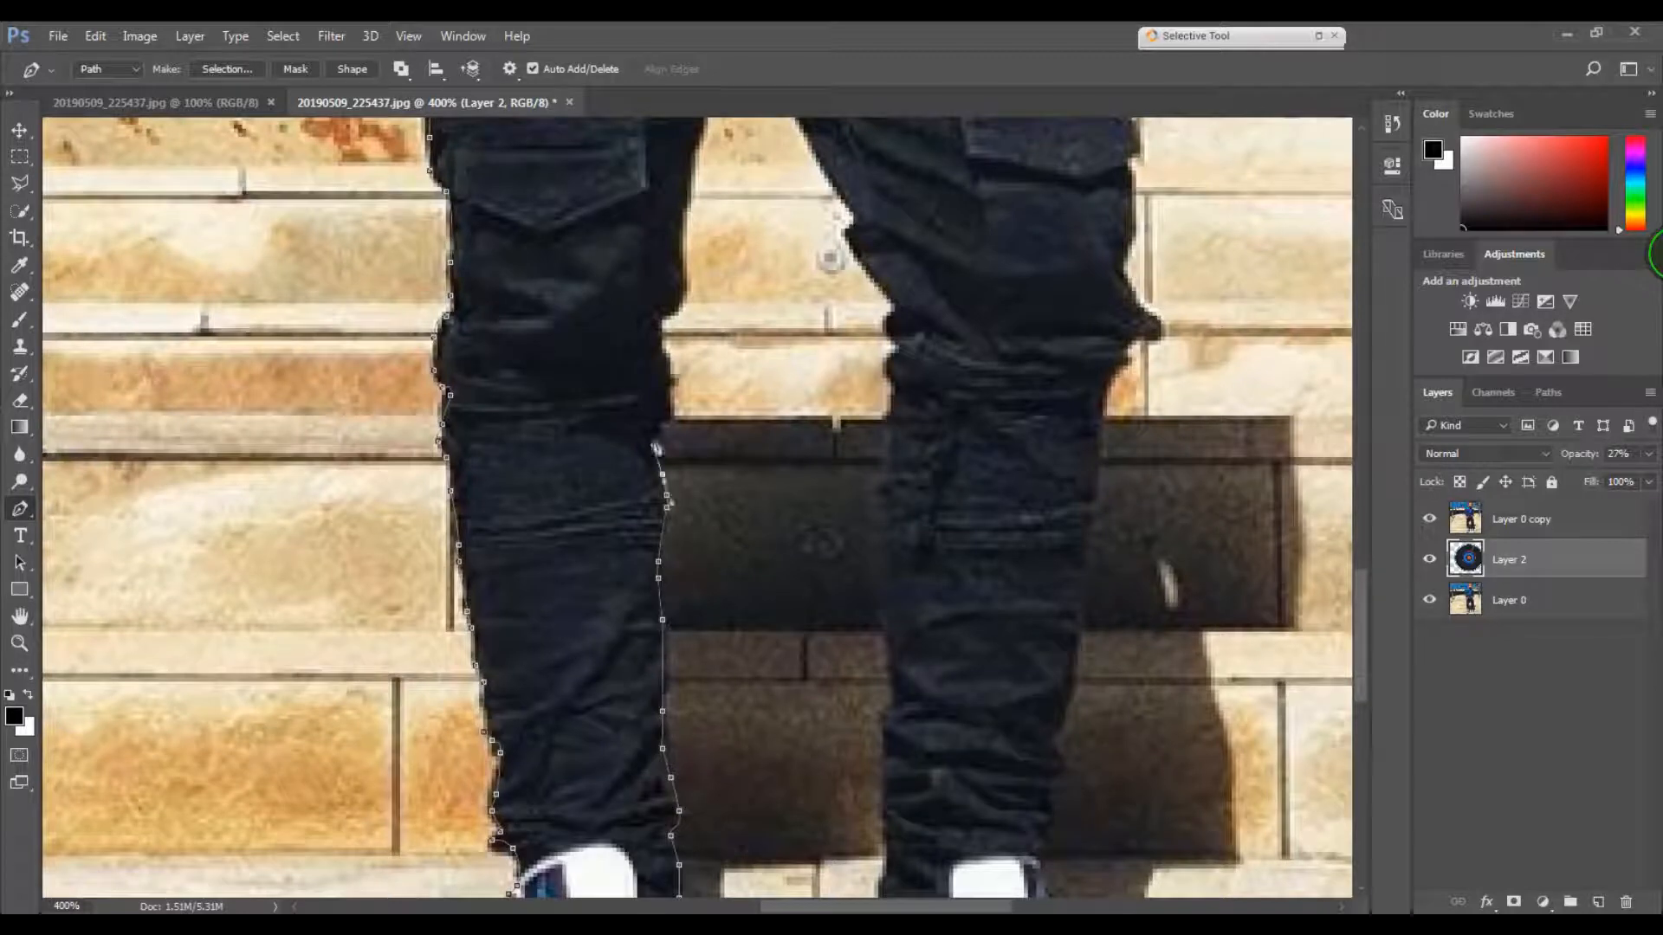
{"action": "scroll", "coordinate": [684, 238], "scroll_direction": "up", "scroll_amount": 5}
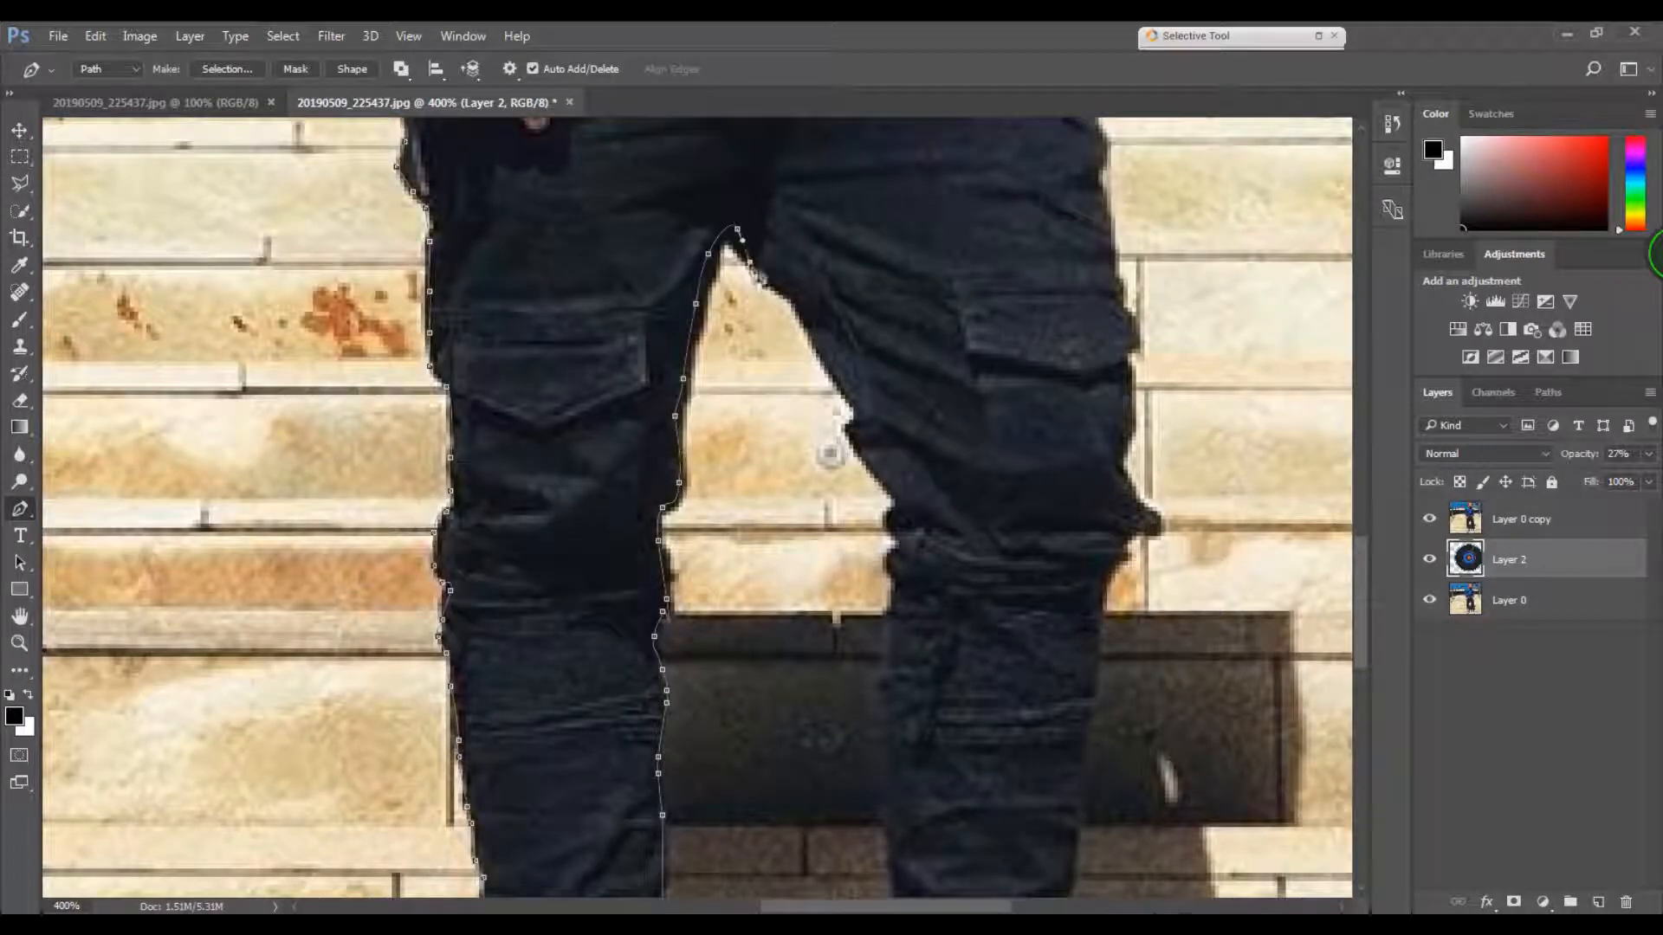
Step: Extend the path down the inner edge of the right-hand leg and along the shoe's sole to the toe
{"action": "left_click_drag", "start_coordinate": [1359, 656], "coordinate": [1363, 708]}
{"action": "left_click", "coordinate": [890, 523]}
{"action": "left_click_drag", "start_coordinate": [891, 548], "coordinate": [895, 557]}
{"action": "left_click_drag", "start_coordinate": [894, 578], "coordinate": [897, 590]}
{"action": "left_click_drag", "start_coordinate": [1361, 685], "coordinate": [1361, 743]}
{"action": "left_click_drag", "start_coordinate": [862, 576], "coordinate": [869, 607]}
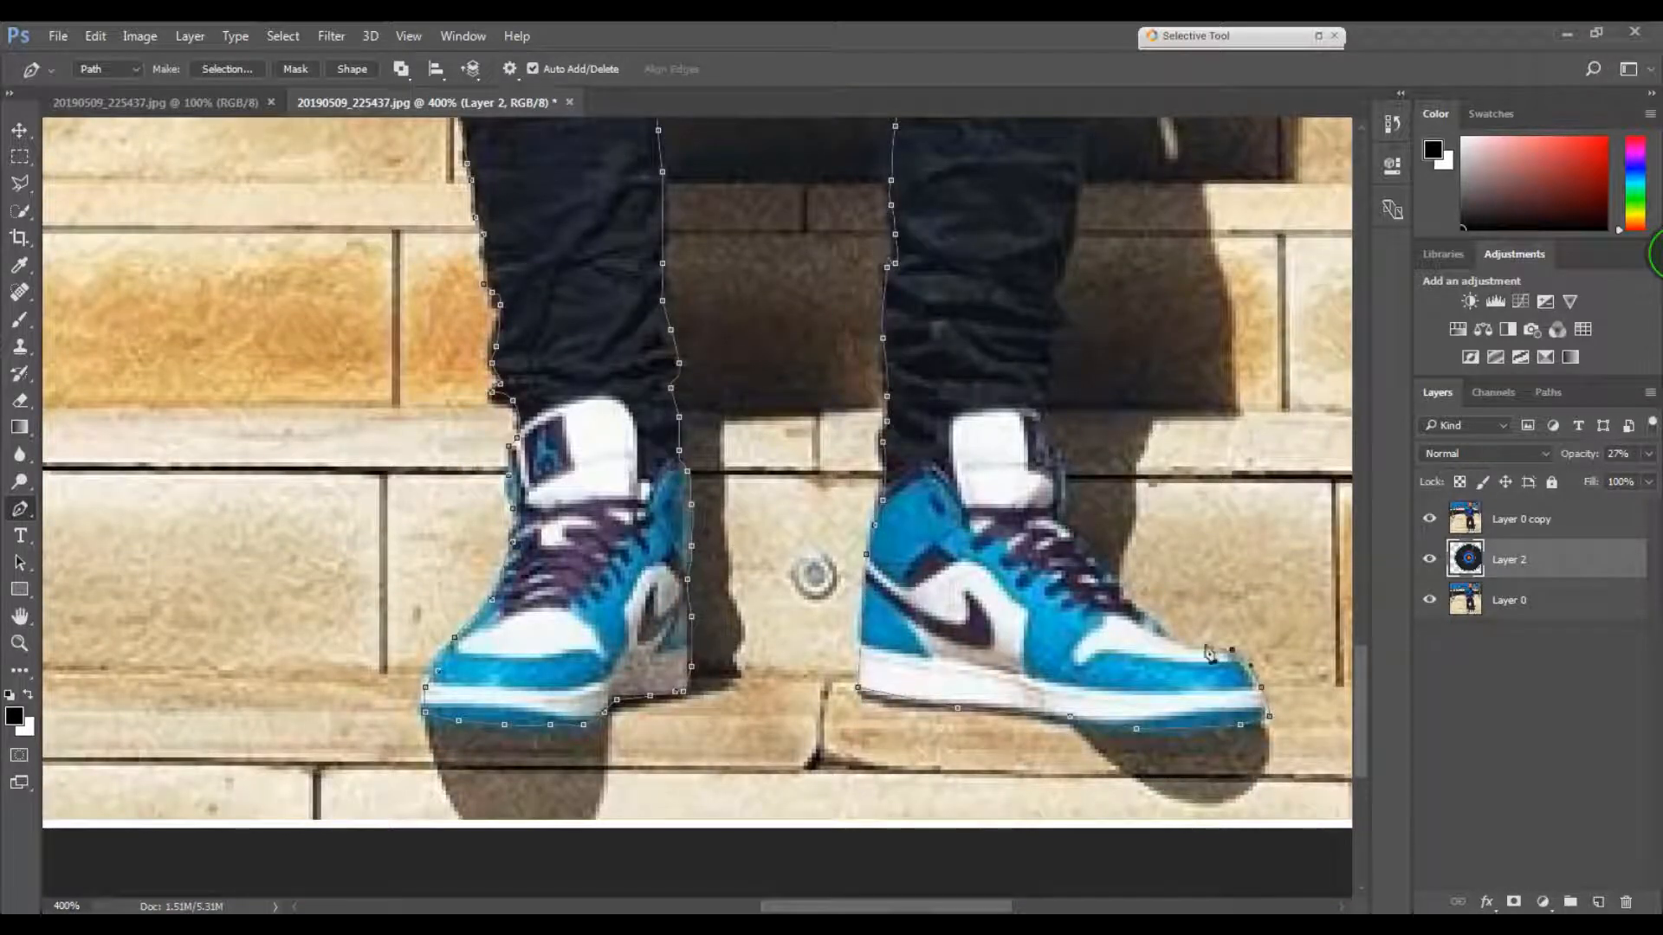
Step: Trace the path over the right-hand shoe's laces and tongue up to the outer ankle
{"action": "left_click", "coordinate": [1129, 597]}
{"action": "left_click", "coordinate": [1100, 563]}
{"action": "left_click", "coordinate": [1069, 530]}
{"action": "left_click", "coordinate": [1062, 476]}
{"action": "left_click", "coordinate": [1041, 417]}
{"action": "left_click", "coordinate": [1041, 371]}
{"action": "left_click", "coordinate": [1053, 317]}
Step: Continue the path from the right-hand shoe up the outer edge of that leg to the hip
{"action": "left_click_drag", "start_coordinate": [1362, 658], "coordinate": [1360, 482]}
{"action": "left_click", "coordinate": [1074, 480]}
{"action": "left_click", "coordinate": [1083, 401]}
{"action": "left_click", "coordinate": [1090, 352]}
{"action": "left_click", "coordinate": [1099, 280]}
{"action": "left_click", "coordinate": [1103, 235]}
{"action": "left_click", "coordinate": [1153, 181]}
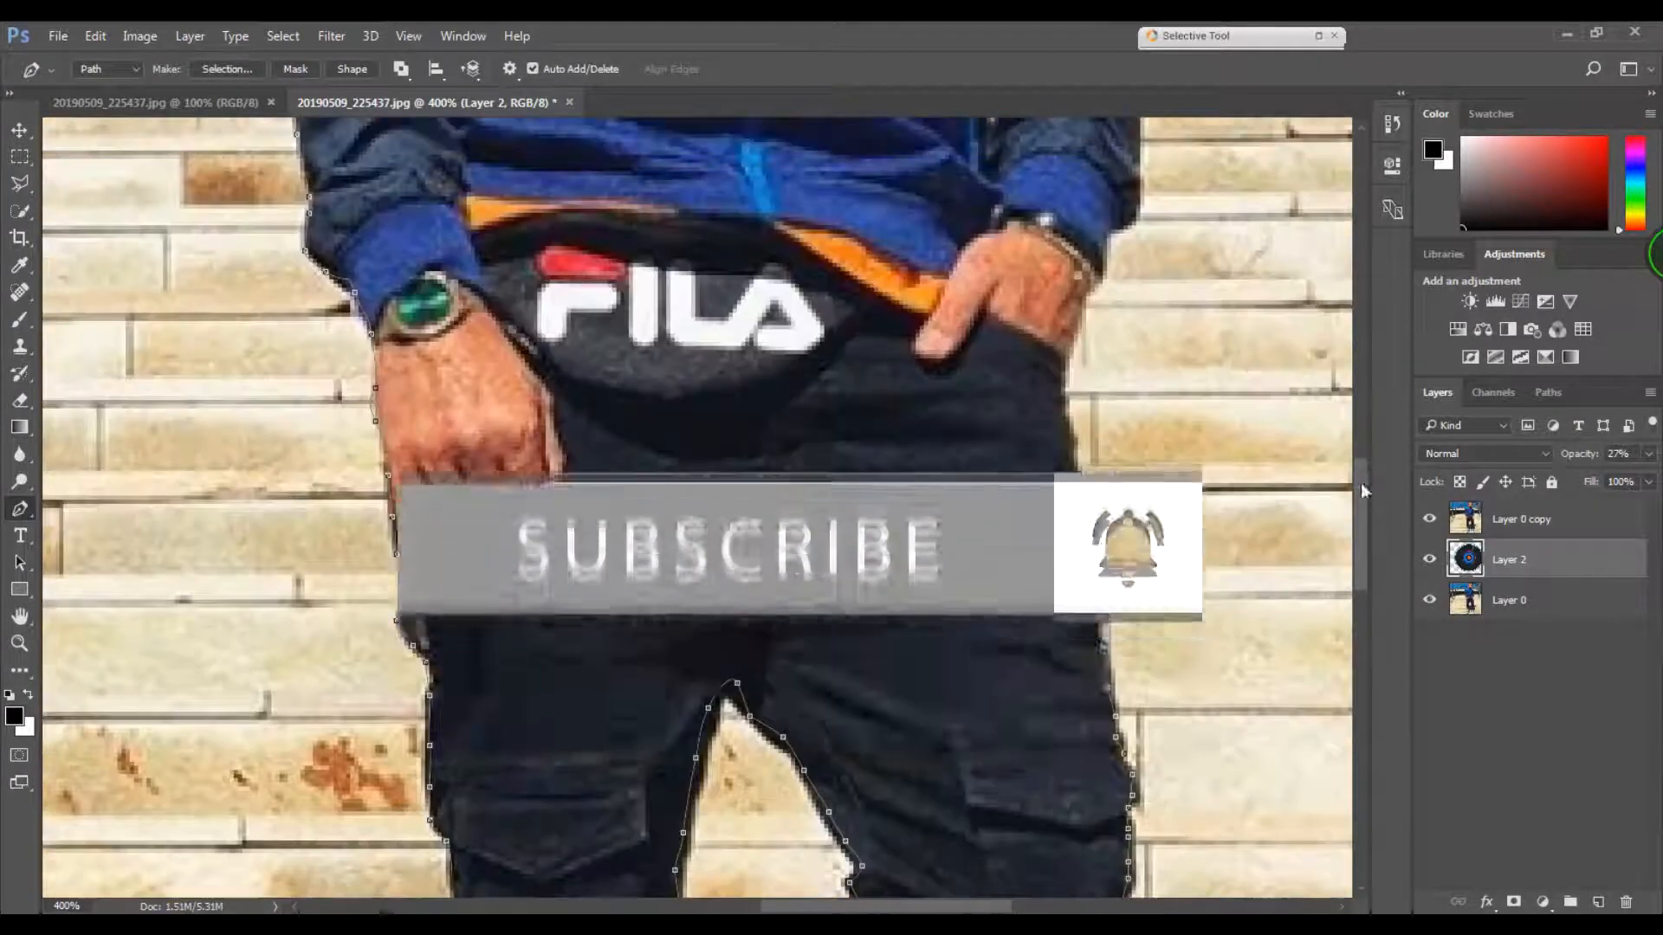
Step: Carry the path up the pocketed arm, over the shoulder and hood, and close it around the orange cap
{"action": "left_click_drag", "start_coordinate": [1143, 173], "coordinate": [1143, 521]}
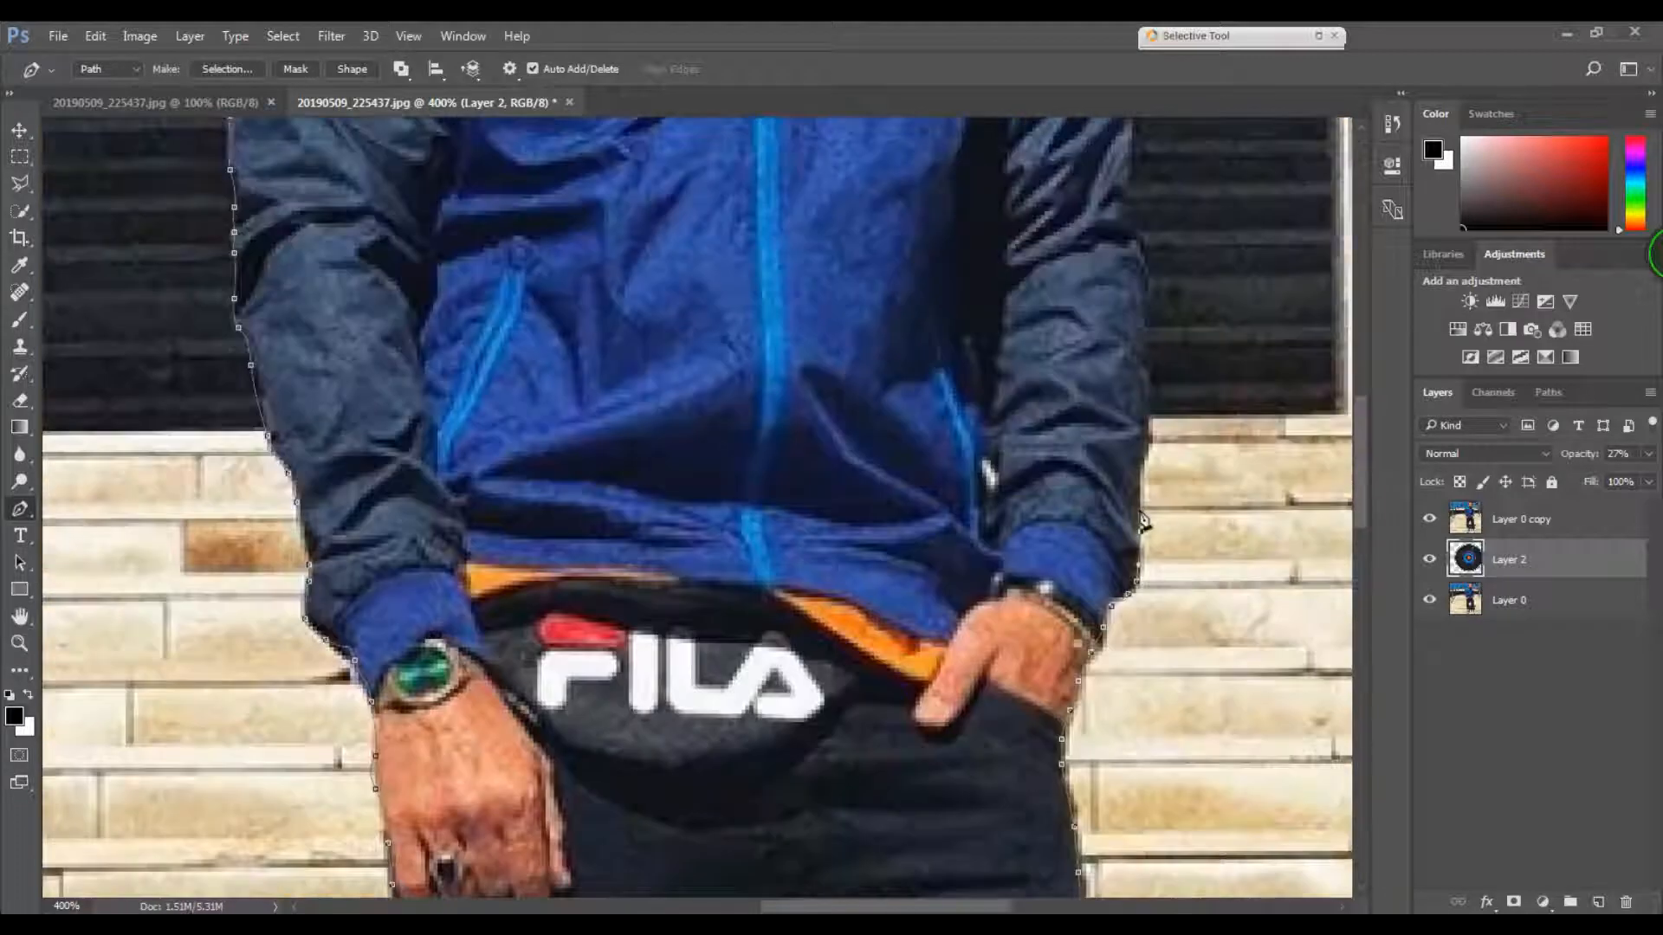
{"action": "left_click_drag", "start_coordinate": [1132, 218], "coordinate": [1133, 457]}
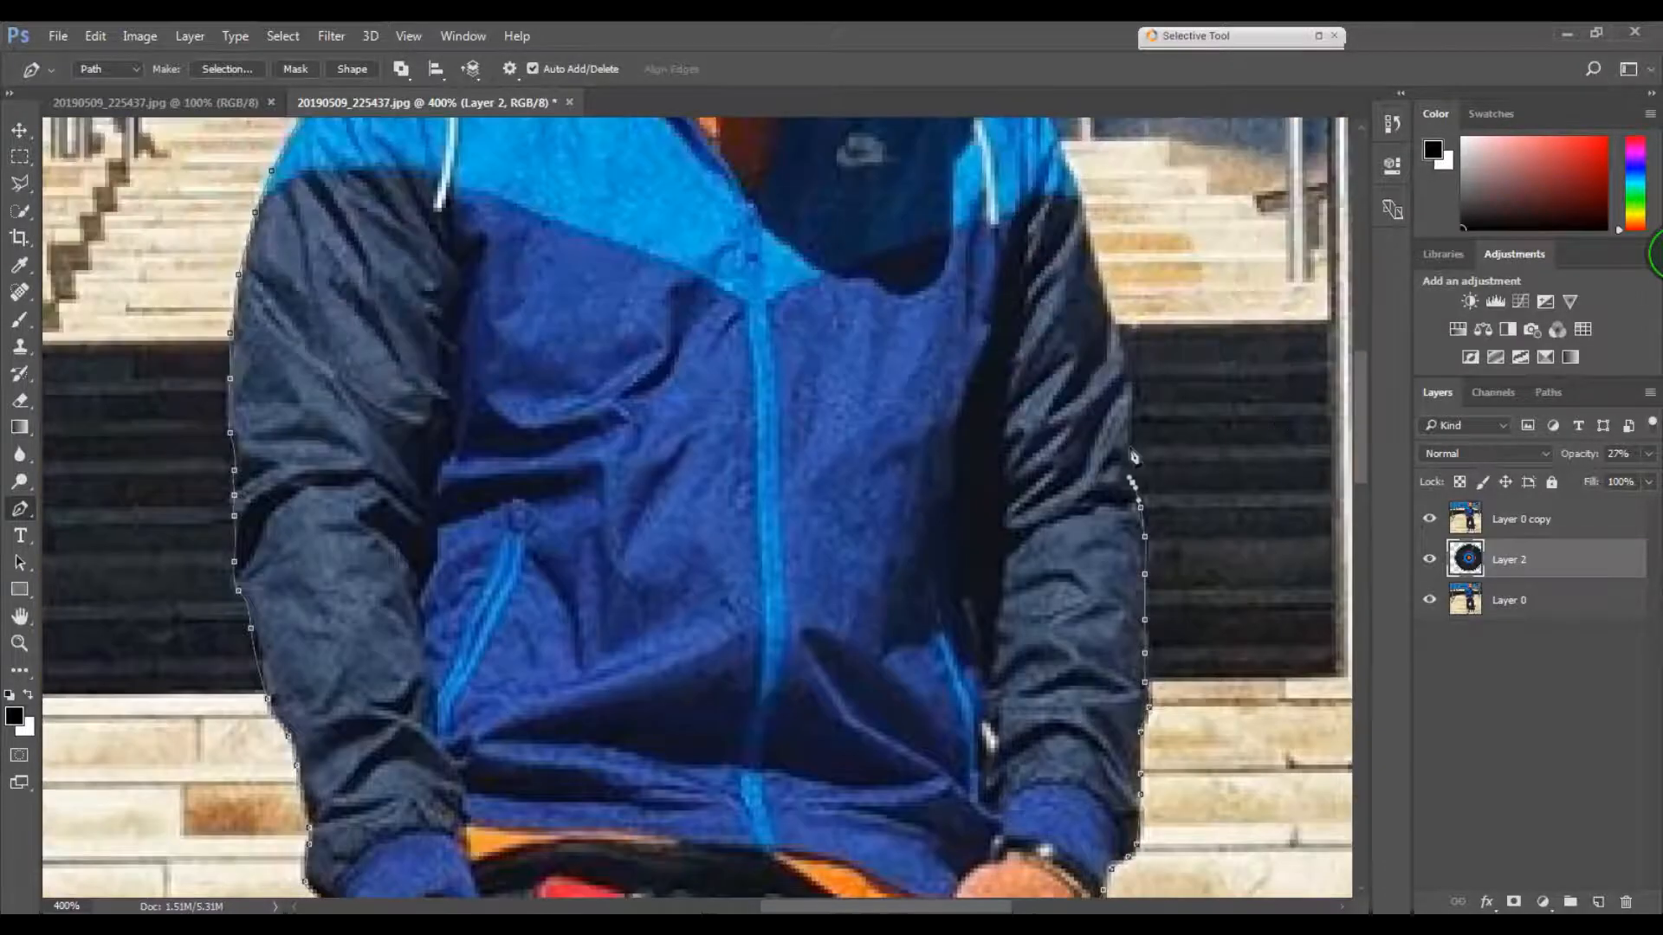
{"action": "left_click_drag", "start_coordinate": [1067, 154], "coordinate": [1053, 391]}
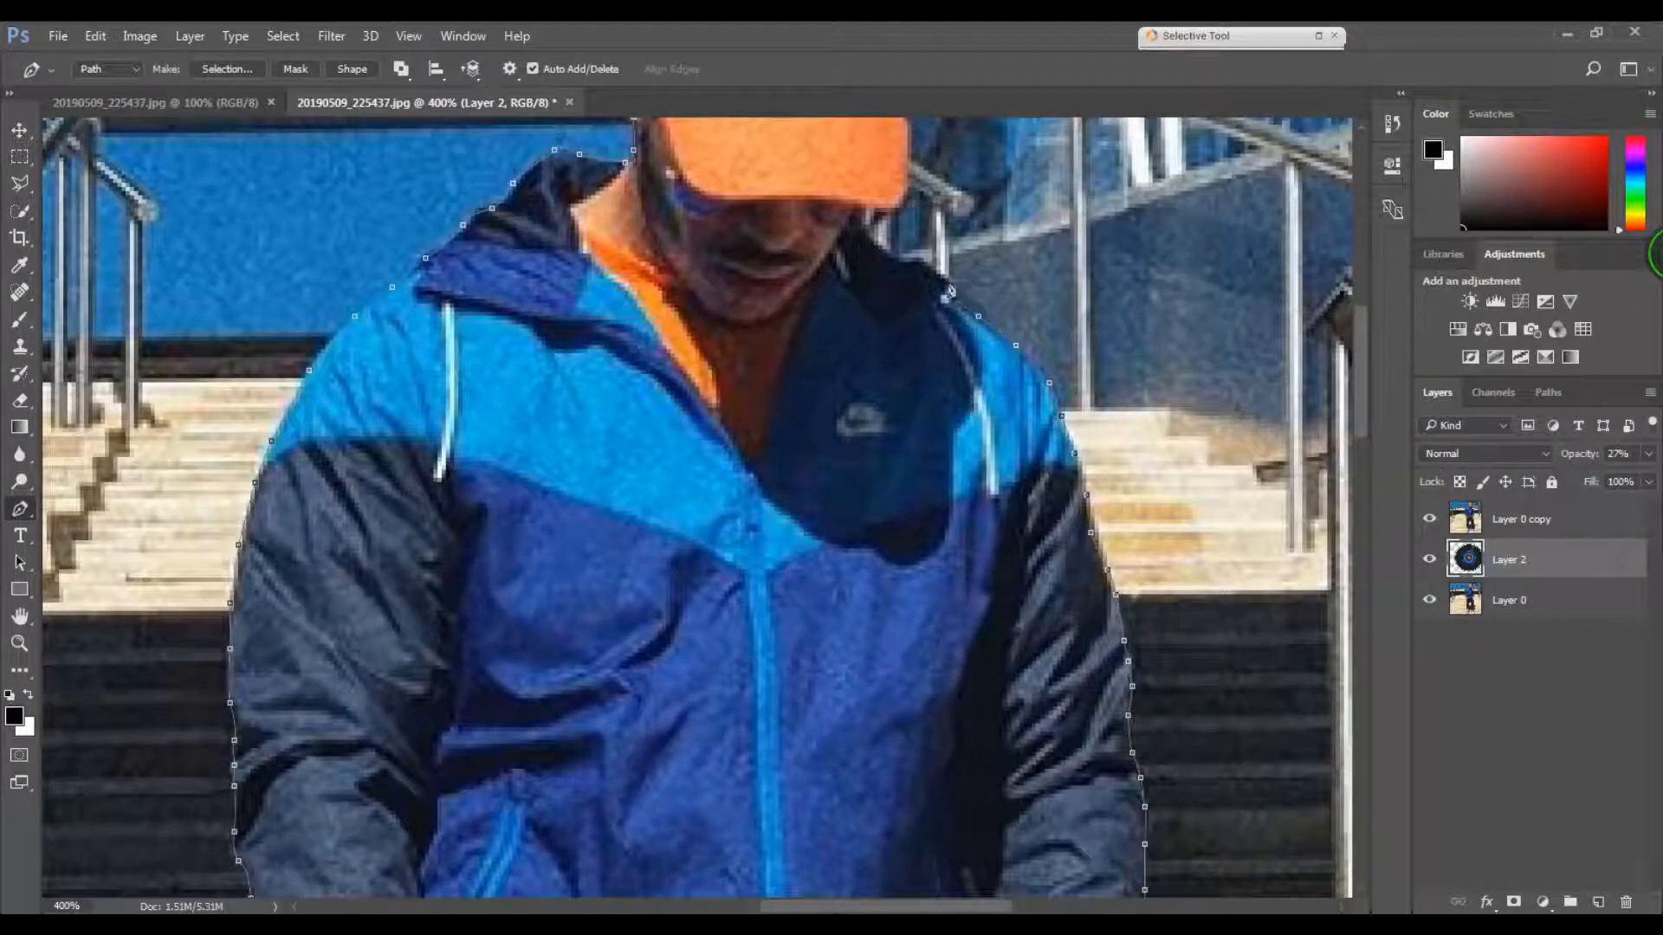
{"action": "left_click_drag", "start_coordinate": [908, 185], "coordinate": [913, 311]}
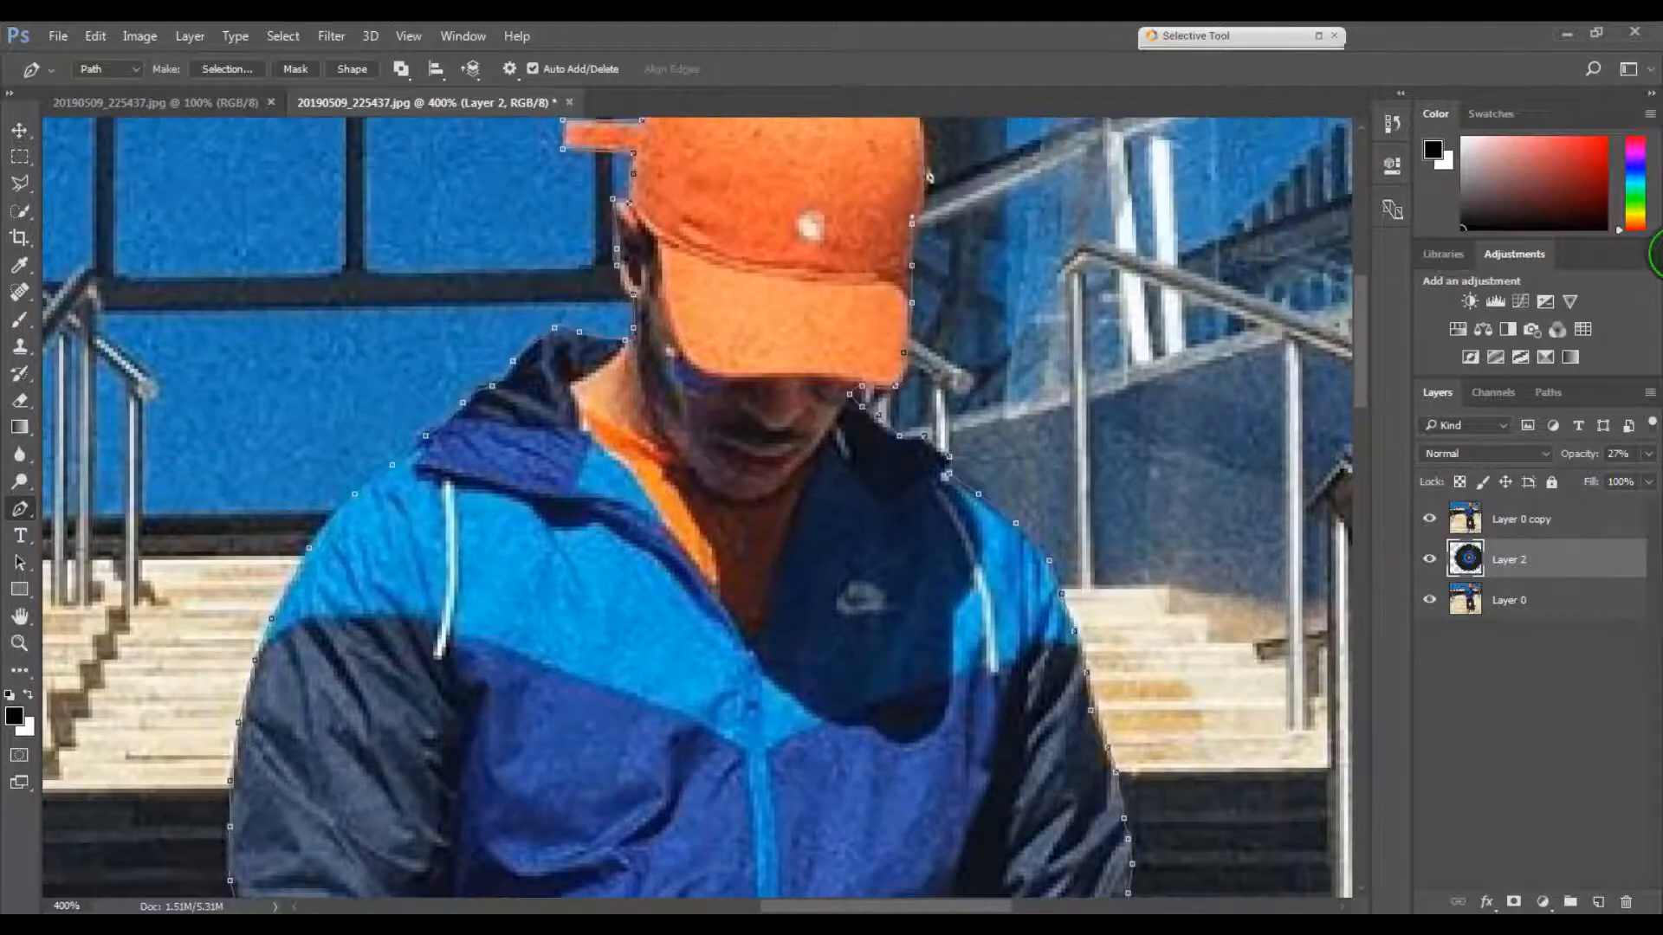
{"action": "left_click_drag", "start_coordinate": [929, 176], "coordinate": [929, 409]}
Step: Convert the closed path around the man into a selection and fit the whole image in view
{"action": "right_click", "coordinate": [759, 377]}
{"action": "left_click", "coordinate": [780, 475]}
{"action": "key", "text": "Return"}
{"action": "key", "text": "z"}
{"action": "key", "text": "ctrl+0"}
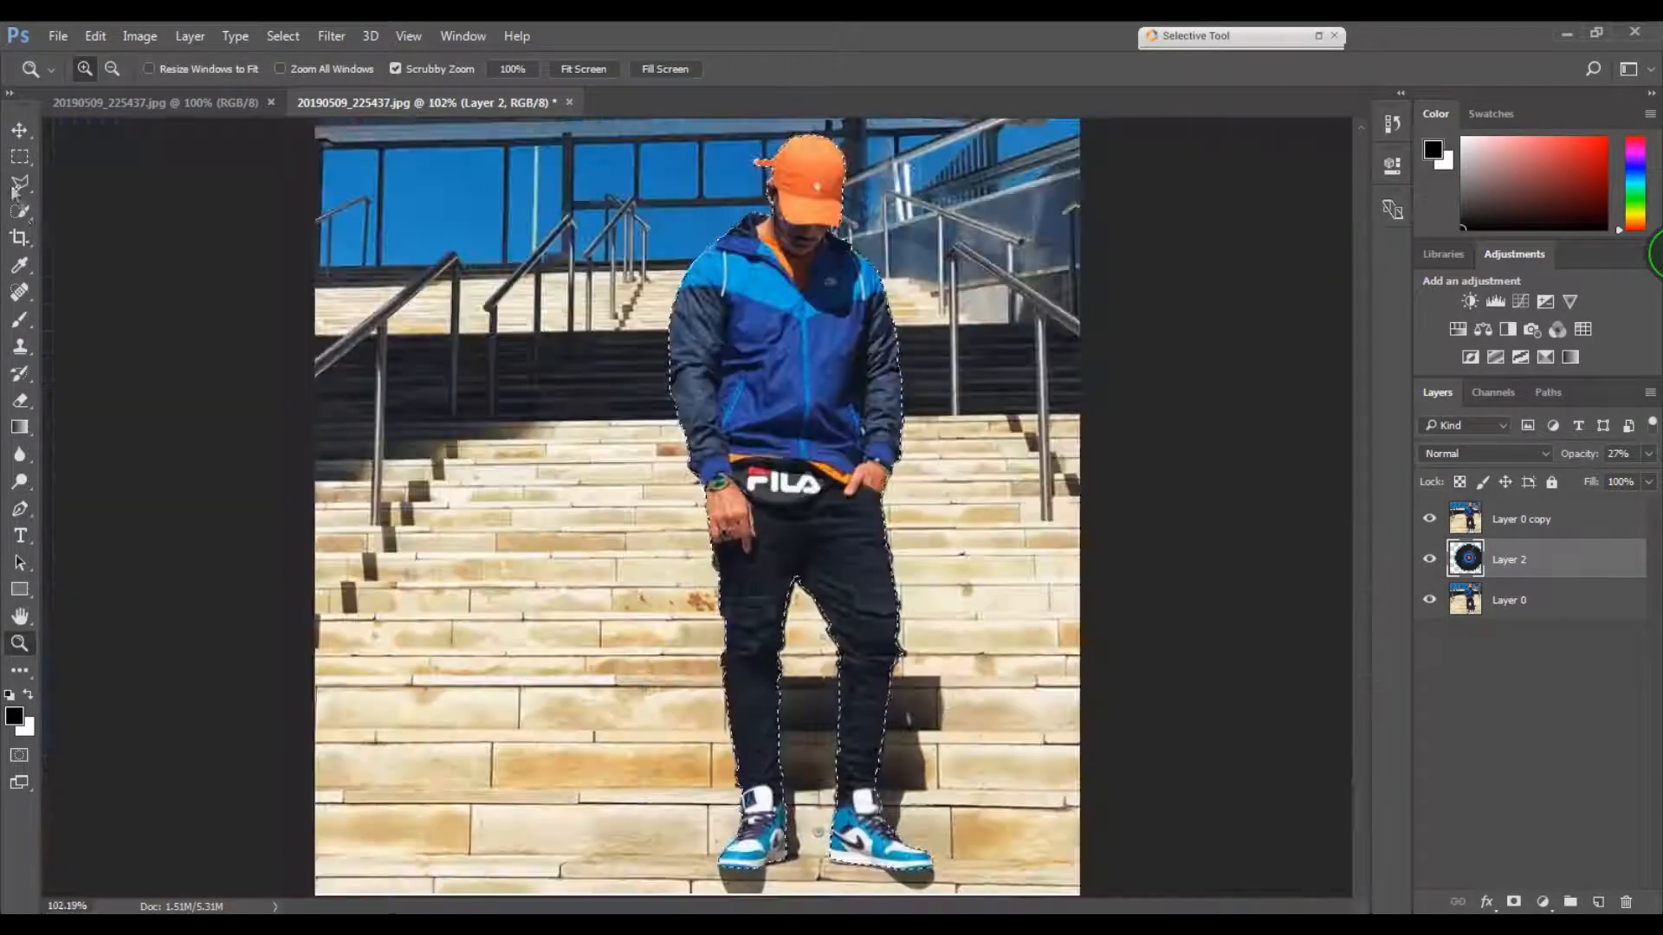
Step: Try to copy the selected figure shape from the disc layer to a new layer and raise both above Layer 0 copy
{"action": "left_click", "coordinate": [20, 210]}
{"action": "right_click", "coordinate": [807, 323]}
{"action": "left_click", "coordinate": [893, 494]}
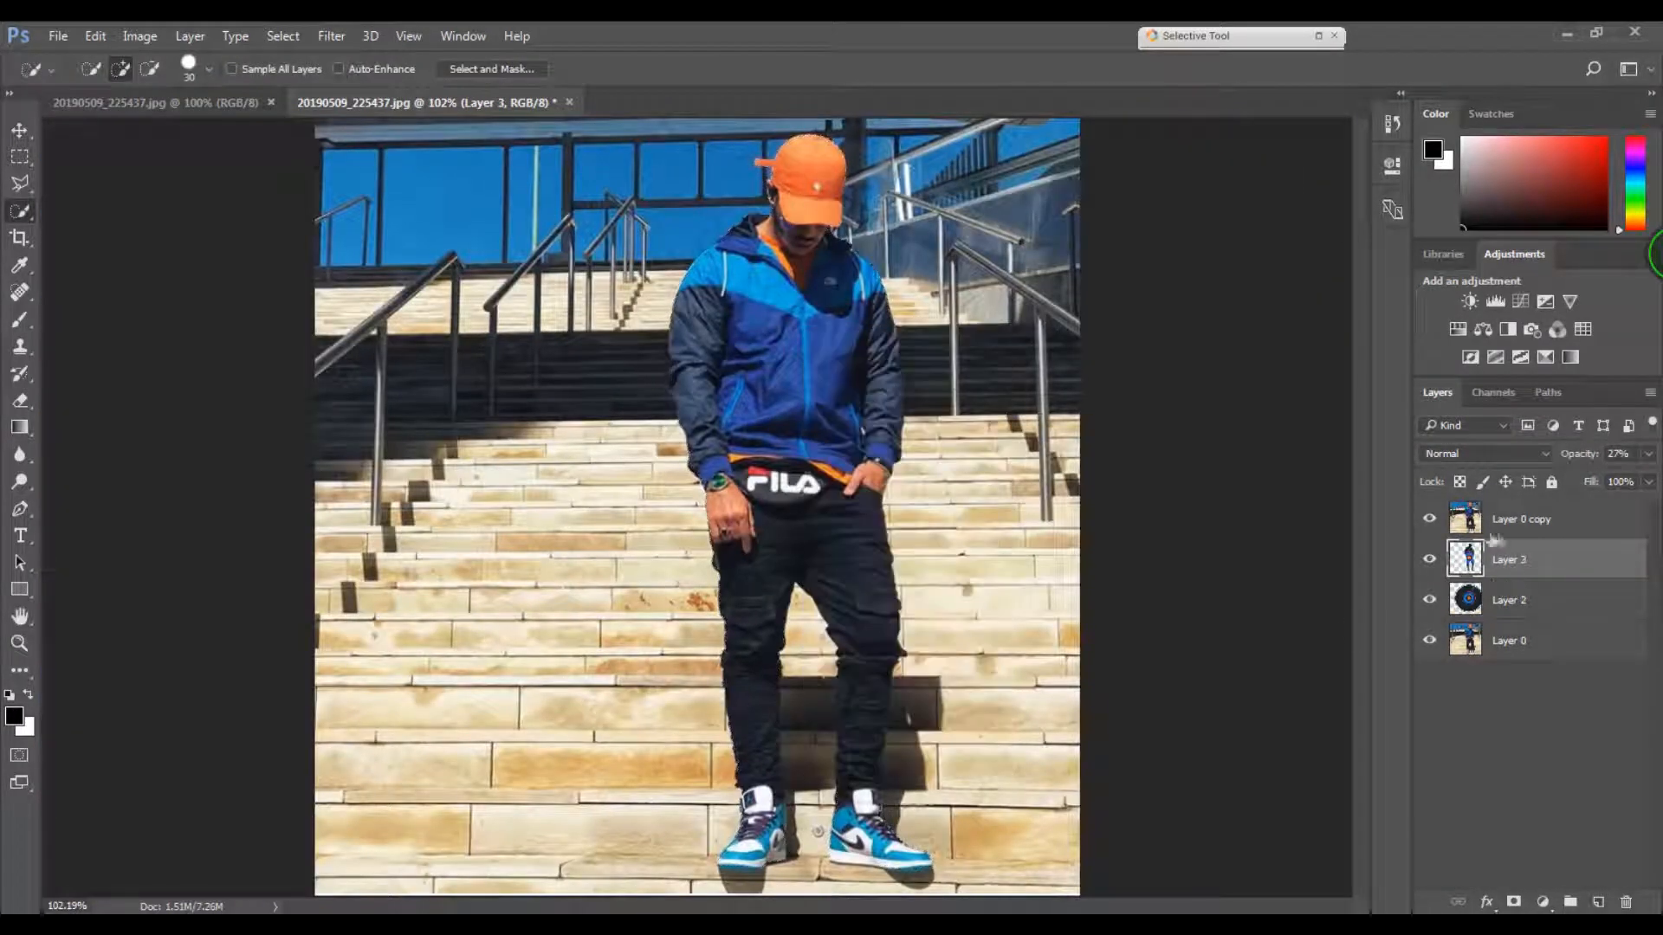
{"action": "left_click_drag", "start_coordinate": [1510, 544], "coordinate": [1510, 506]}
{"action": "left_click_drag", "start_coordinate": [1509, 599], "coordinate": [1502, 543]}
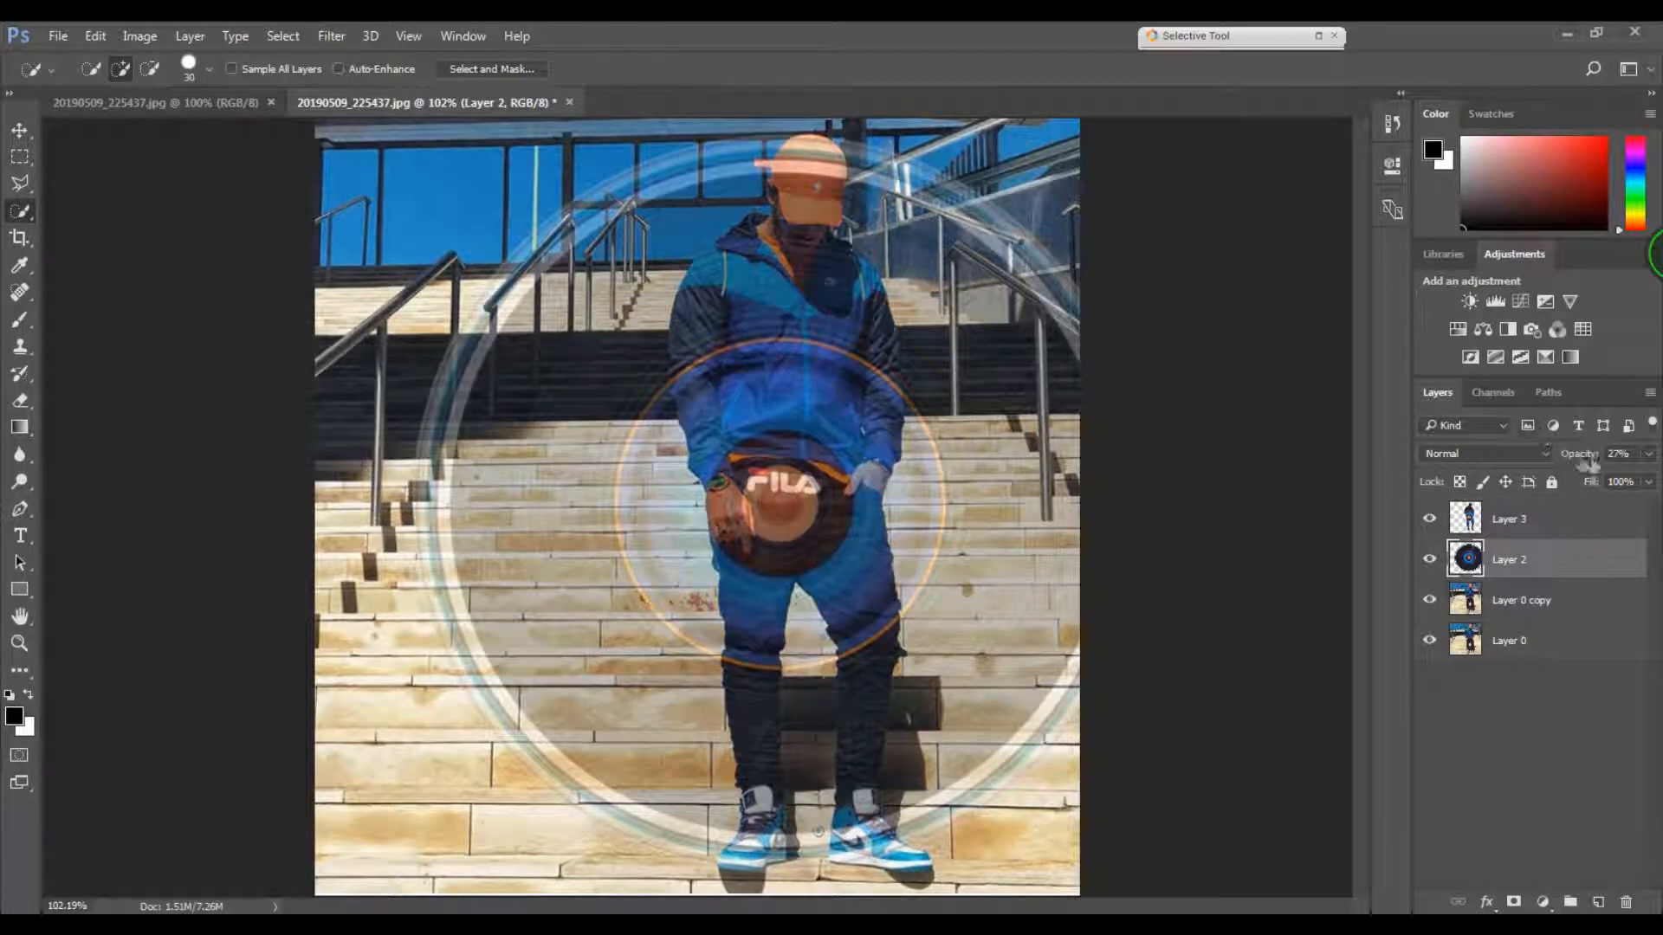
Step: Try the disc at 61% opacity, compare it with the cutout layer hidden, and swap the order of the two layers
{"action": "left_click_drag", "start_coordinate": [1594, 466], "coordinate": [1603, 482]}
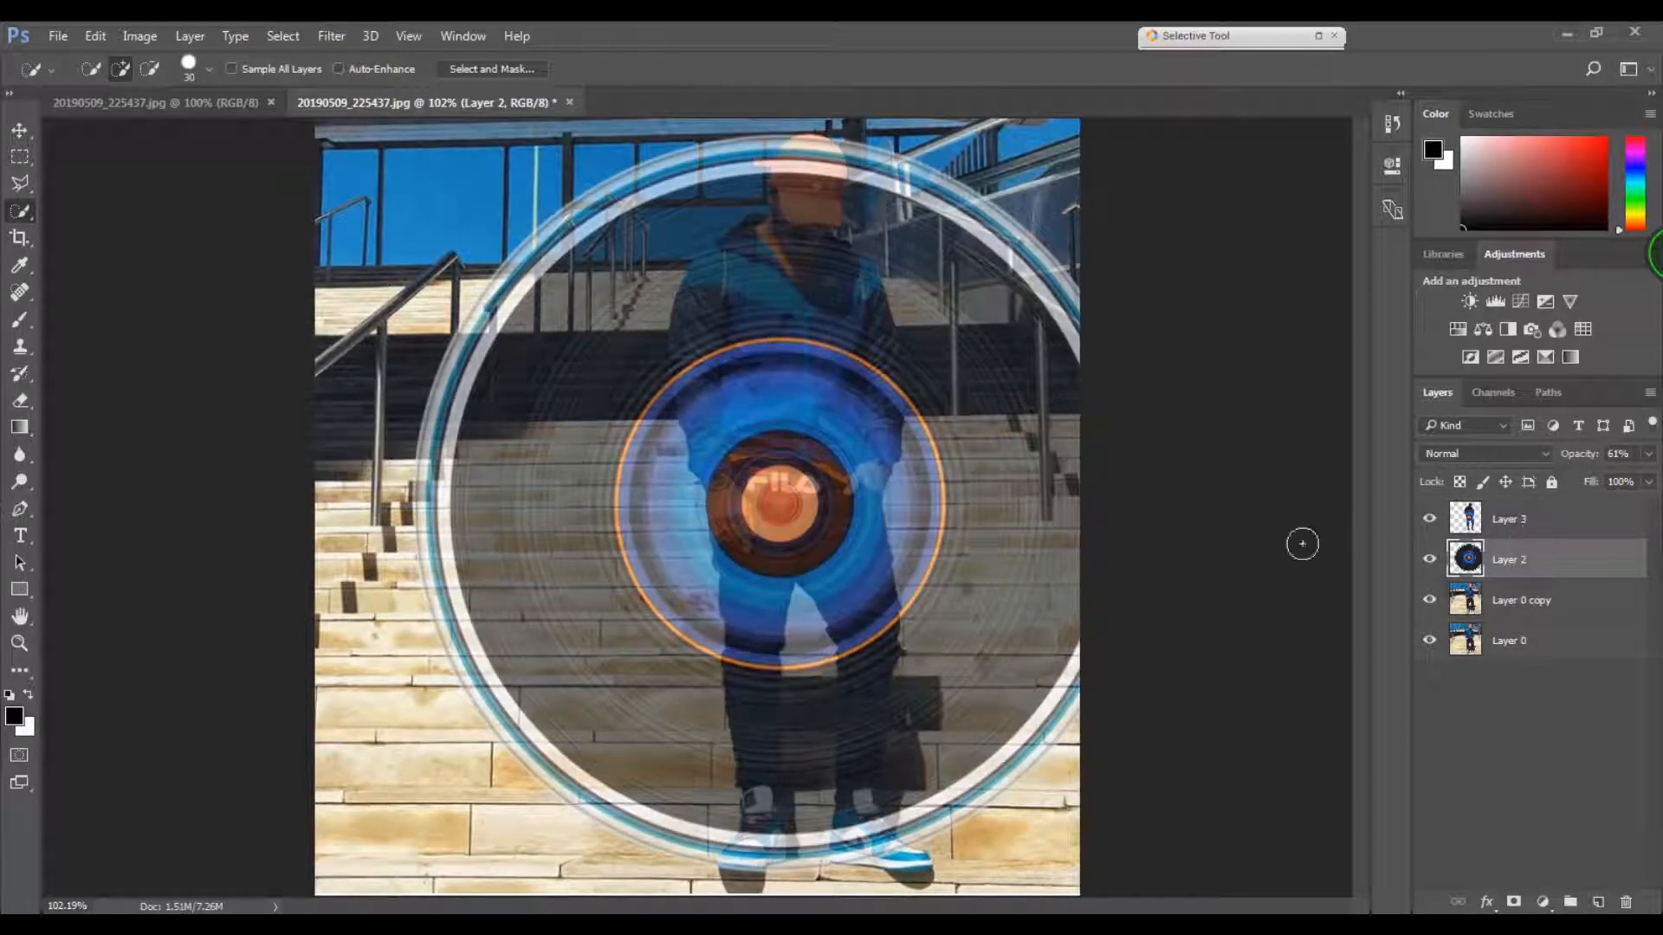
{"action": "left_click", "coordinate": [1435, 520]}
{"action": "left_click", "coordinate": [1434, 520]}
{"action": "left_click", "coordinate": [1435, 520]}
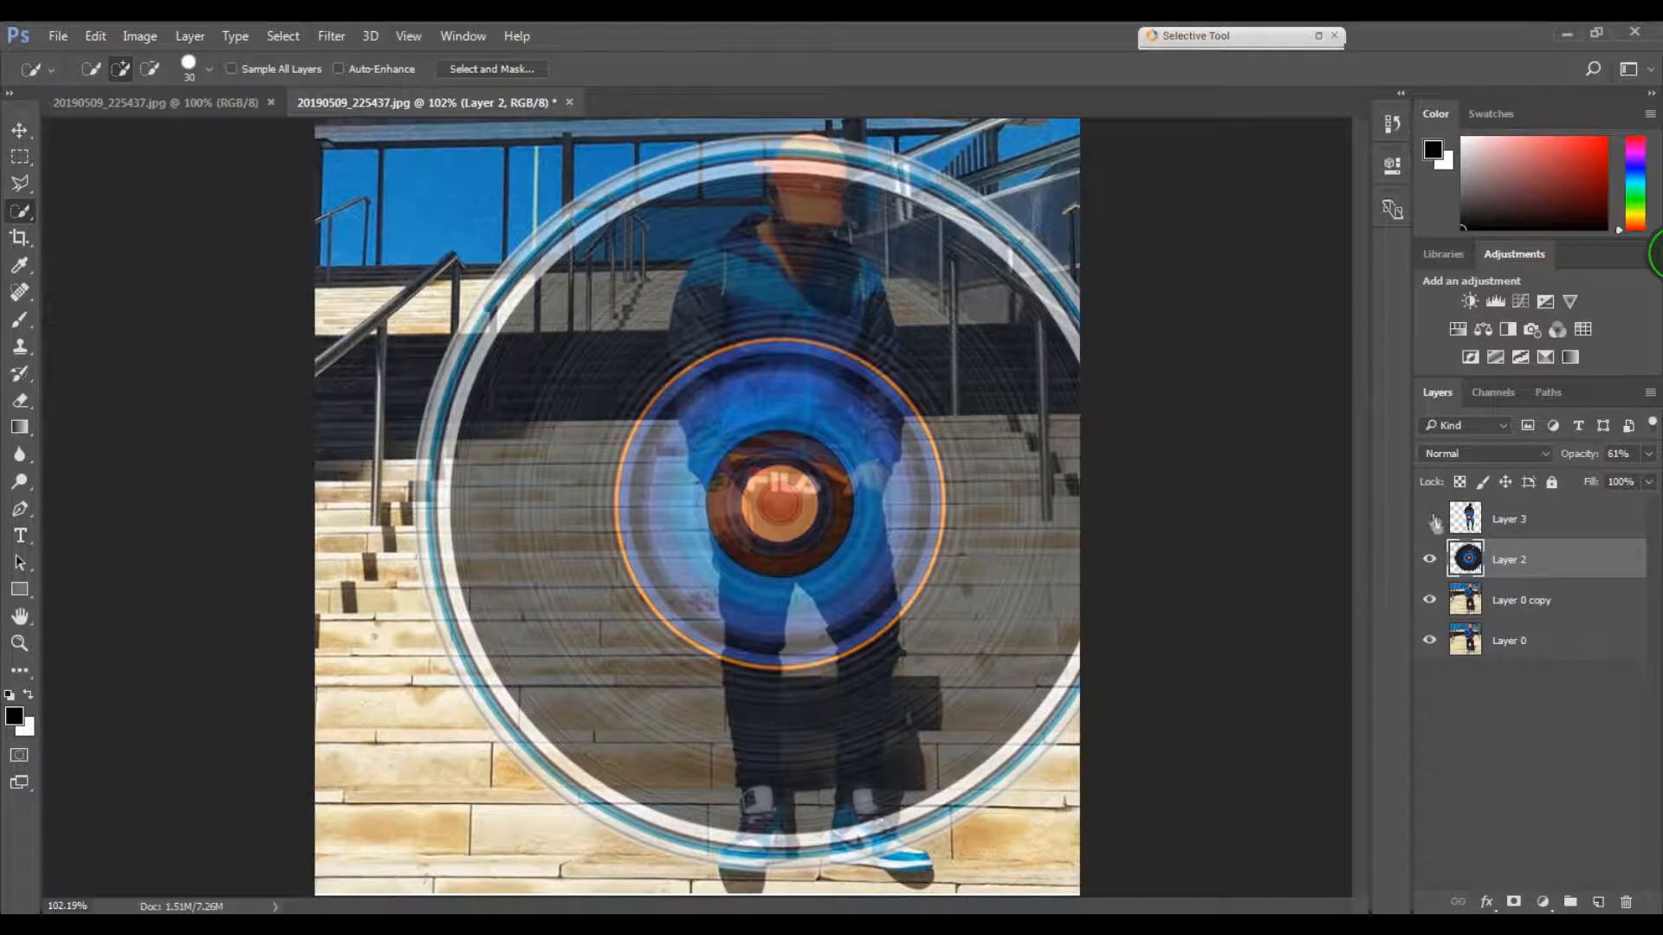
{"action": "left_click", "coordinate": [1430, 520]}
{"action": "left_click", "coordinate": [1430, 520]}
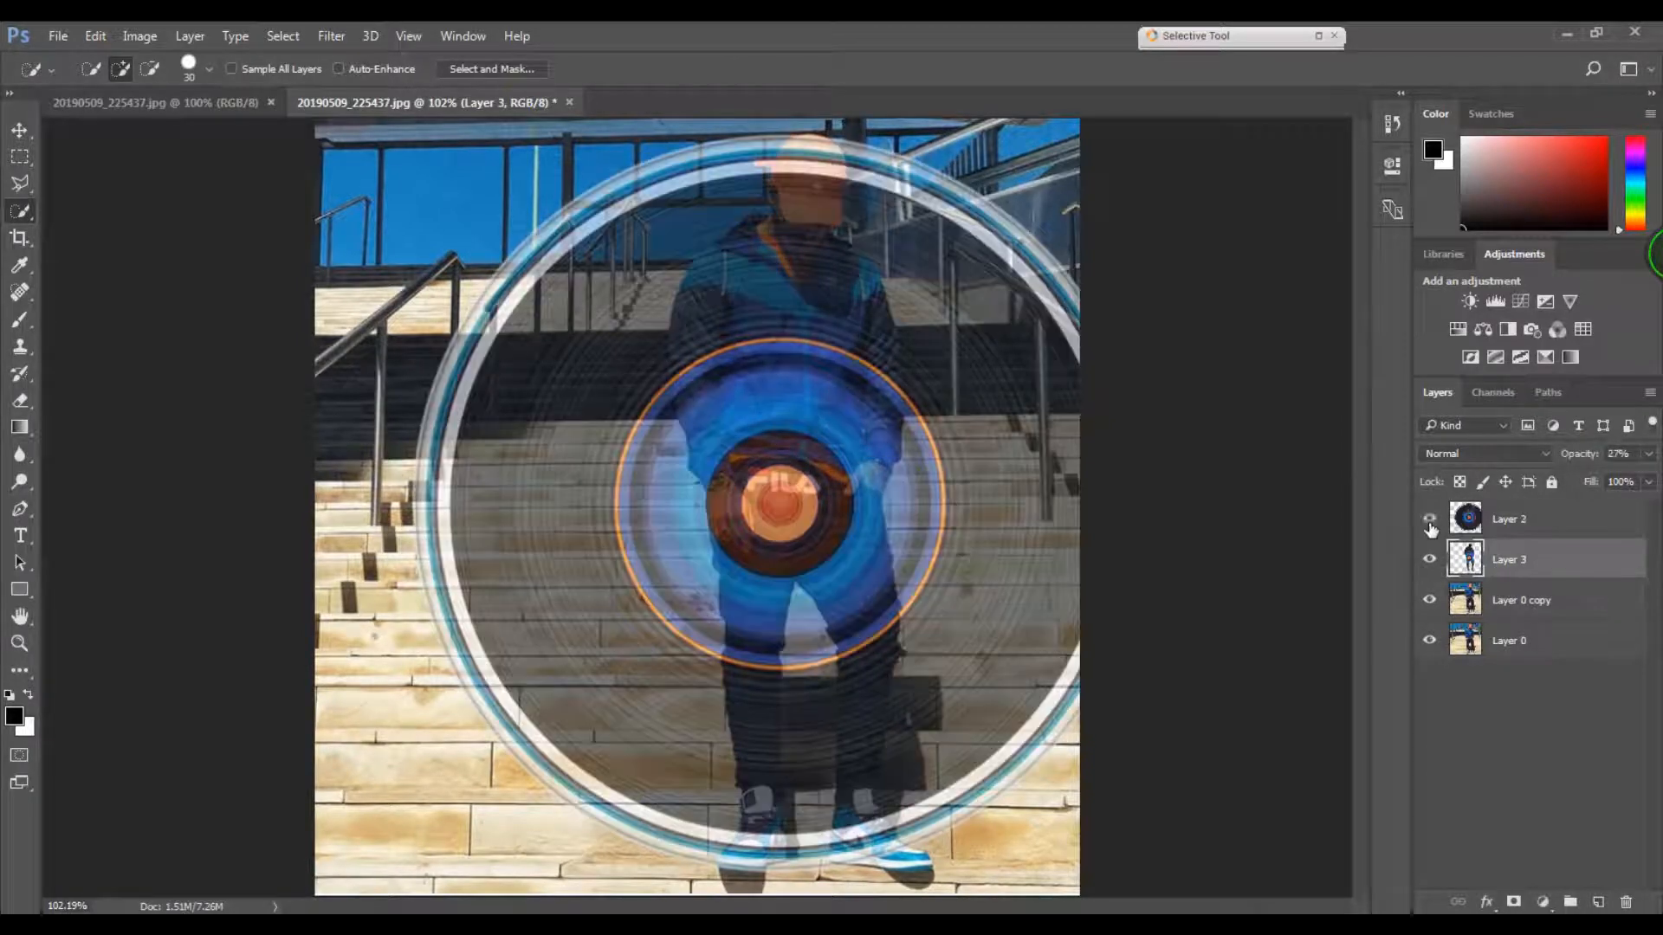
{"action": "left_click", "coordinate": [1430, 520]}
{"action": "left_click_drag", "start_coordinate": [1510, 521], "coordinate": [1512, 573]}
Step: Undo the cutout taken from the disc layer together with its layer reordering and opacity change
{"action": "key", "text": "ctrl+alt+z"}
{"action": "key", "text": "ctrl+alt+z"}
{"action": "key", "text": "ctrl+alt+z"}
{"action": "key", "text": "ctrl+alt+z"}
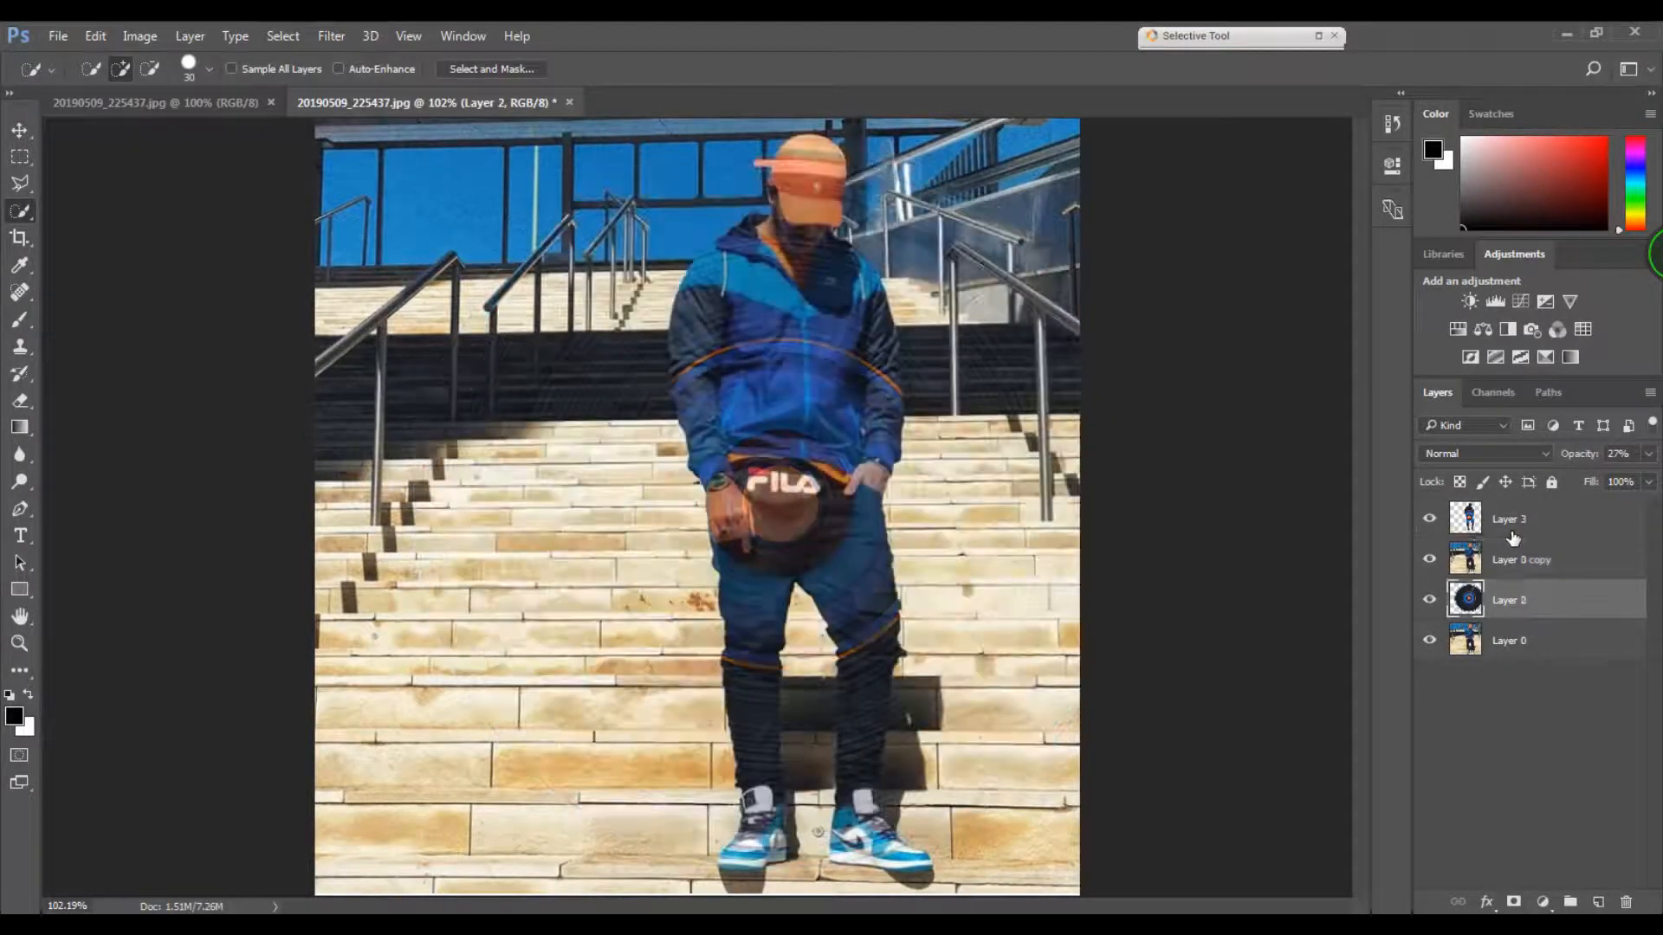
Step: Copy the selected man from Layer 0 copy to a new layer and place the disc layer directly beneath it
{"action": "left_click", "coordinate": [1512, 534]}
{"action": "right_click", "coordinate": [780, 309]}
{"action": "left_click", "coordinate": [856, 488]}
{"action": "left_click_drag", "start_coordinate": [1511, 601], "coordinate": [1423, 535]}
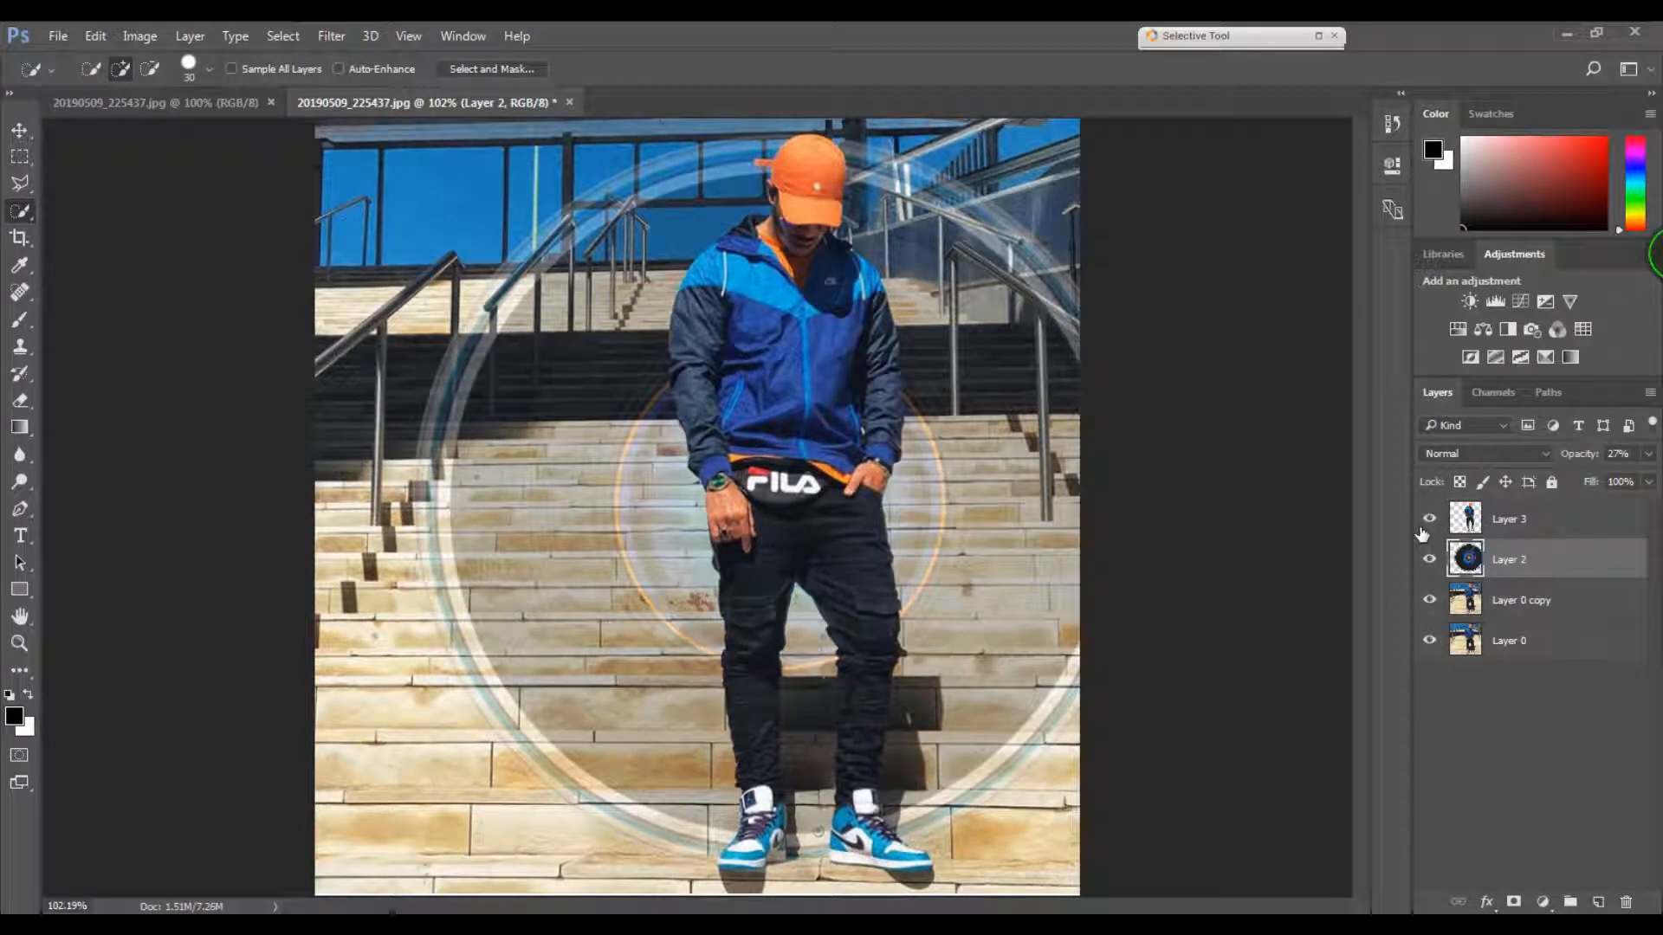
Step: Check the cutout by hiding and showing it, and set the disc layer's opacity to 100%
{"action": "left_click", "coordinate": [1430, 519]}
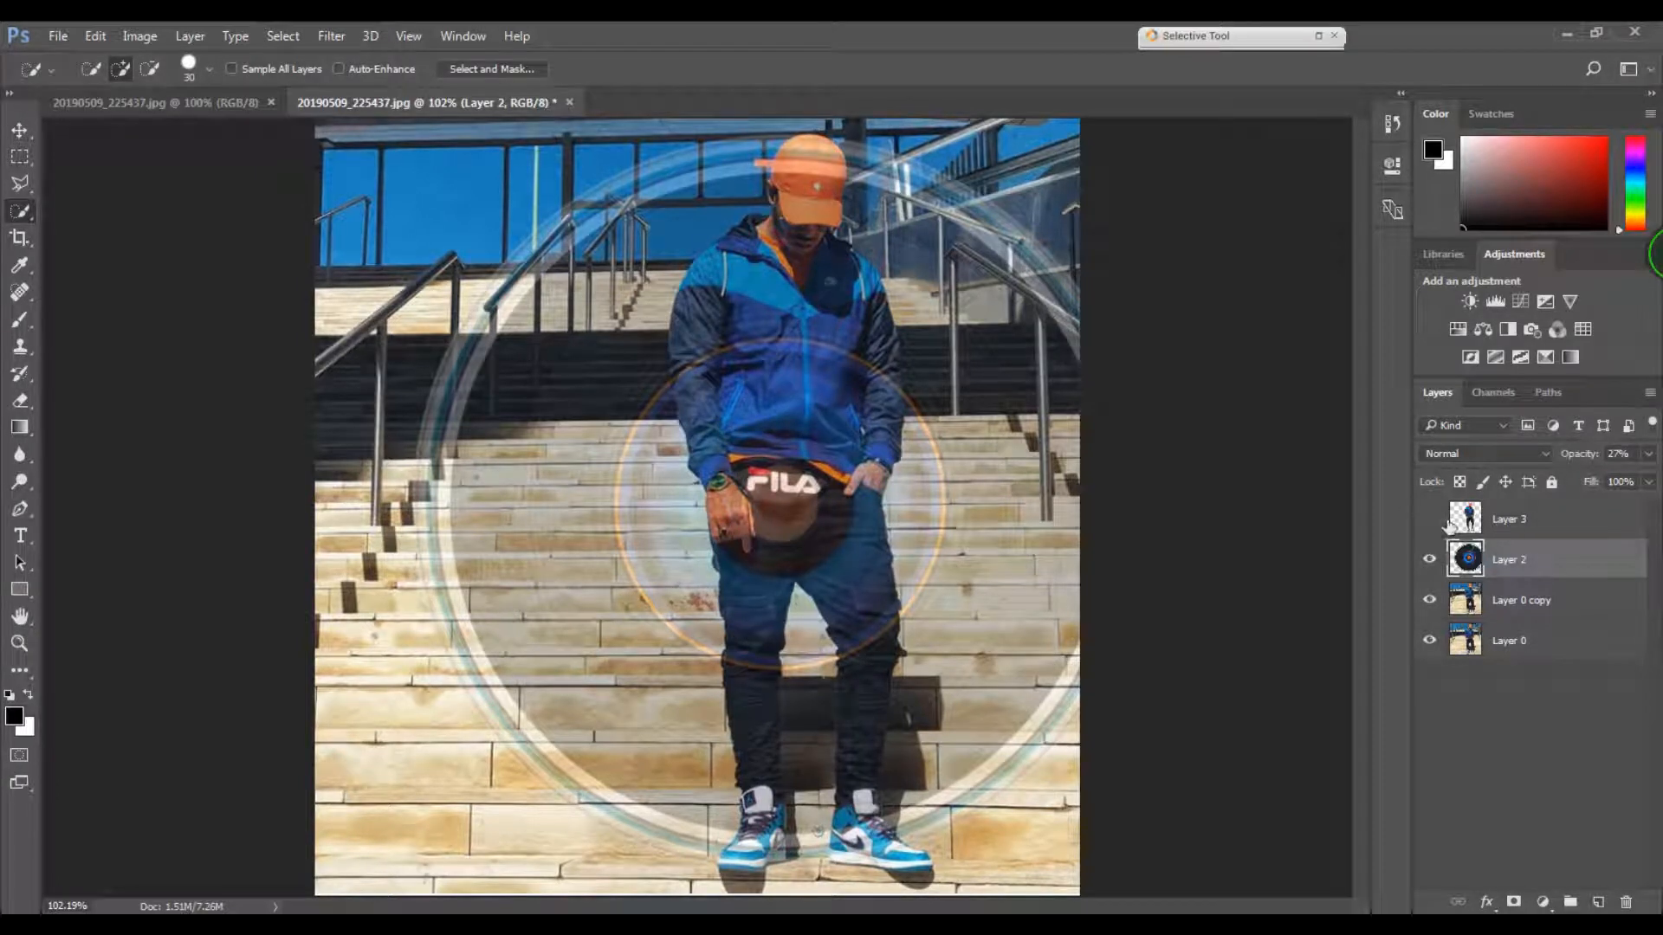
{"action": "left_click", "coordinate": [1429, 519]}
{"action": "left_click_drag", "start_coordinate": [1578, 453], "coordinate": [1659, 468]}
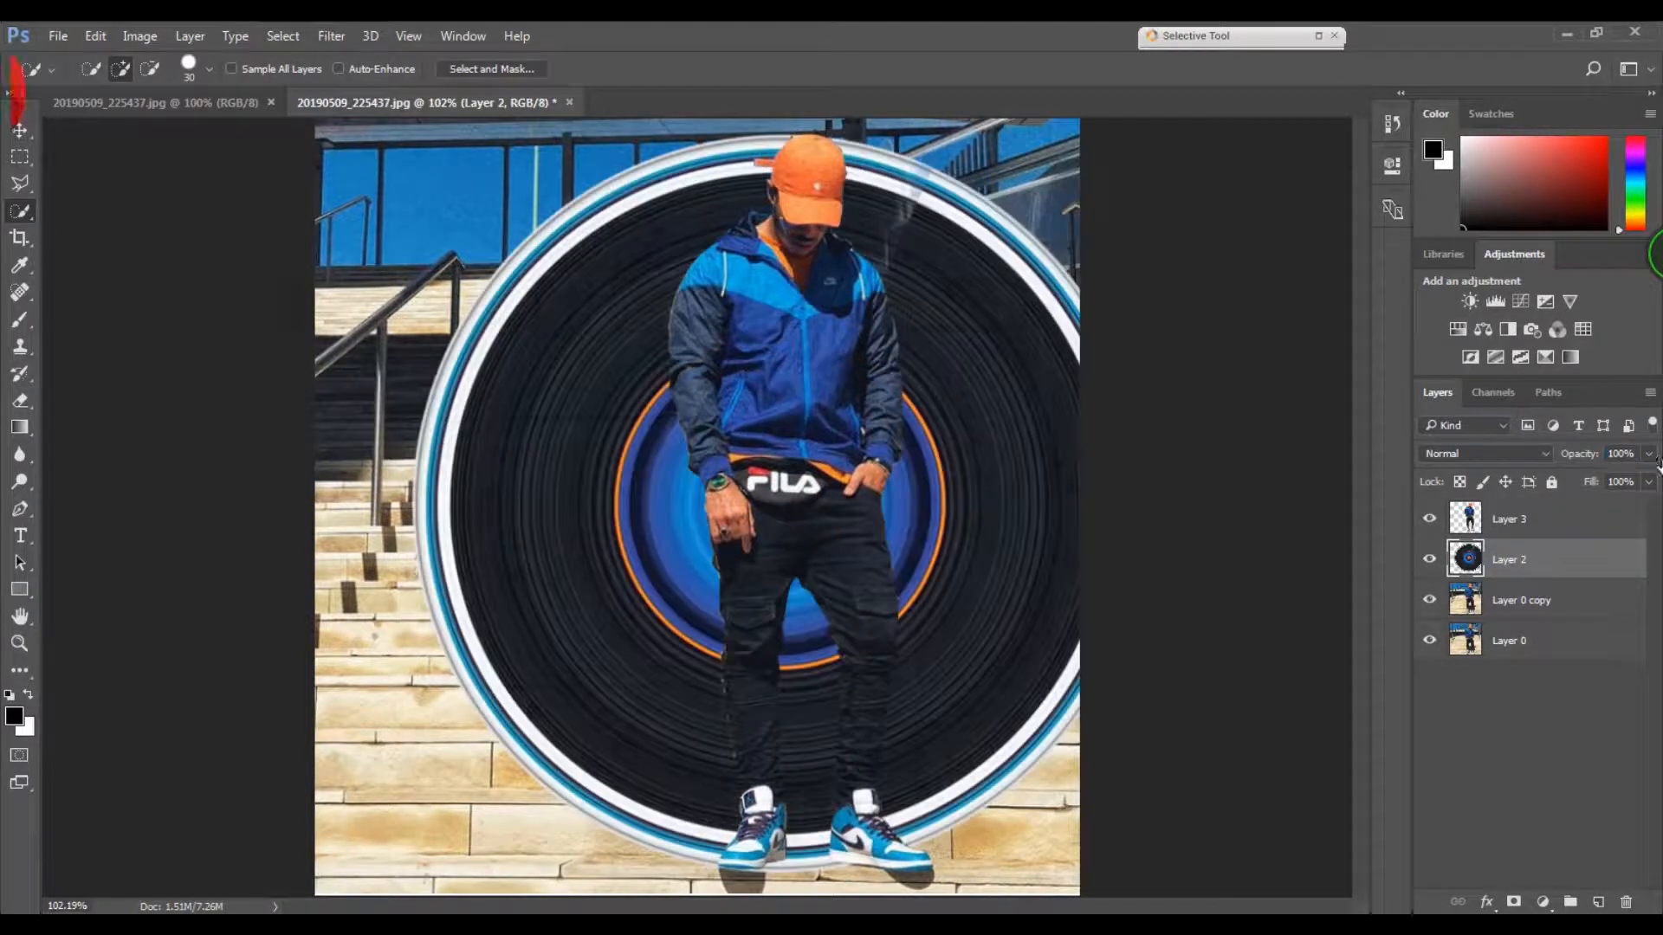
Step: Nudge the disc slightly upward behind the man and scale it down a little
{"action": "key", "text": "v"}
{"action": "key", "text": "Up"}
{"action": "key", "text": "Up"}
{"action": "key", "text": "Up"}
{"action": "key", "text": "Up"}
{"action": "key", "text": "Up"}
{"action": "key", "text": "Up"}
{"action": "key", "text": "Up"}
{"action": "key", "text": "Up"}
{"action": "key", "text": "Up"}
{"action": "key", "text": "Up"}
{"action": "key", "text": "Up"}
{"action": "key", "text": "Up"}
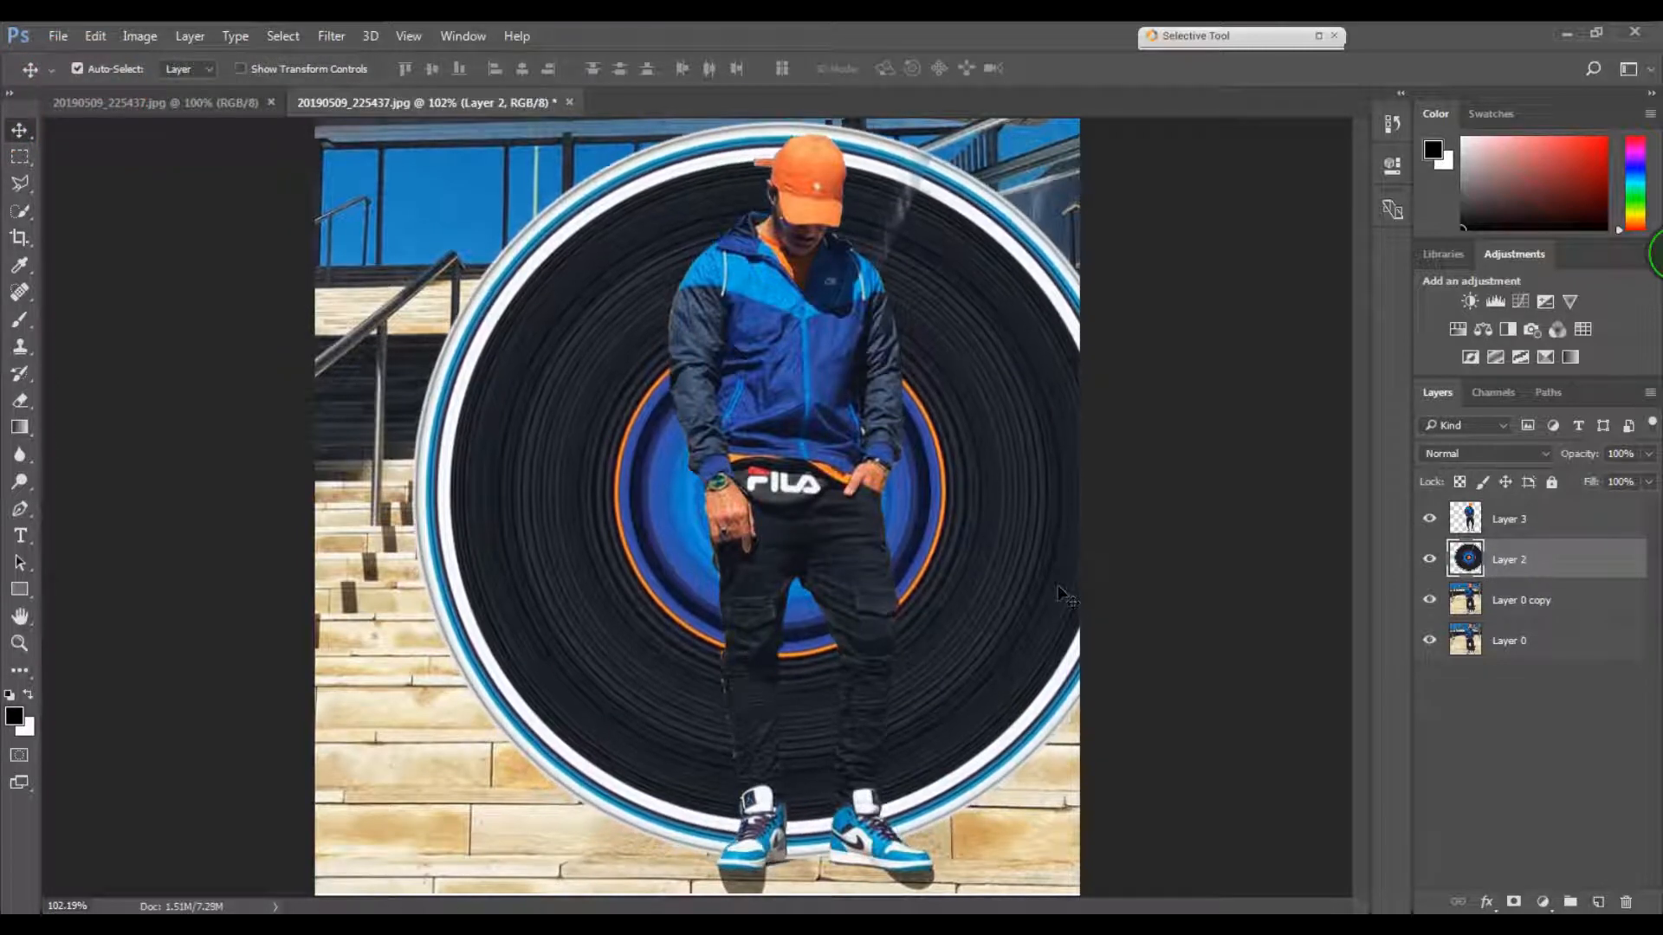
{"action": "key", "text": "ctrl+t"}
{"action": "left_click_drag", "start_coordinate": [414, 862], "coordinate": [418, 854]}
{"action": "key", "text": "Return"}
Step: Duplicate the disc layer and delete the original Layer 2
{"action": "key", "text": "ctrl+j"}
{"action": "left_click_drag", "start_coordinate": [589, 746], "coordinate": [590, 752]}
{"action": "key", "text": "ctrl+t"}
{"action": "left_click_drag", "start_coordinate": [583, 749], "coordinate": [583, 762]}
{"action": "left_click", "coordinate": [886, 69]}
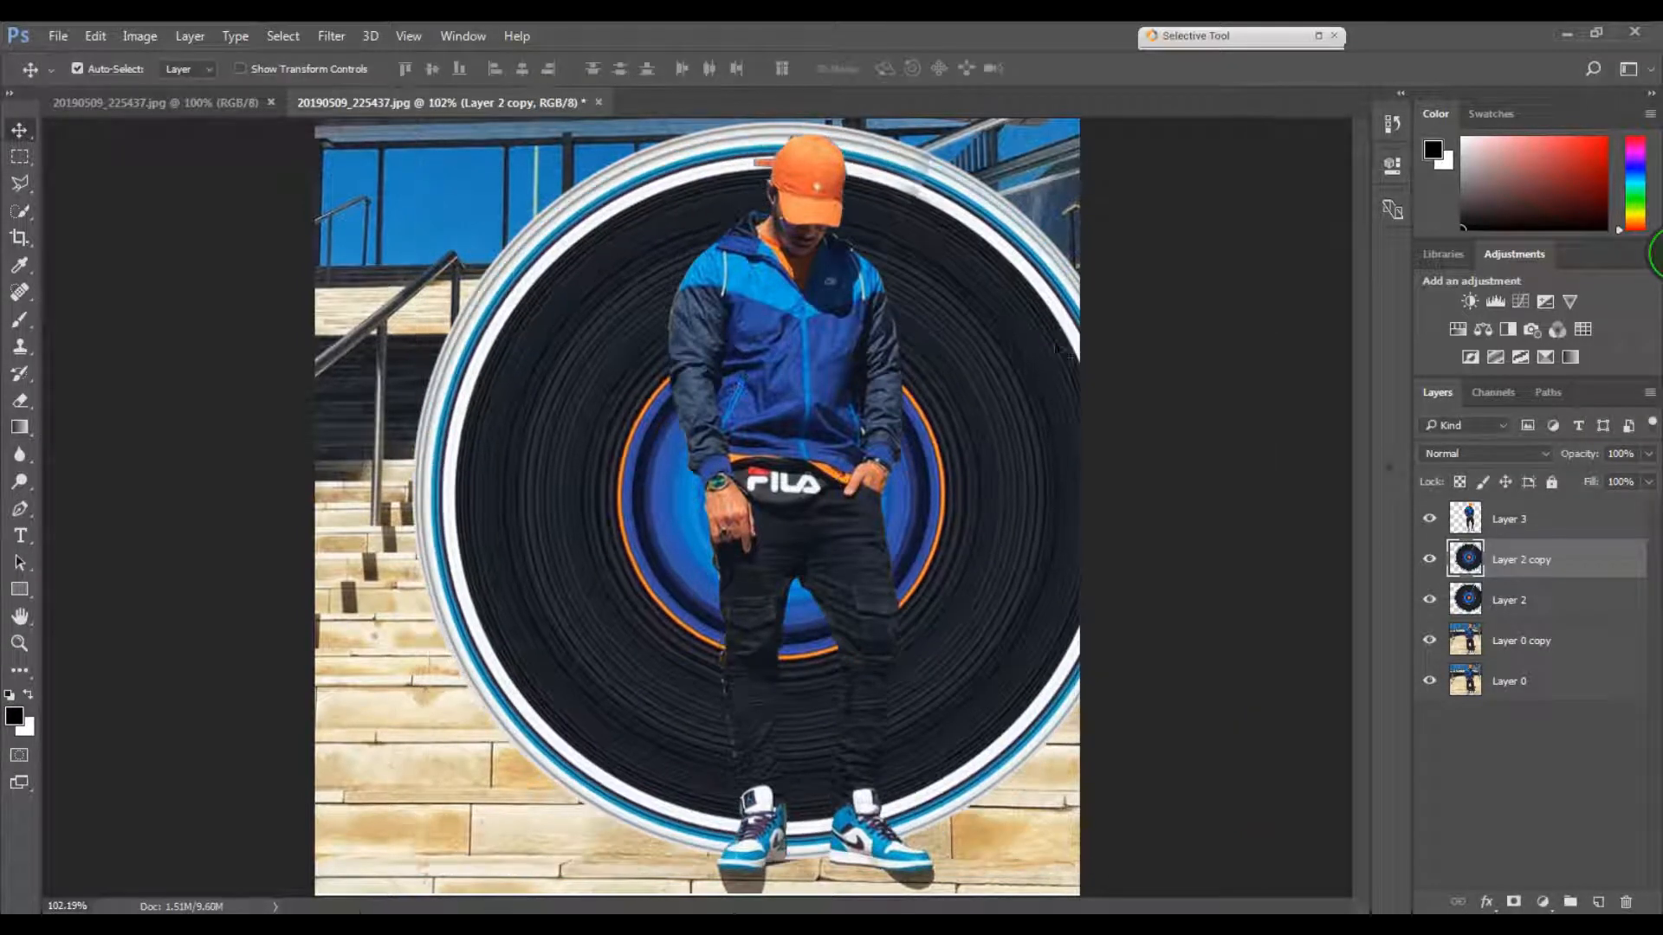
{"action": "left_click", "coordinate": [1480, 600]}
{"action": "key", "text": "Delete"}
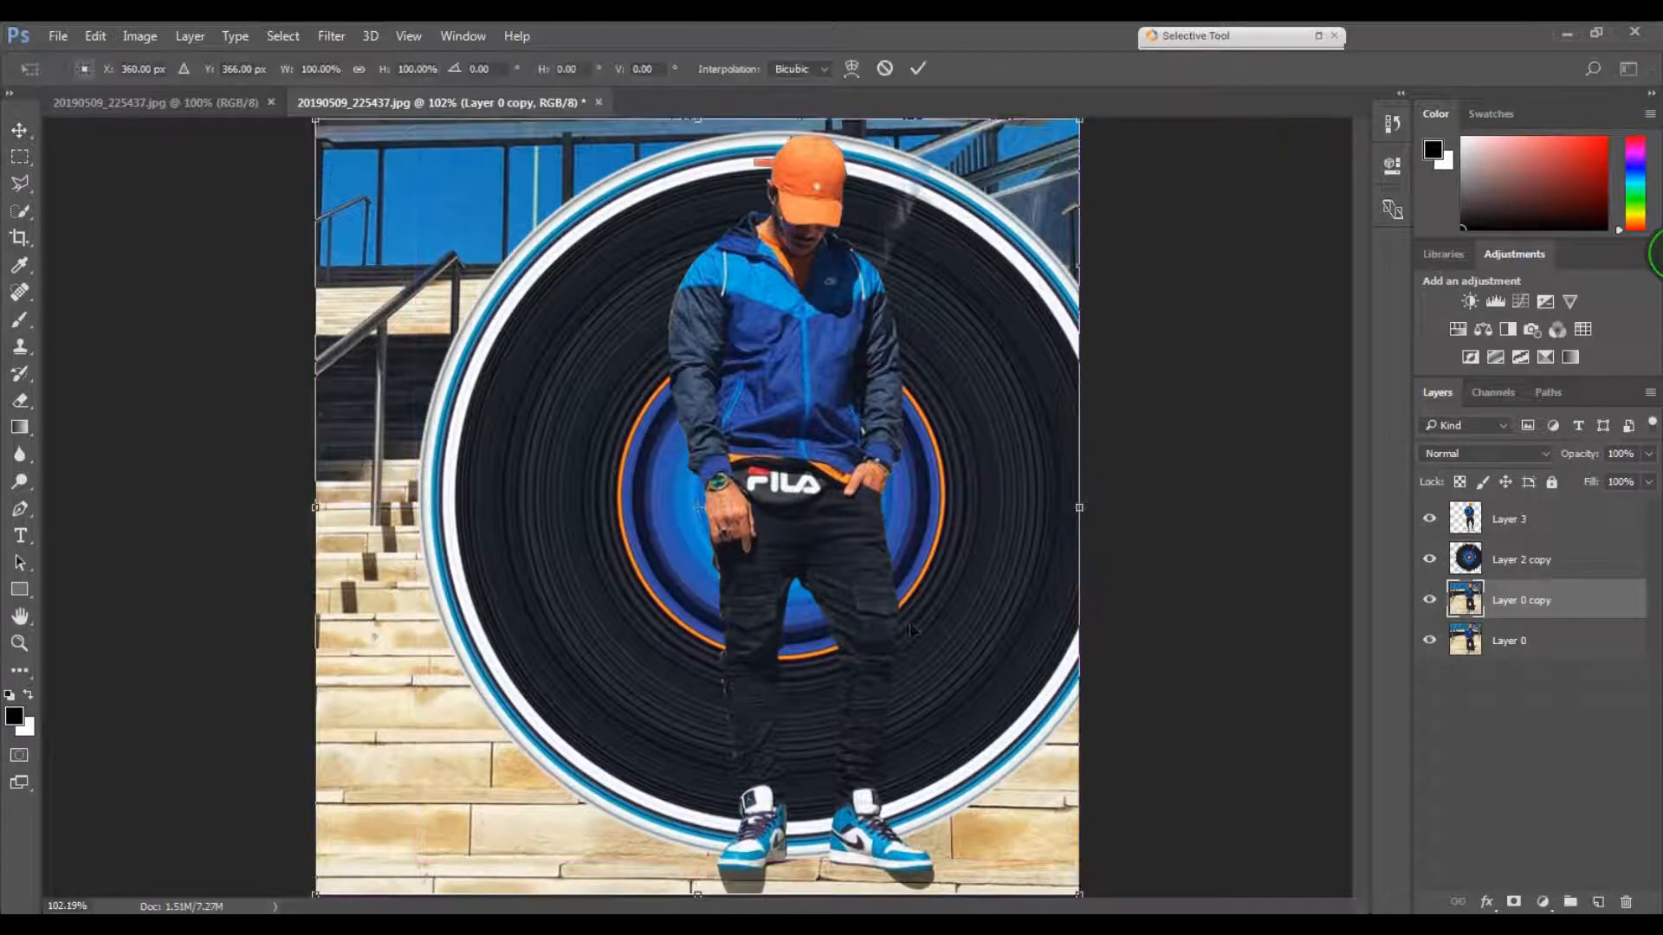
Step: Fine-tune the duplicated disc's size to be slightly smaller and shift it a little to the right behind the man
{"action": "left_click", "coordinate": [1521, 559]}
{"action": "key", "text": "ctrl+t"}
{"action": "left_click_drag", "start_coordinate": [417, 860], "coordinate": [425, 854]}
{"action": "left_click_drag", "start_coordinate": [547, 777], "coordinate": [555, 778]}
{"action": "key", "text": "Return"}
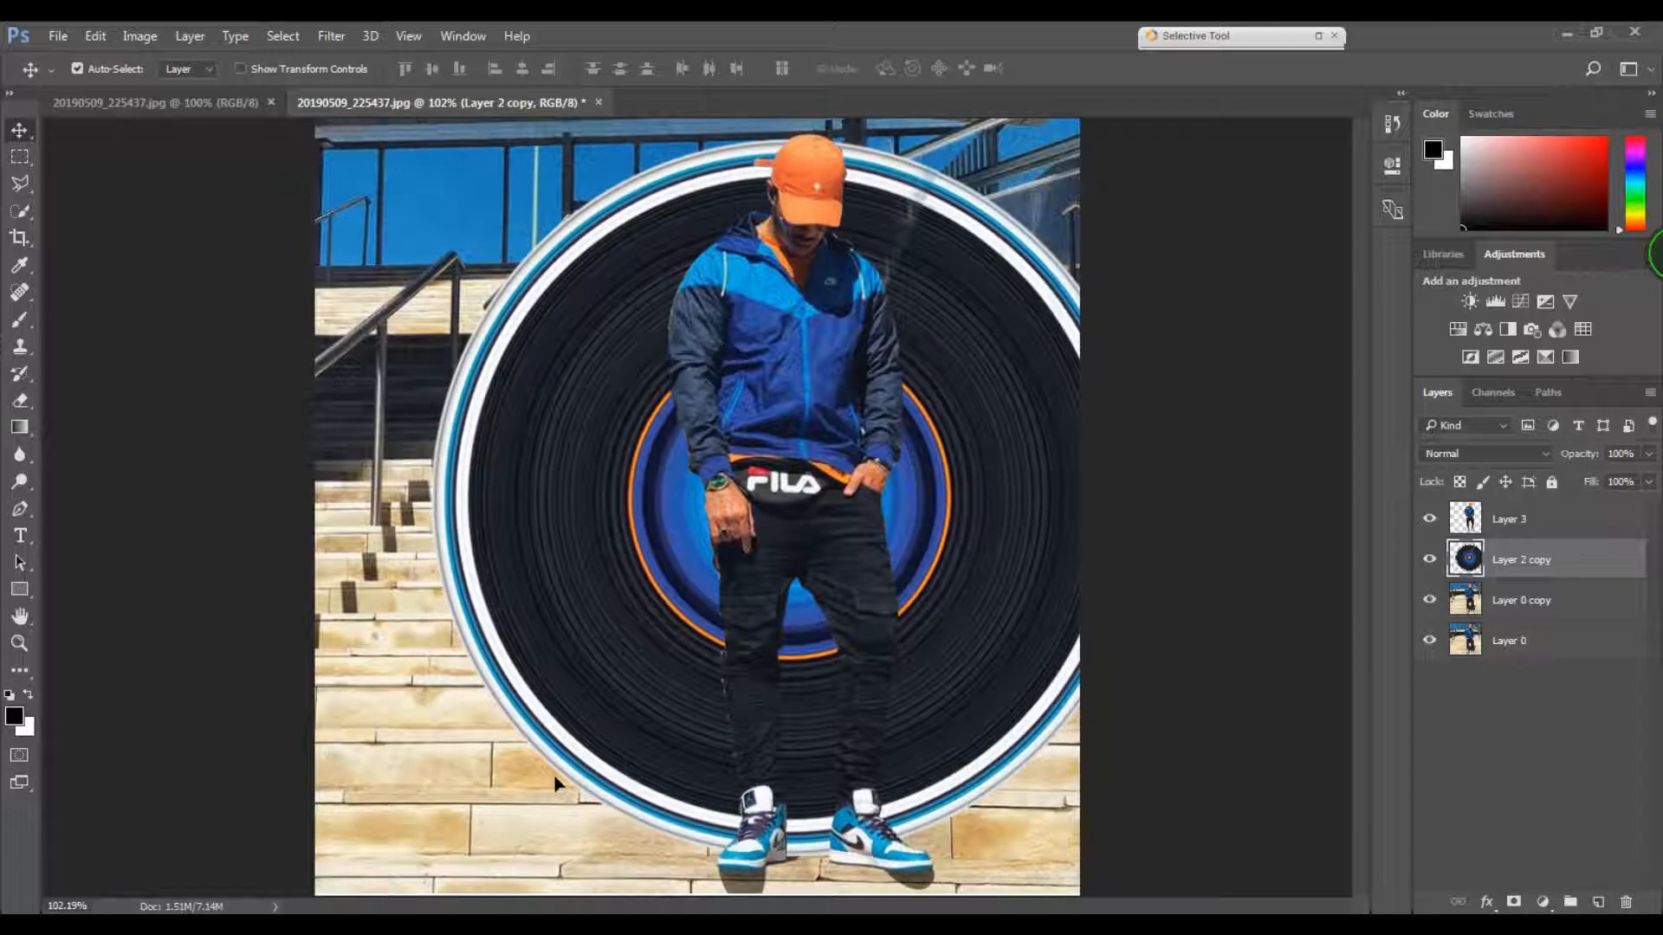
{"action": "key", "text": "ctrl+t"}
{"action": "left_click_drag", "start_coordinate": [429, 856], "coordinate": [425, 858]}
{"action": "key", "text": "Return"}
{"action": "left_click", "coordinate": [427, 858]}
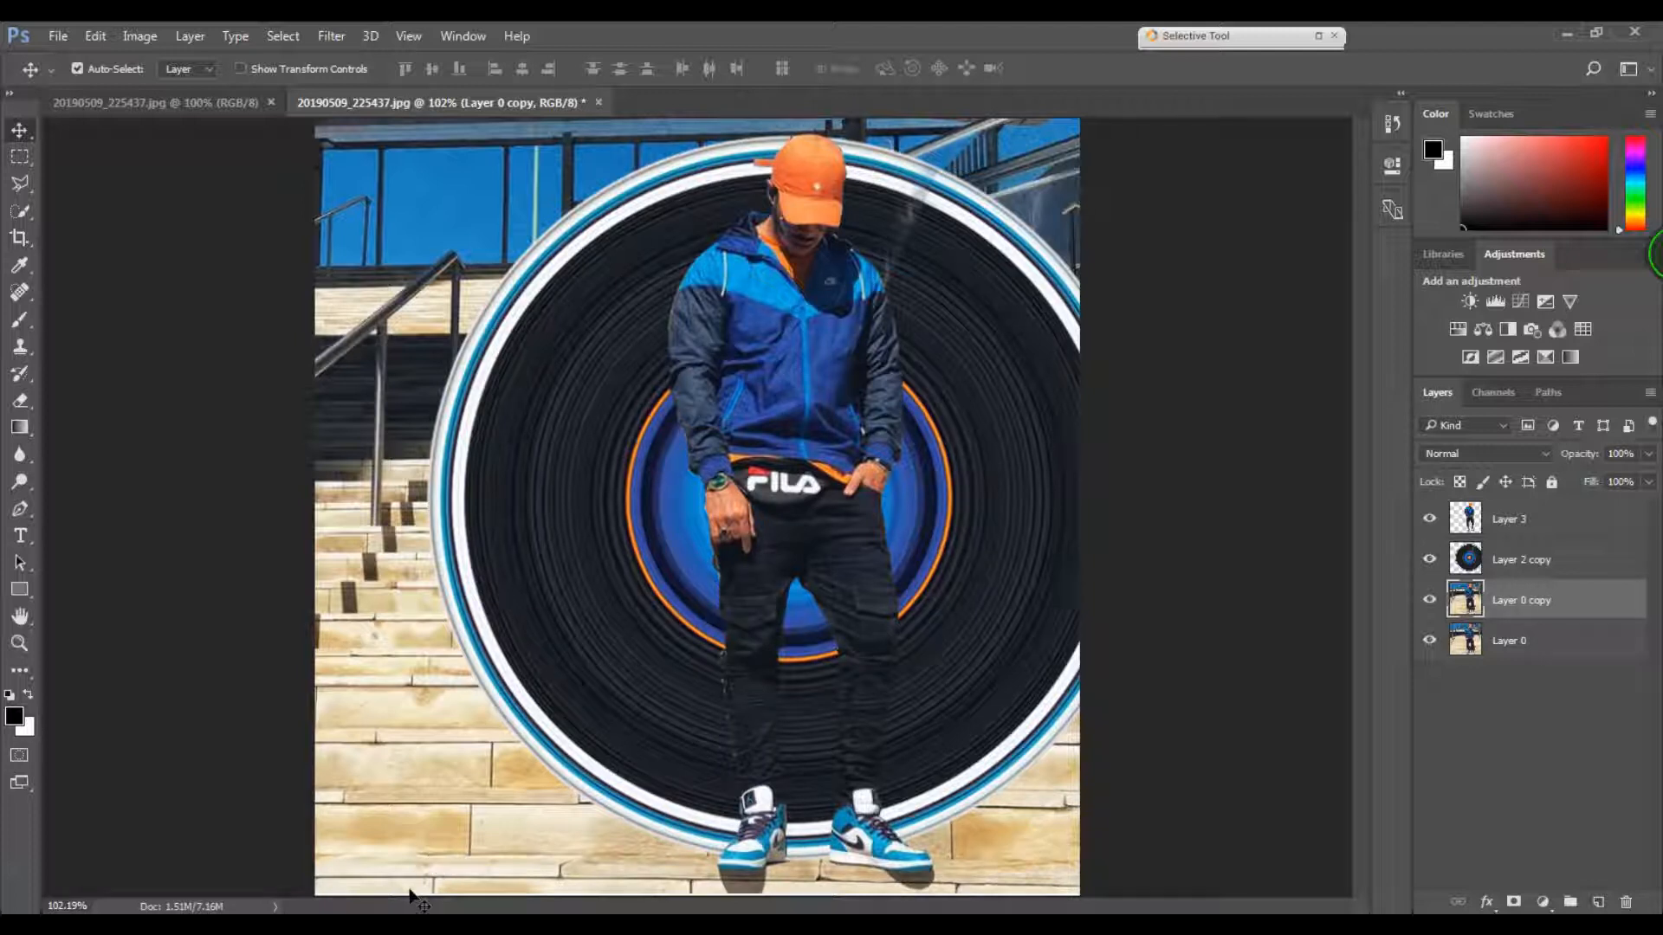
Step: Outline the disc's right half with the Polygonal Lasso along the man's body, delete it from Layer 2 copy, and deselect
{"action": "left_click", "coordinate": [1548, 564]}
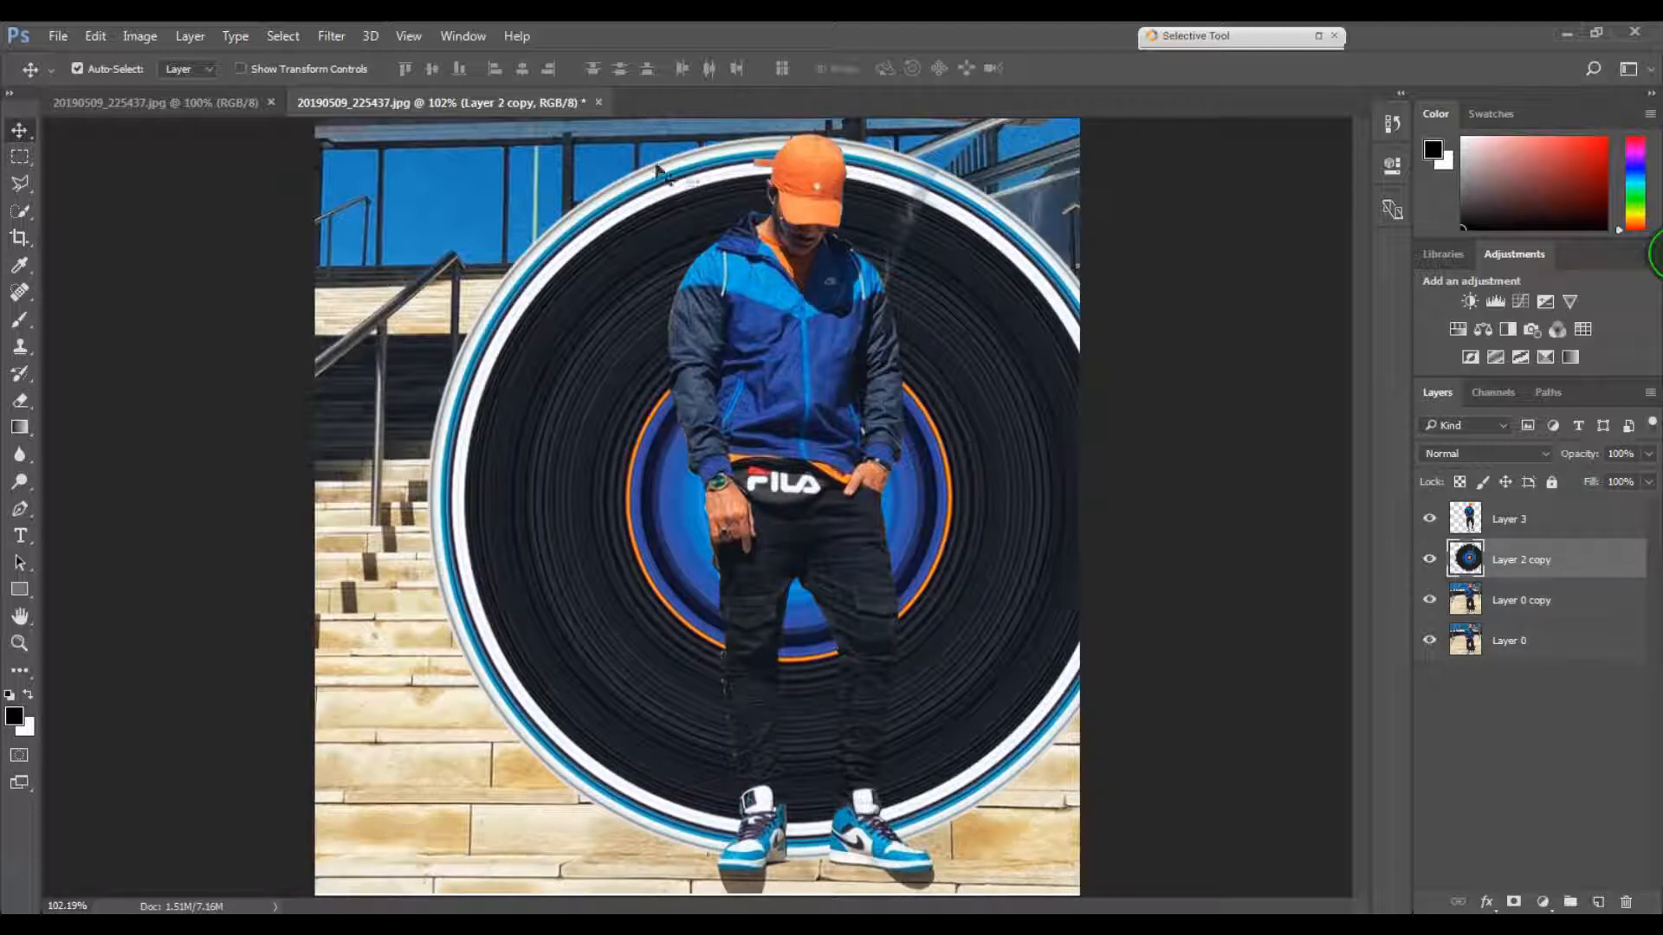
{"action": "left_click", "coordinate": [25, 183]}
{"action": "right_click", "coordinate": [22, 185]}
{"action": "left_click", "coordinate": [112, 205]}
{"action": "left_click", "coordinate": [805, 428]}
{"action": "left_click", "coordinate": [853, 604]}
{"action": "left_click", "coordinate": [864, 893]}
{"action": "left_click", "coordinate": [1248, 744]}
{"action": "left_click", "coordinate": [1210, 222]}
{"action": "left_click", "coordinate": [1074, 173]}
{"action": "left_click", "coordinate": [827, 127]}
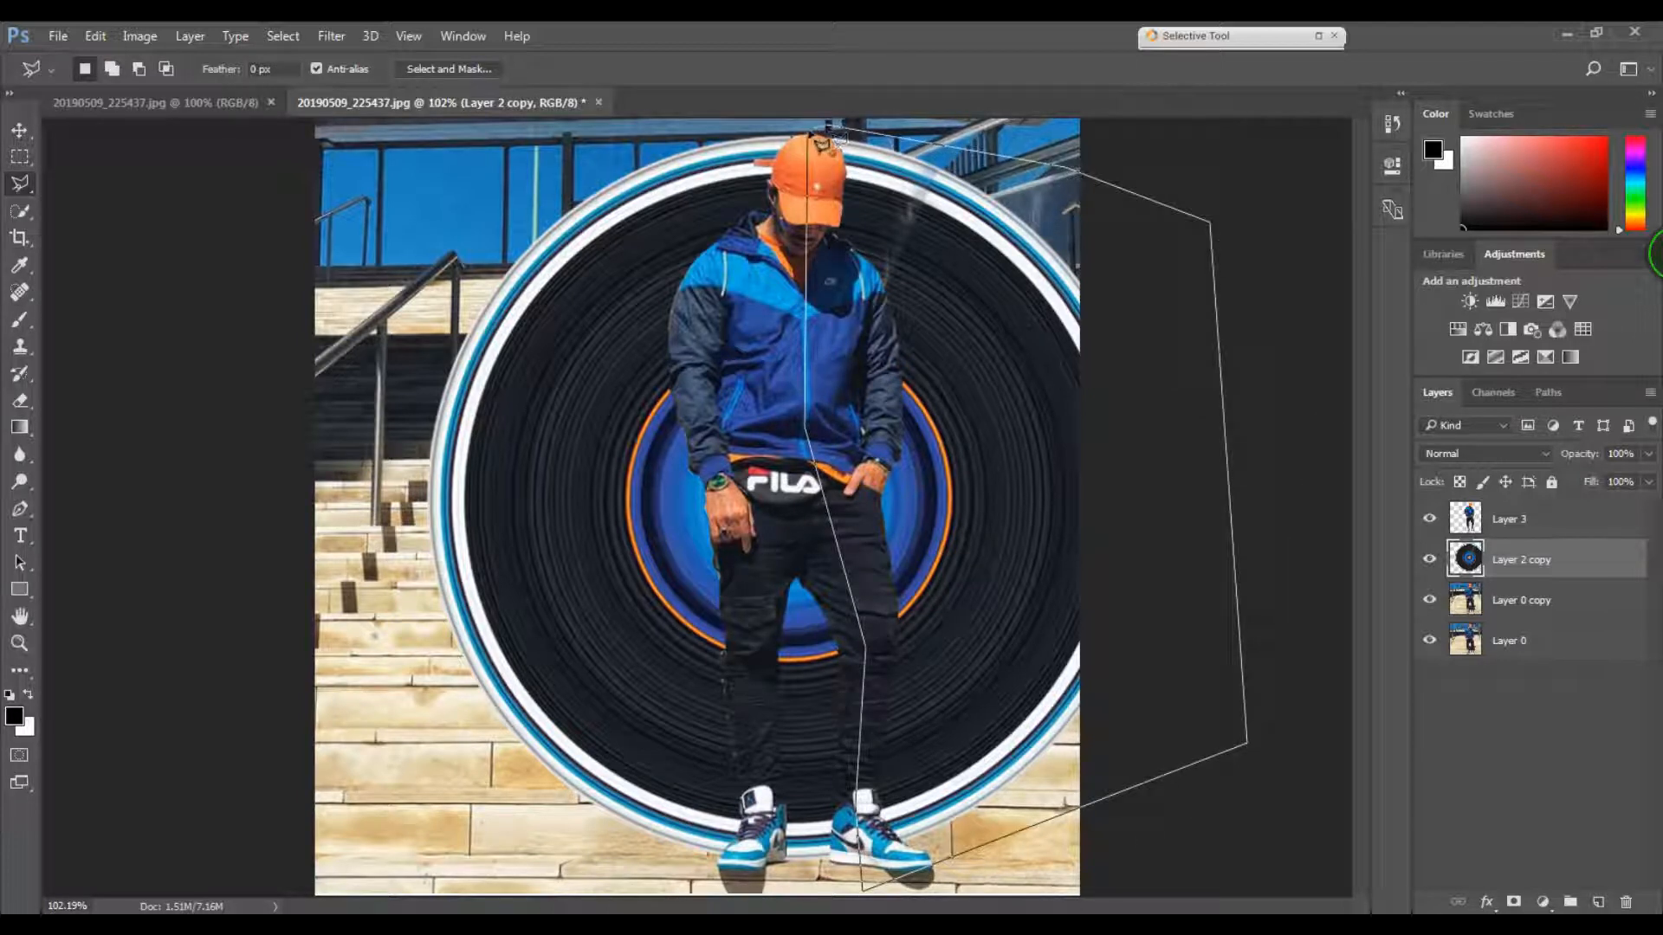
{"action": "left_click", "coordinate": [835, 136]}
{"action": "key", "text": "Delete"}
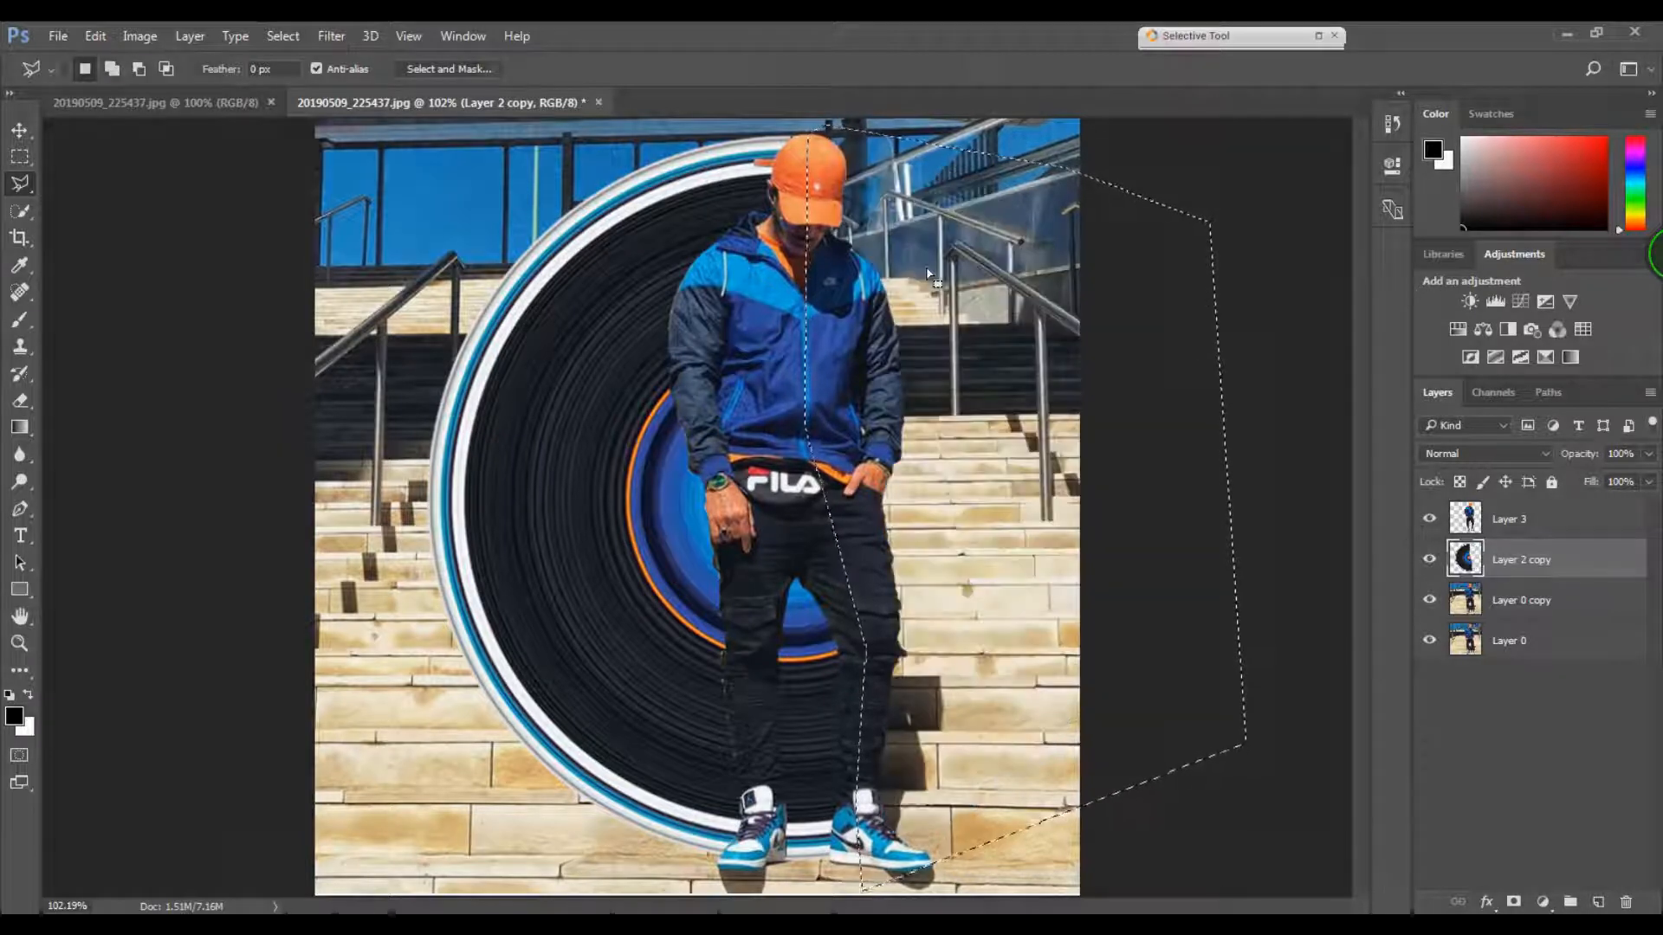
{"action": "key", "text": "v"}
{"action": "key", "text": "ctrl+d"}
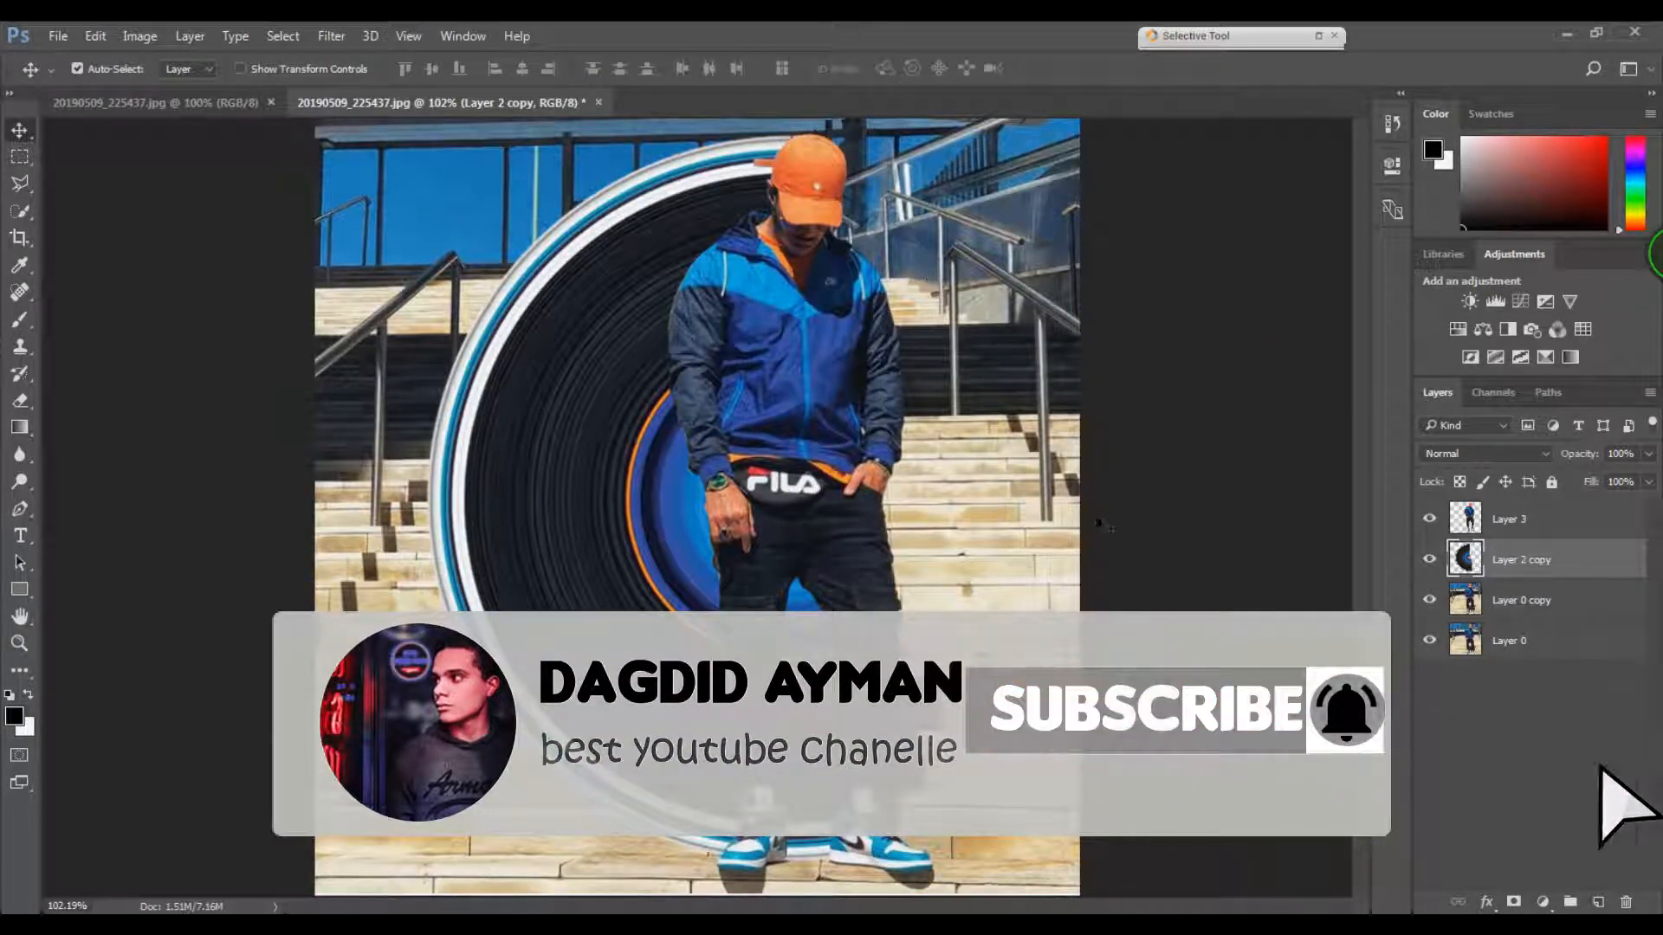
Step: Duplicate the man's cutout layer and turn the copy into a black silhouette with Hue/Saturation by lowering Lightness fully
{"action": "left_click", "coordinate": [1533, 522]}
{"action": "key", "text": "ctrl+j"}
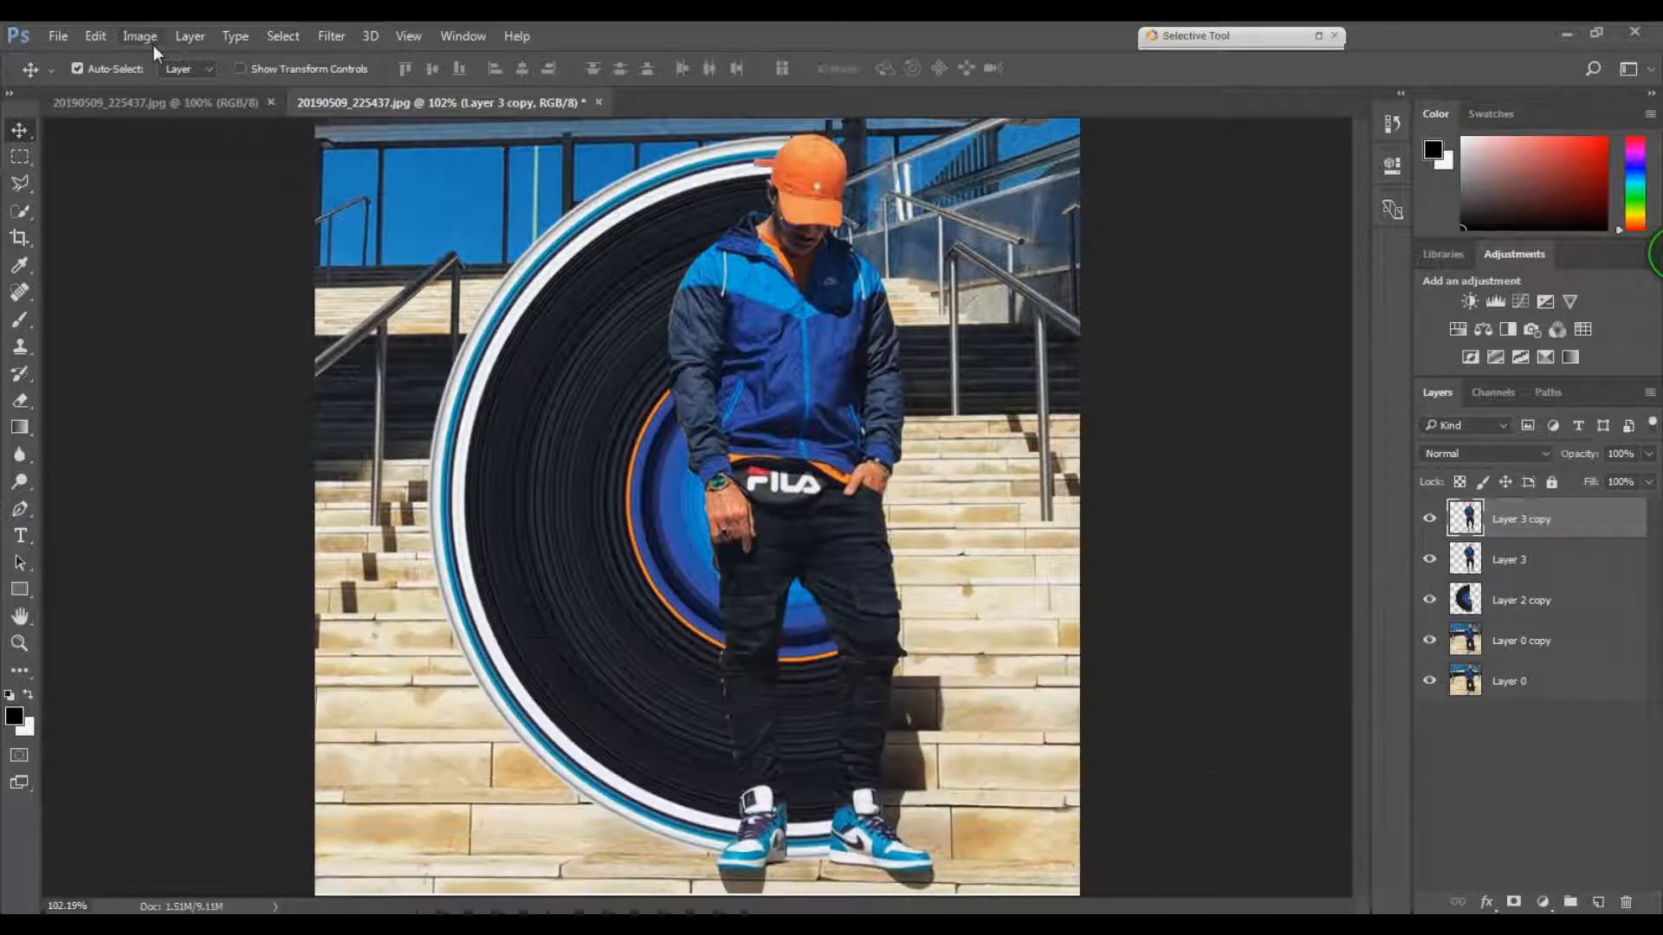
{"action": "left_click", "coordinate": [149, 38]}
{"action": "mouse_move", "coordinate": [176, 94]}
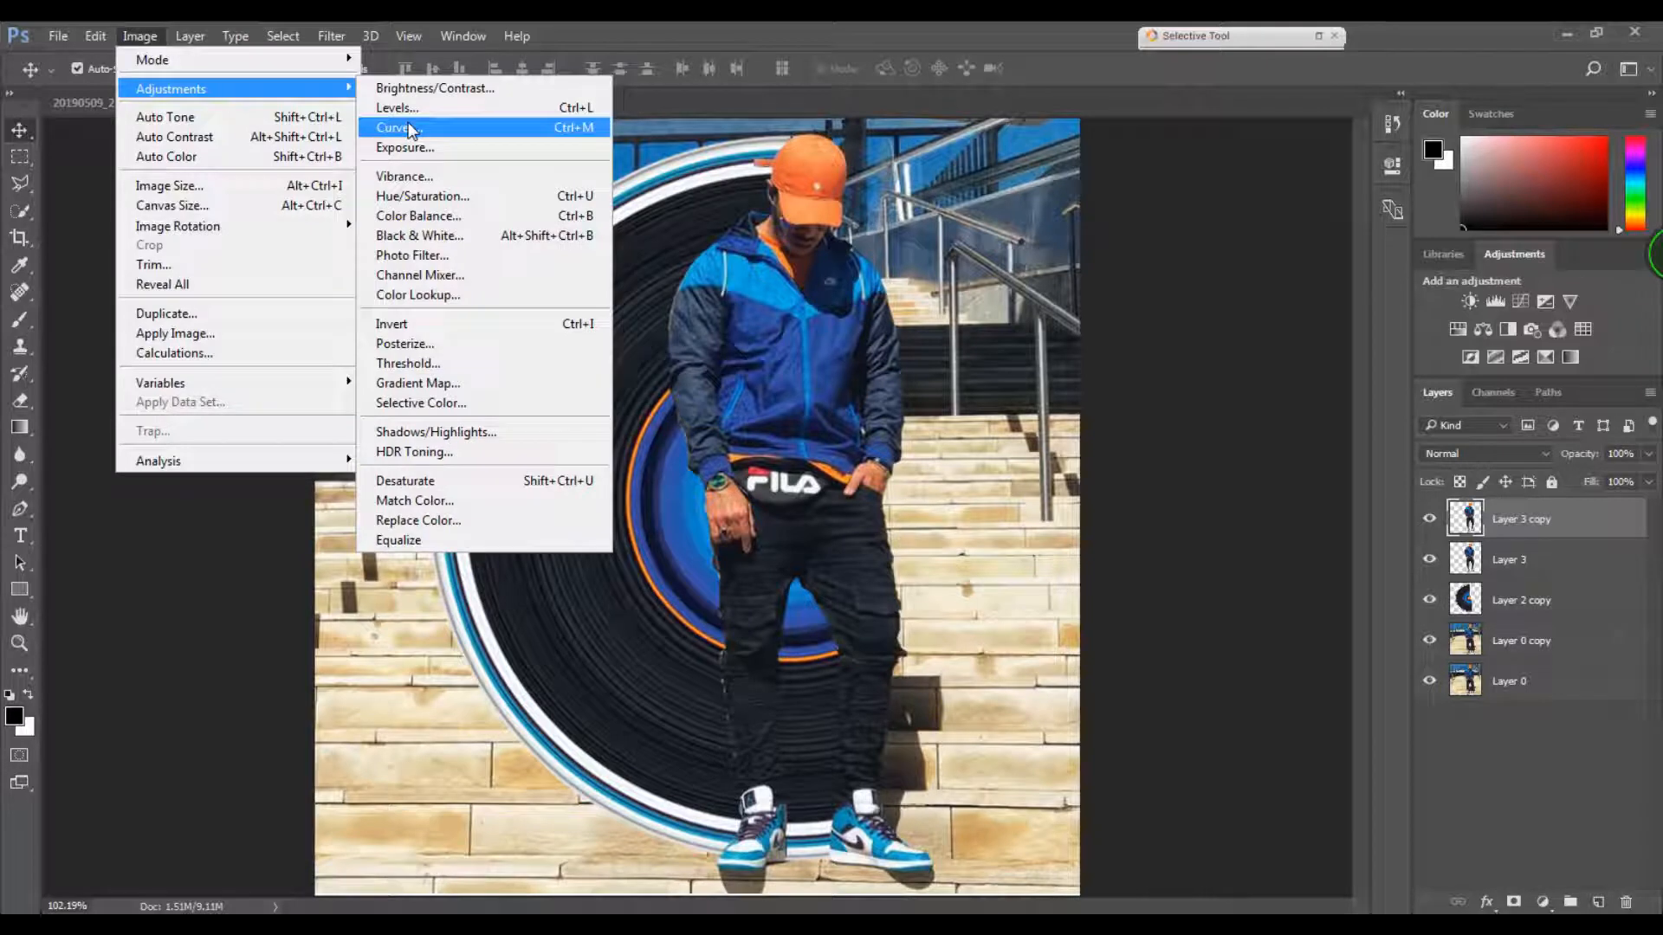
{"action": "left_click", "coordinate": [424, 196]}
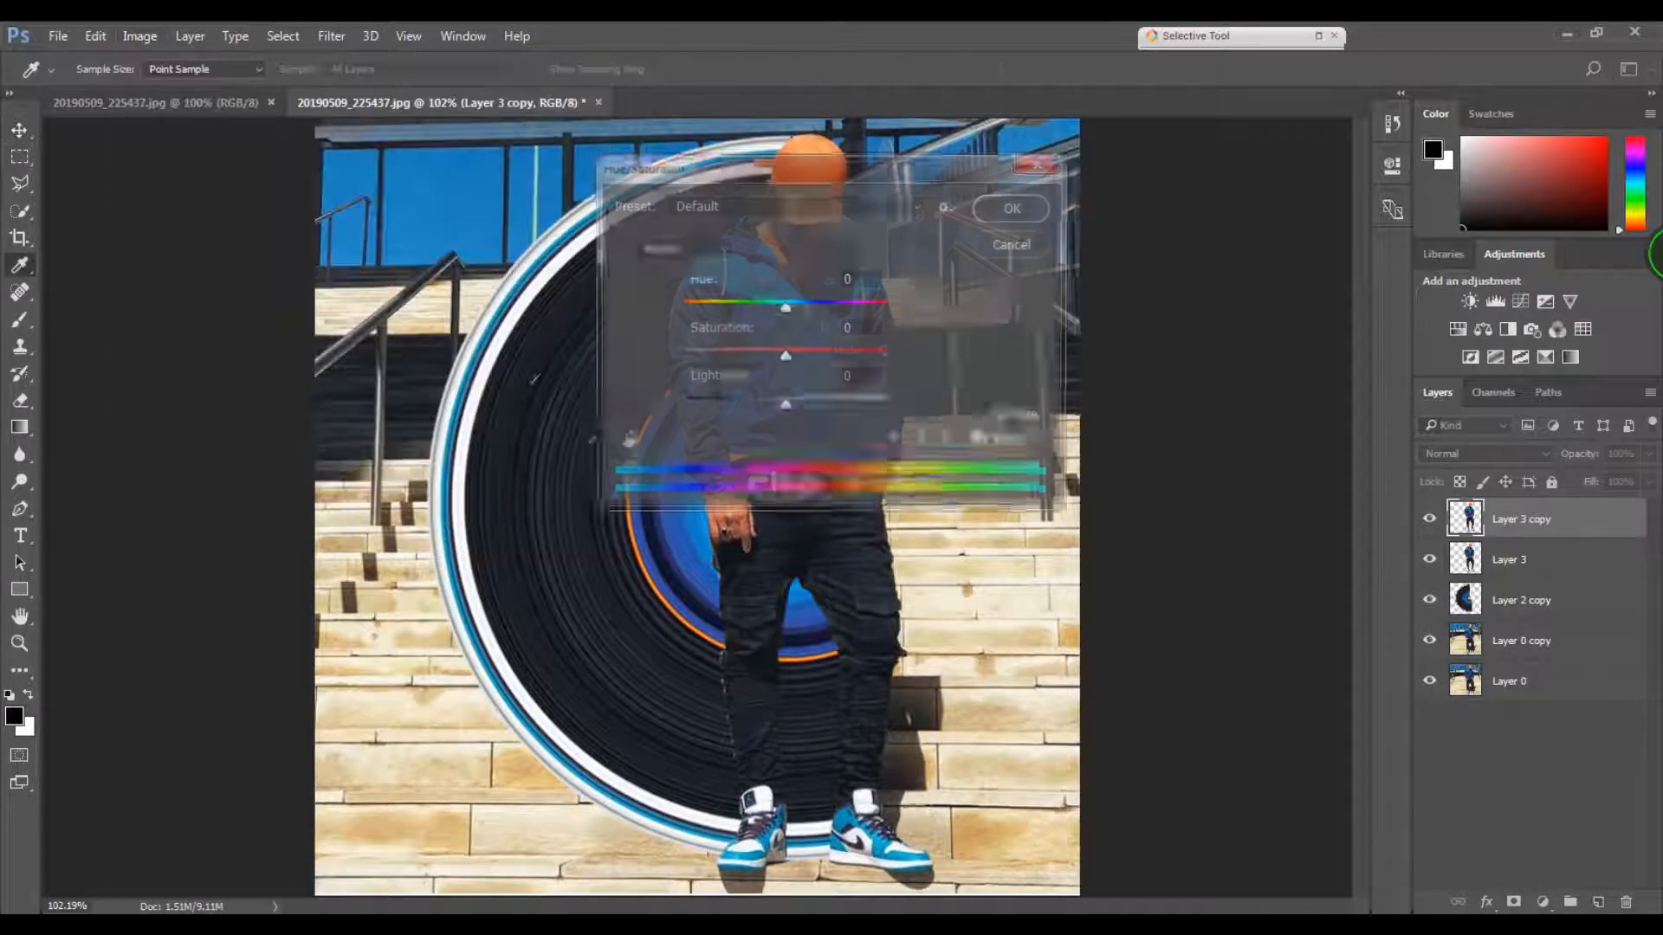
{"action": "left_click_drag", "start_coordinate": [785, 401], "coordinate": [624, 401]}
{"action": "left_click", "coordinate": [1022, 206]}
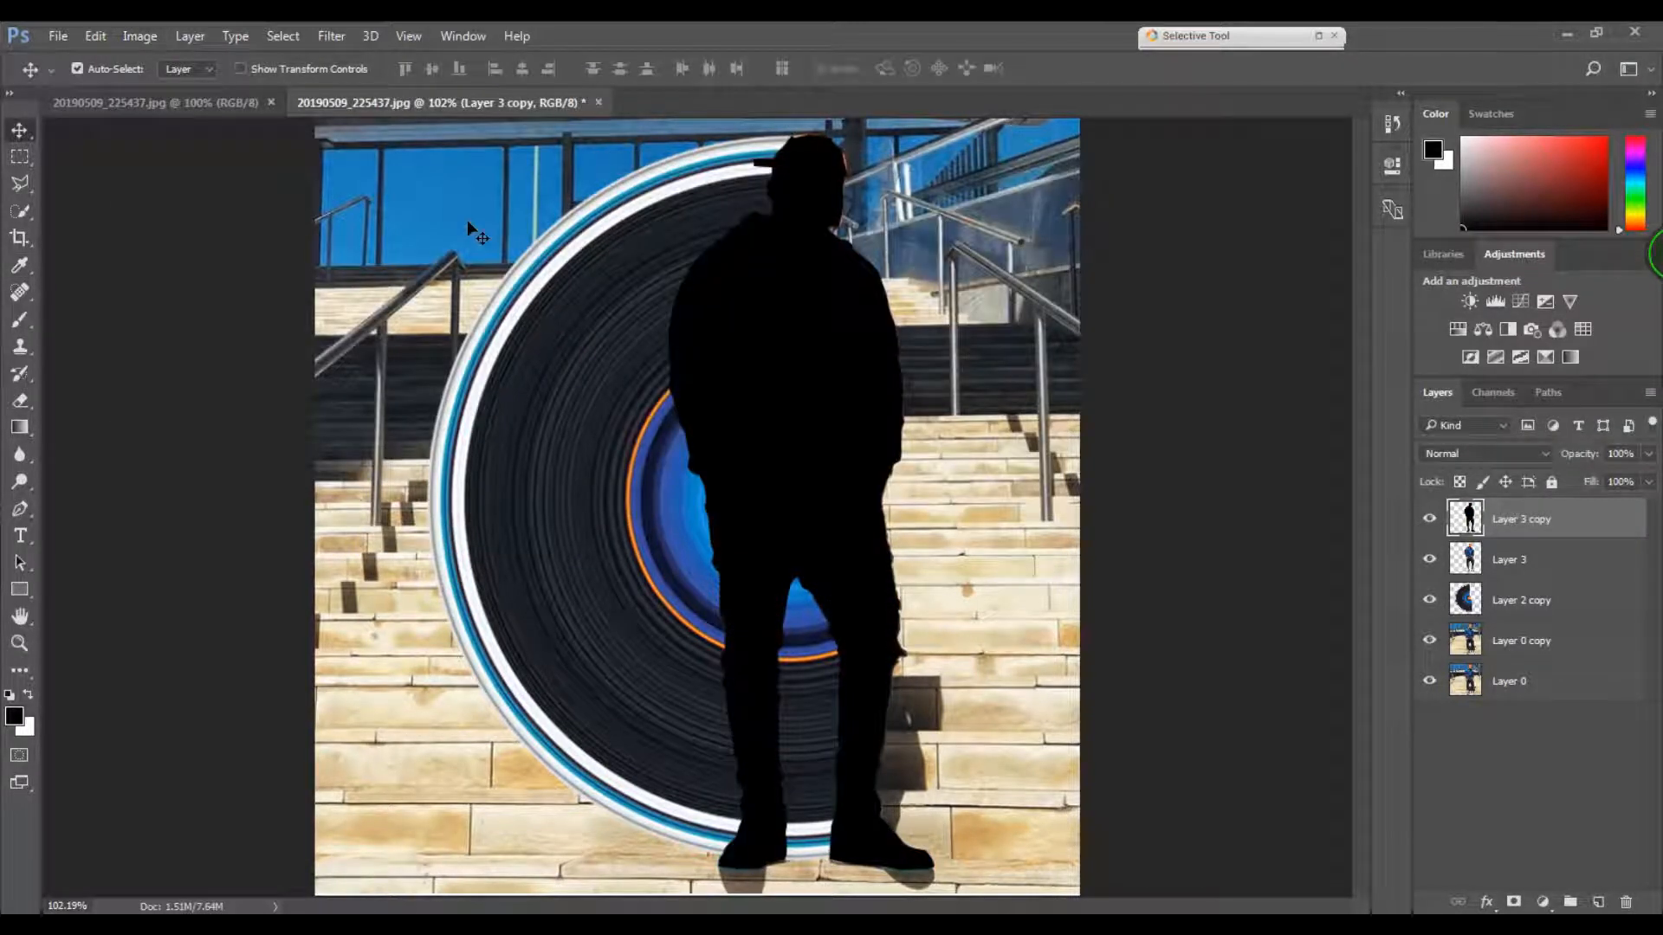
Step: Apply a Gaussian Blur with a radius of 5 pixels to the black silhouette
{"action": "left_click", "coordinate": [331, 35]}
{"action": "mouse_move", "coordinate": [537, 265]}
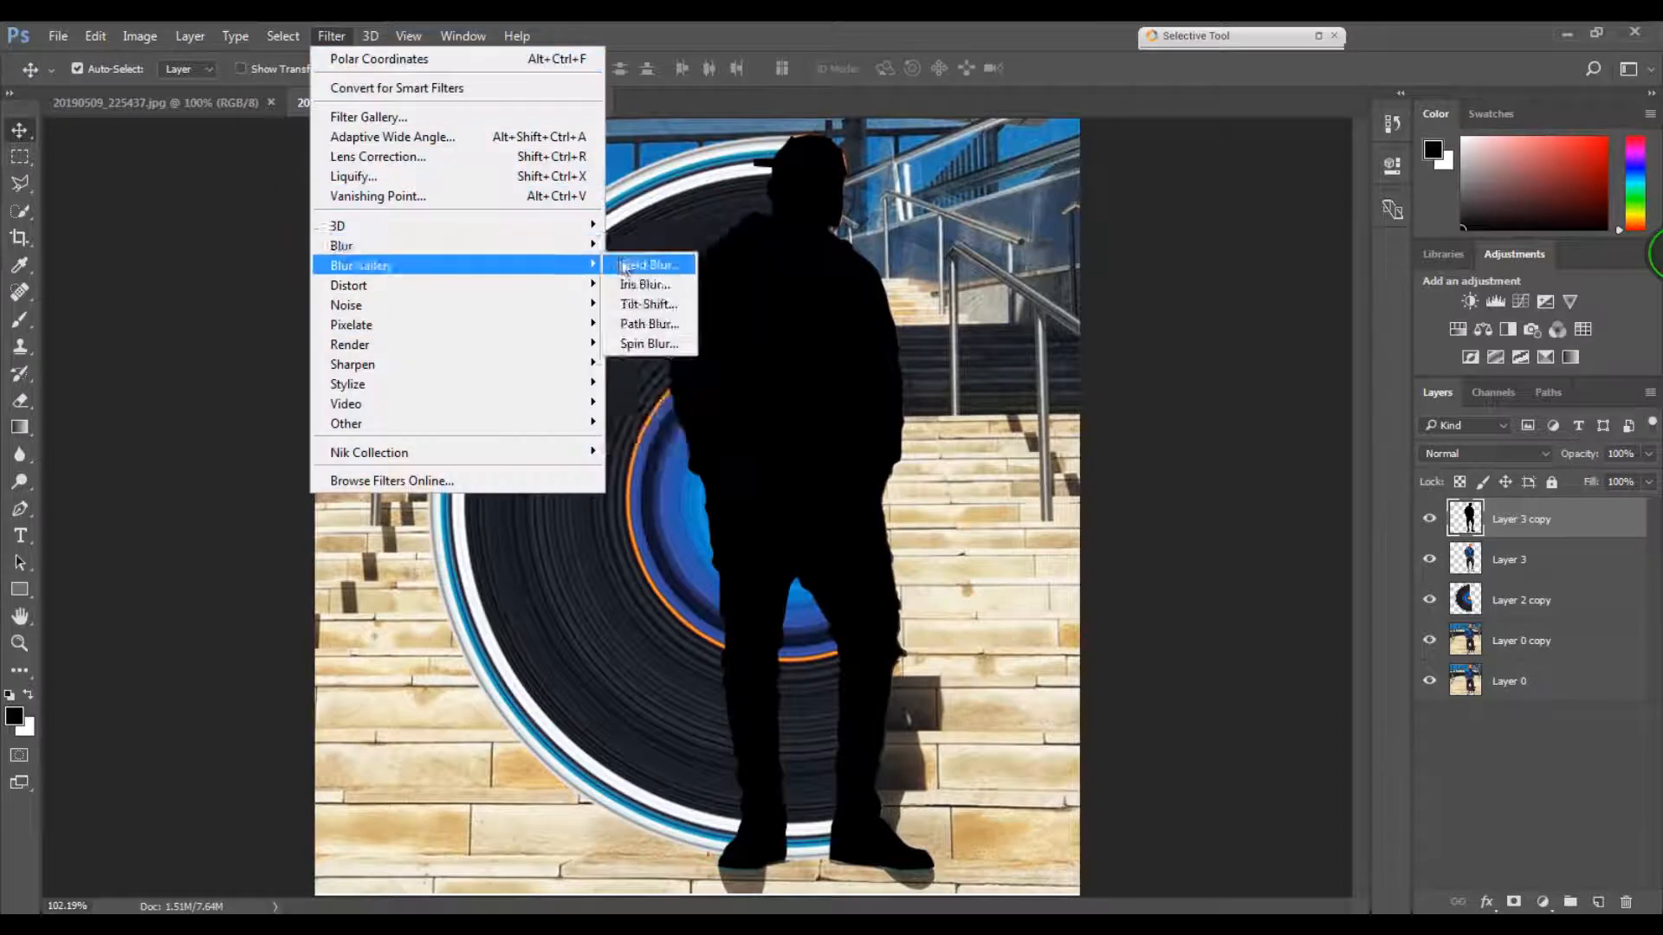
{"action": "left_click", "coordinate": [646, 325]}
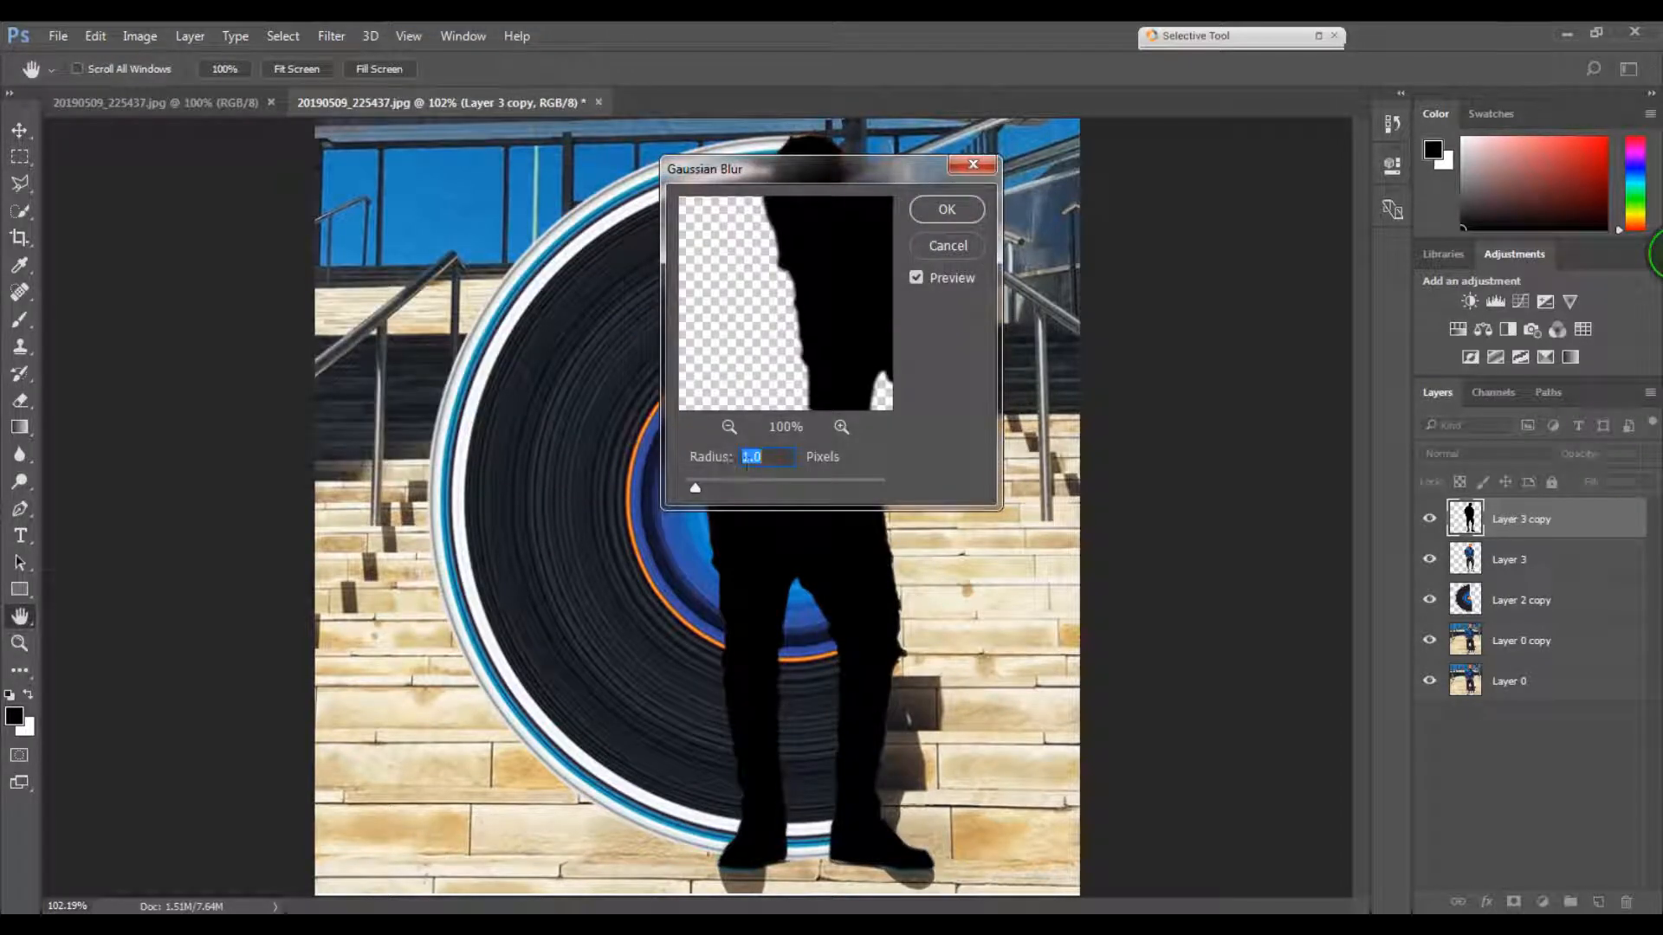
{"action": "type", "text": "5"}
{"action": "left_click", "coordinate": [946, 217]}
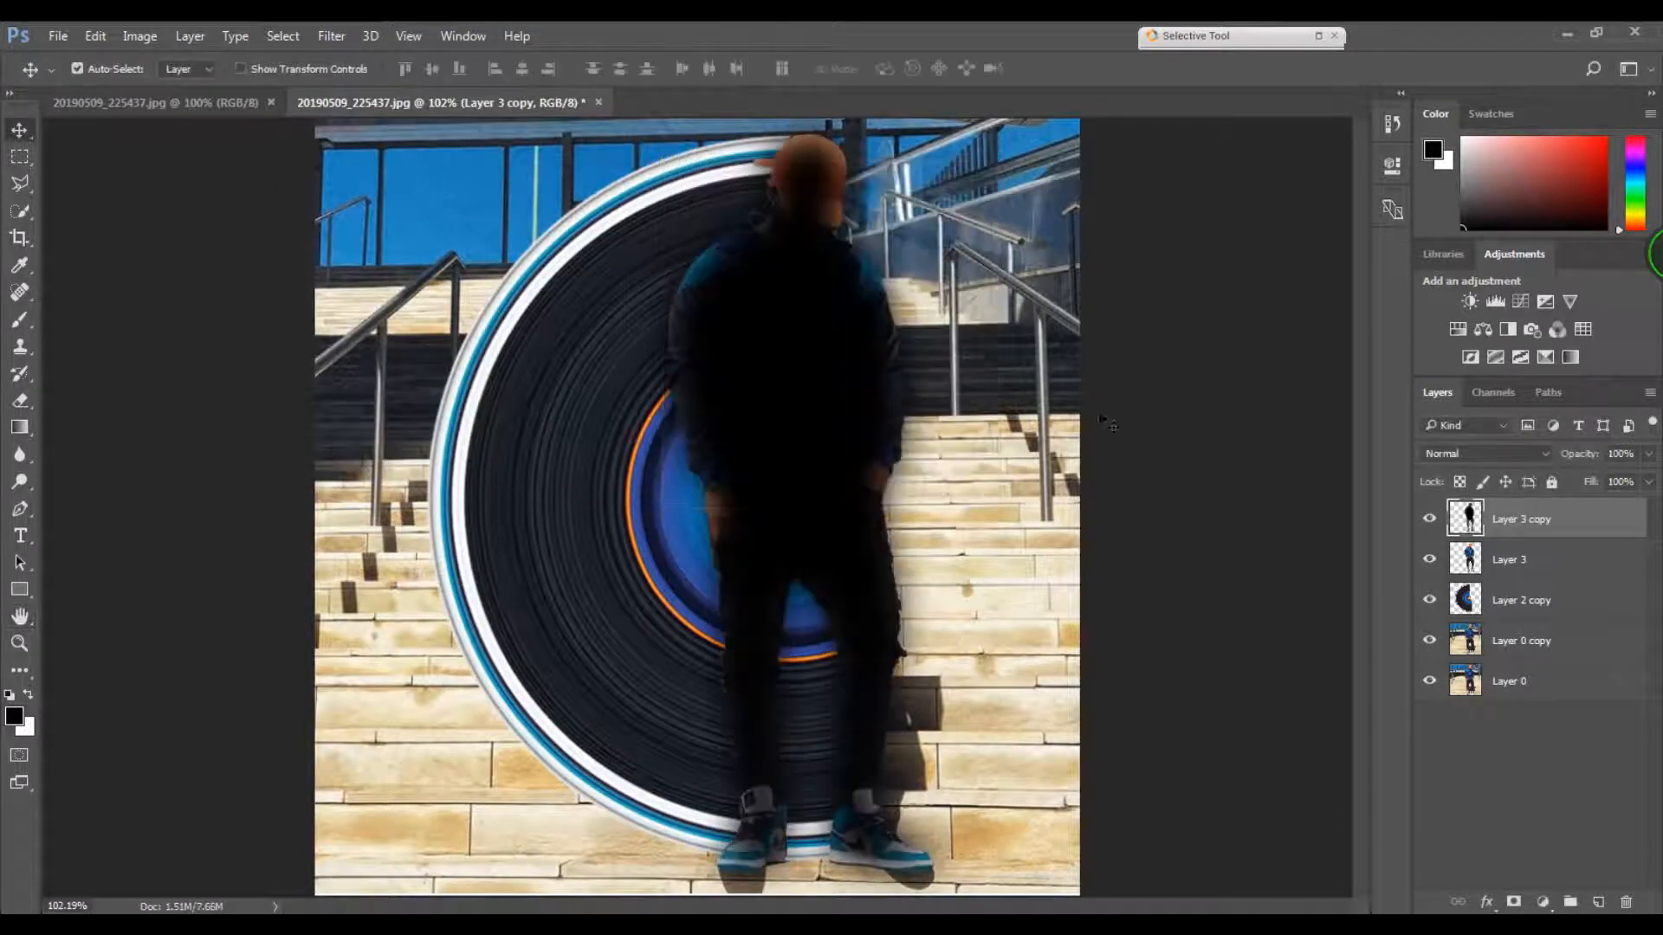
Step: Move the blurred silhouette beneath the man's layer, nudge it left, and scale it down slightly as his shadow
{"action": "left_click_drag", "start_coordinate": [1522, 519], "coordinate": [1490, 576]}
{"action": "key", "text": "ctrl+t"}
{"action": "key", "text": "Left"}
{"action": "key", "text": "Left"}
{"action": "key", "text": "Left"}
{"action": "key", "text": "Left"}
{"action": "key", "text": "Left"}
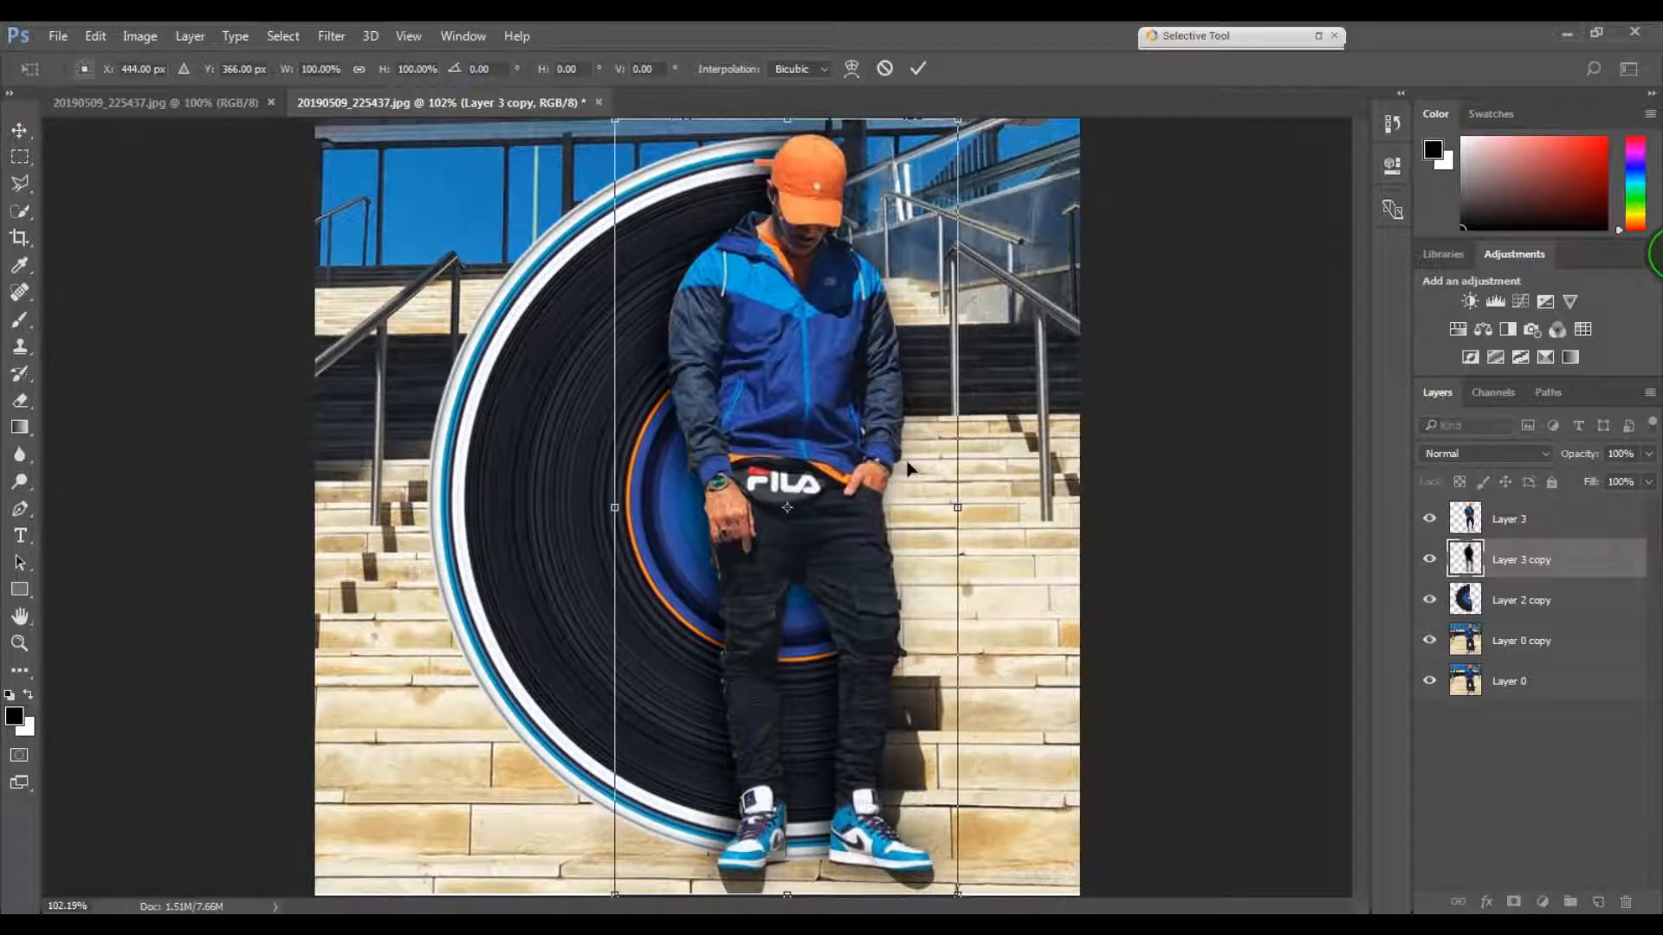
{"action": "left_click_drag", "start_coordinate": [957, 120], "coordinate": [947, 138]}
{"action": "key", "text": "Return"}
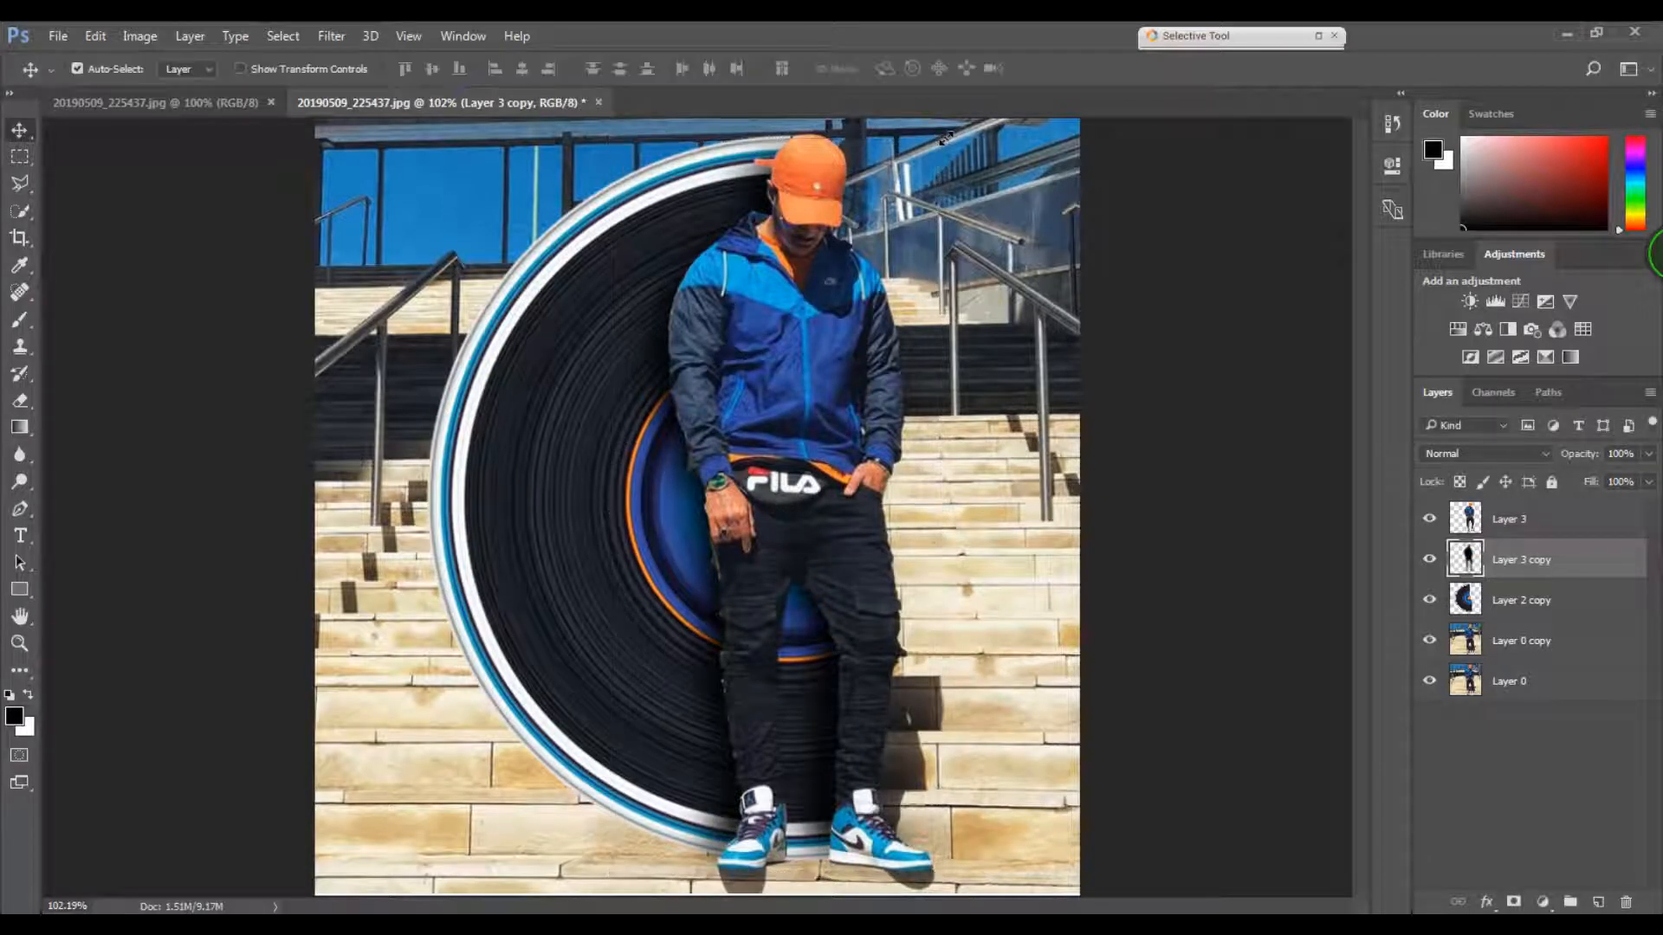
Step: Warp the shadow silhouette, pulling its lower part slightly down and outward near the feet
{"action": "key", "text": "ctrl+t"}
{"action": "left_click", "coordinate": [852, 69]}
{"action": "left_click_drag", "start_coordinate": [700, 856], "coordinate": [694, 878]}
{"action": "left_click_drag", "start_coordinate": [772, 618], "coordinate": [1207, 575]}
{"action": "key", "text": "Return"}
Step: Erase the bright fringe beside the hand and along the outer upper trouser leg on the man's layer with a 3 px eraser
{"action": "key", "text": "z"}
{"action": "left_click", "coordinate": [1520, 530]}
{"action": "mouse_move", "coordinate": [1363, 582]}
{"action": "left_mouse_down"}
{"action": "mouse_move", "coordinate": [1363, 339]}
{"action": "mouse_move", "coordinate": [1386, 572]}
{"action": "left_mouse_up"}
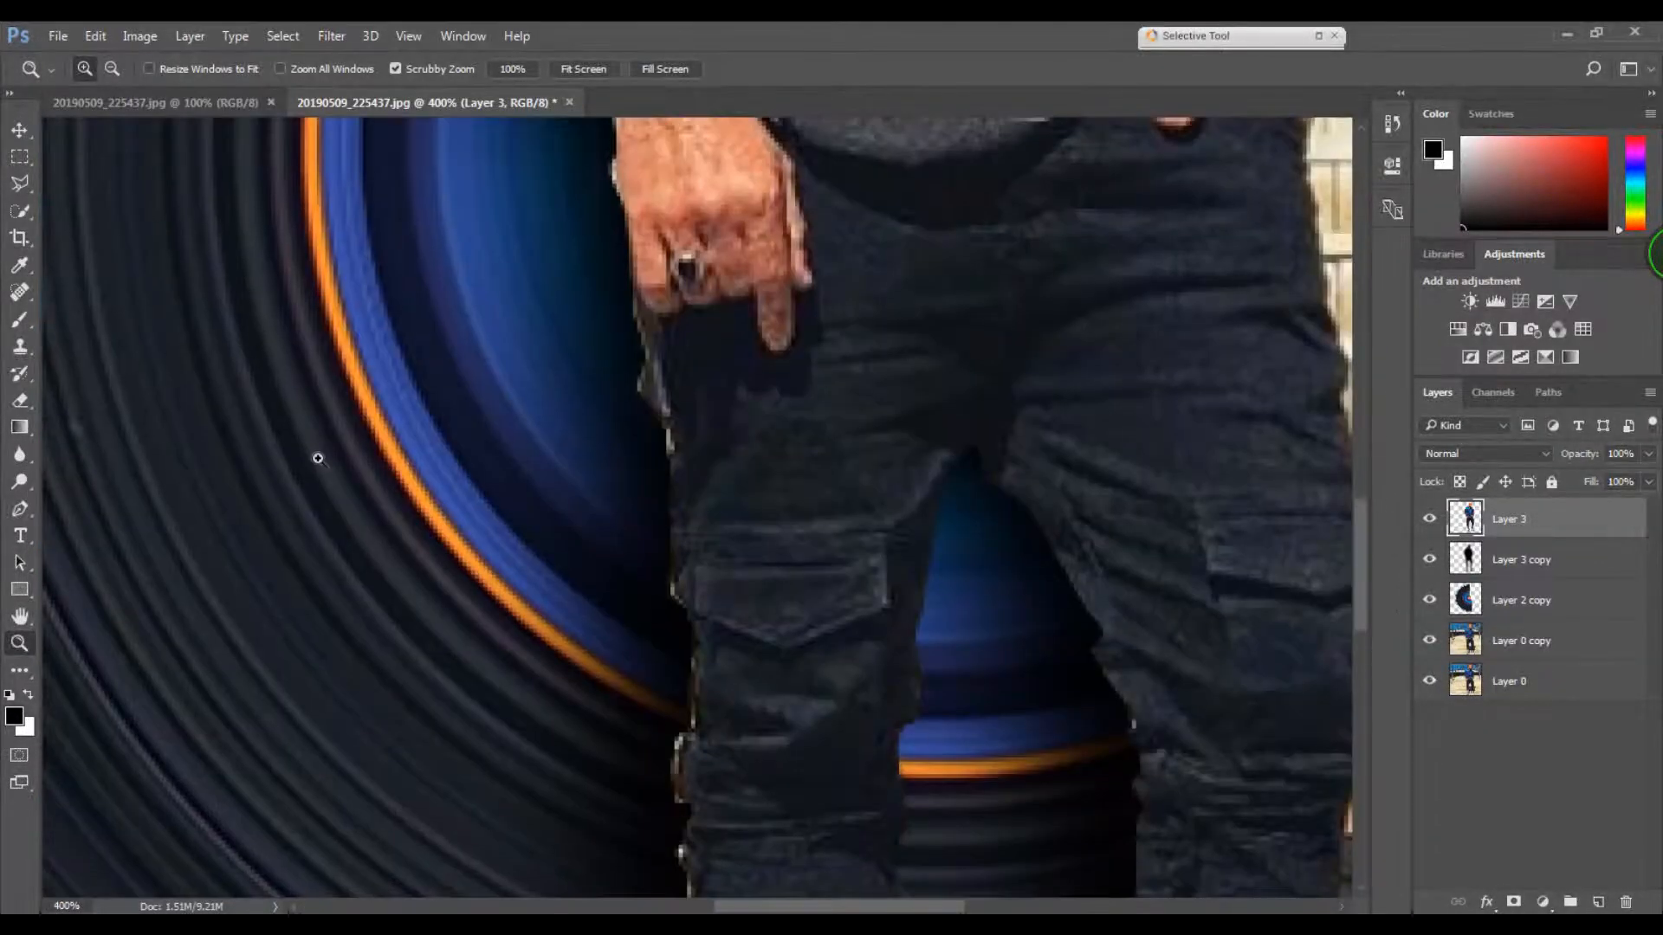
{"action": "key", "text": "e"}
{"action": "right_click", "coordinate": [381, 499]}
{"action": "left_click_drag", "start_coordinate": [692, 552], "coordinate": [683, 552]}
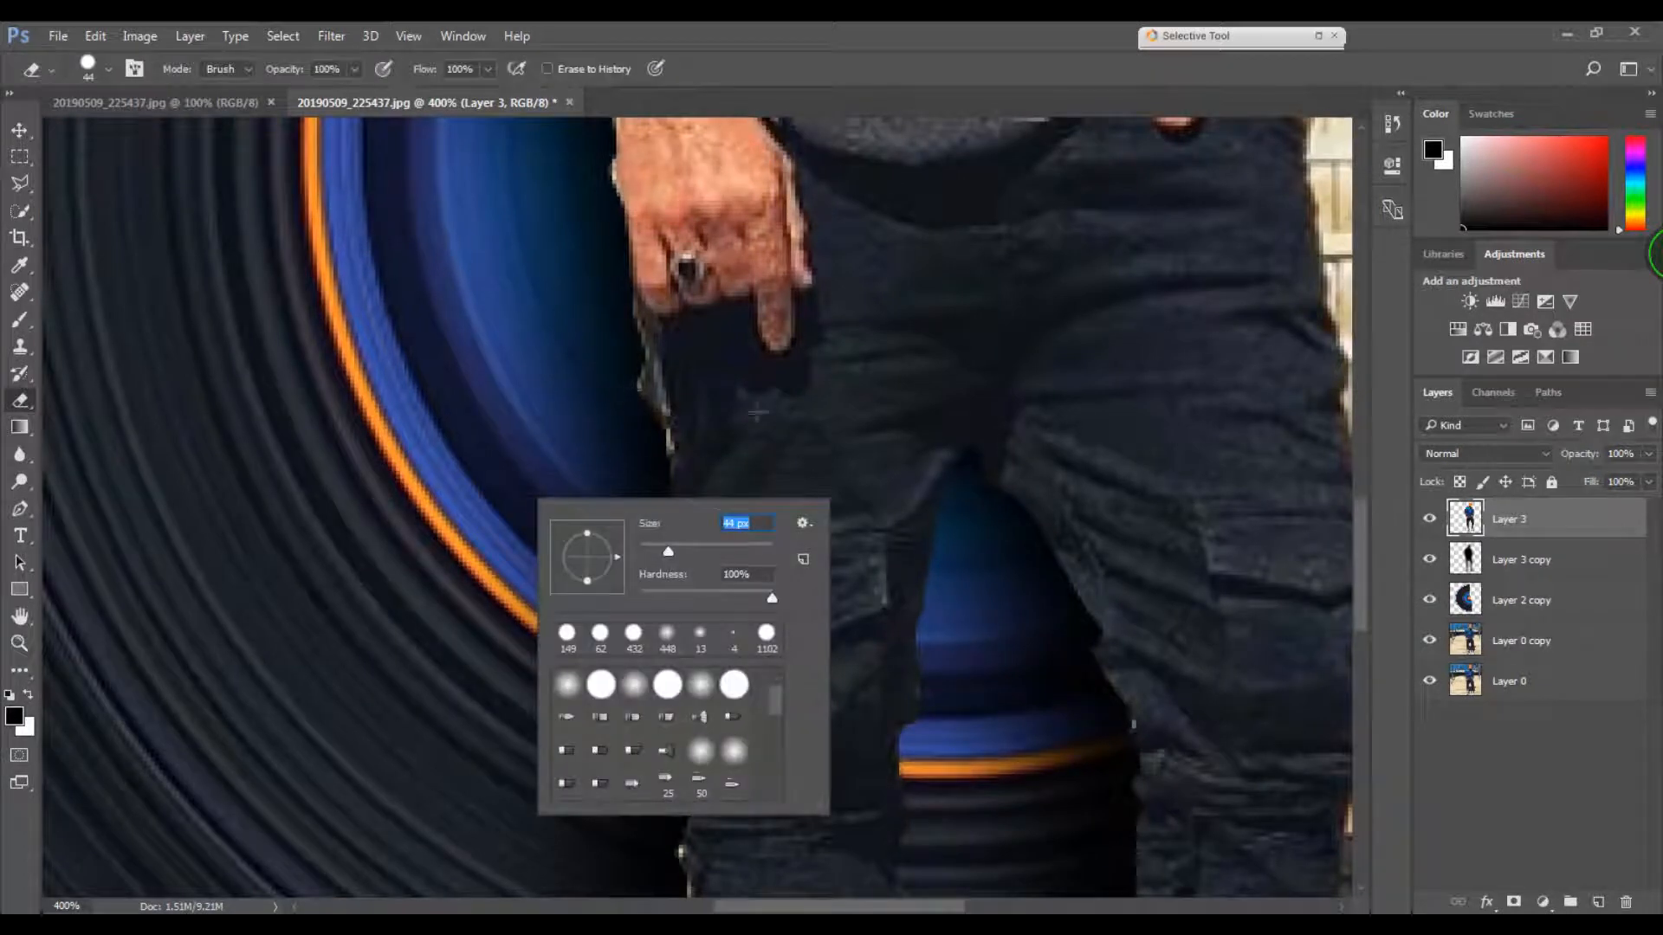
{"action": "left_click_drag", "start_coordinate": [648, 551], "coordinate": [641, 551]}
{"action": "key", "text": "Return"}
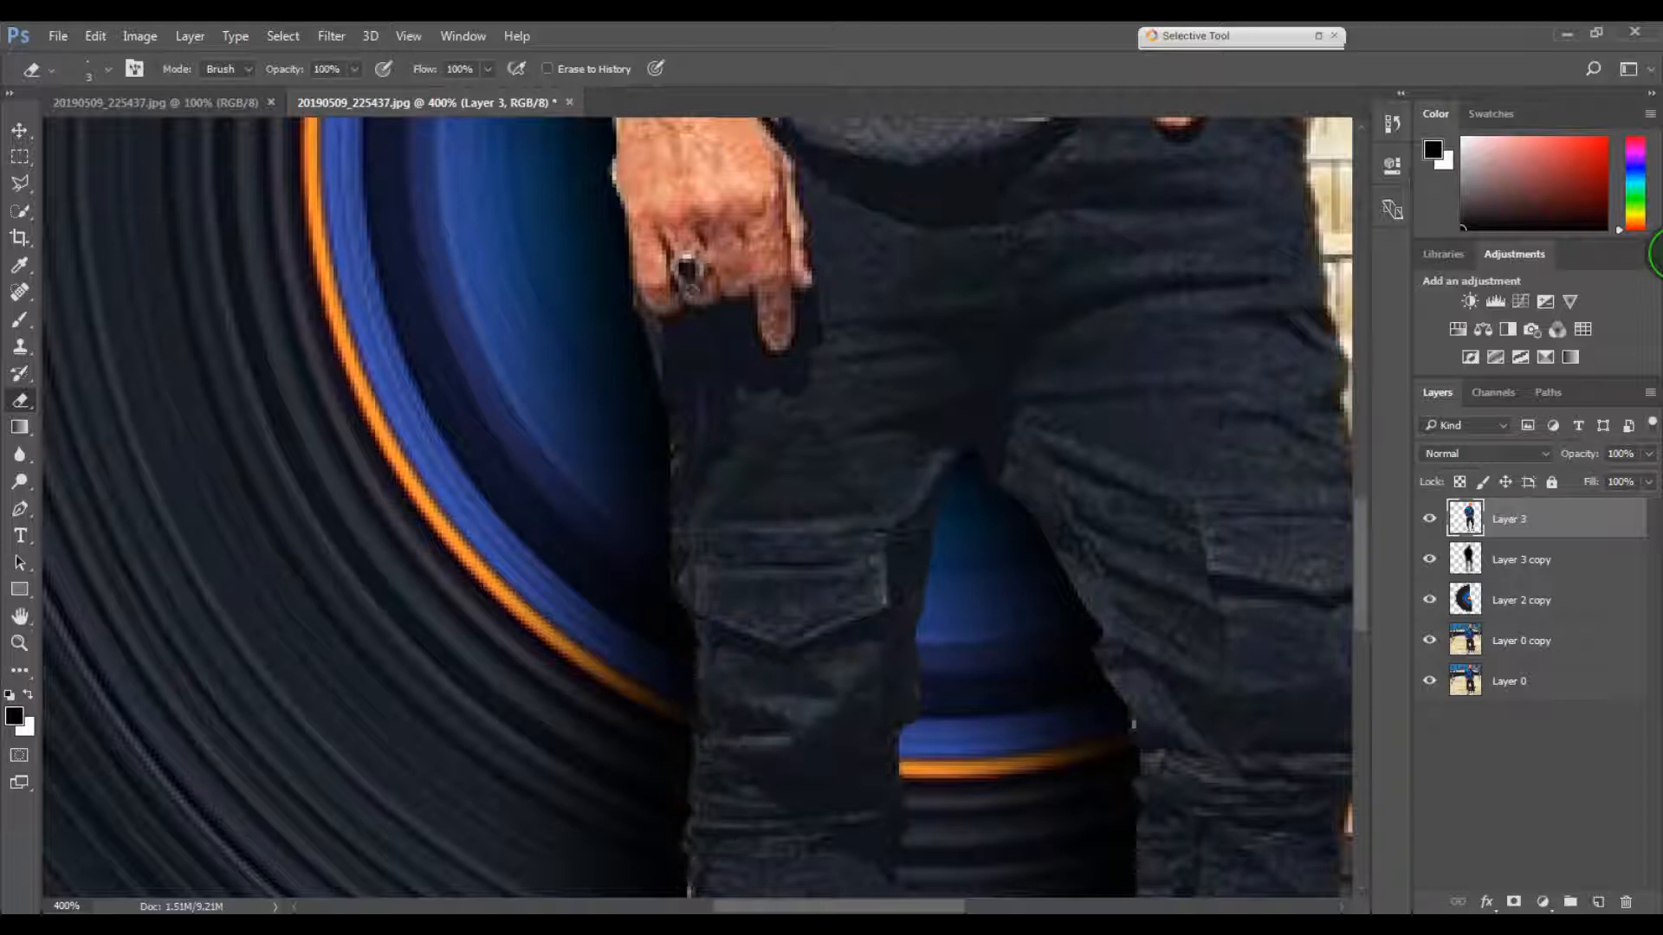
Step: Erase the remaining light fringe along the outer edge of the lower trouser leg down to the shoe
{"action": "left_click_drag", "start_coordinate": [1367, 595], "coordinate": [1371, 663]}
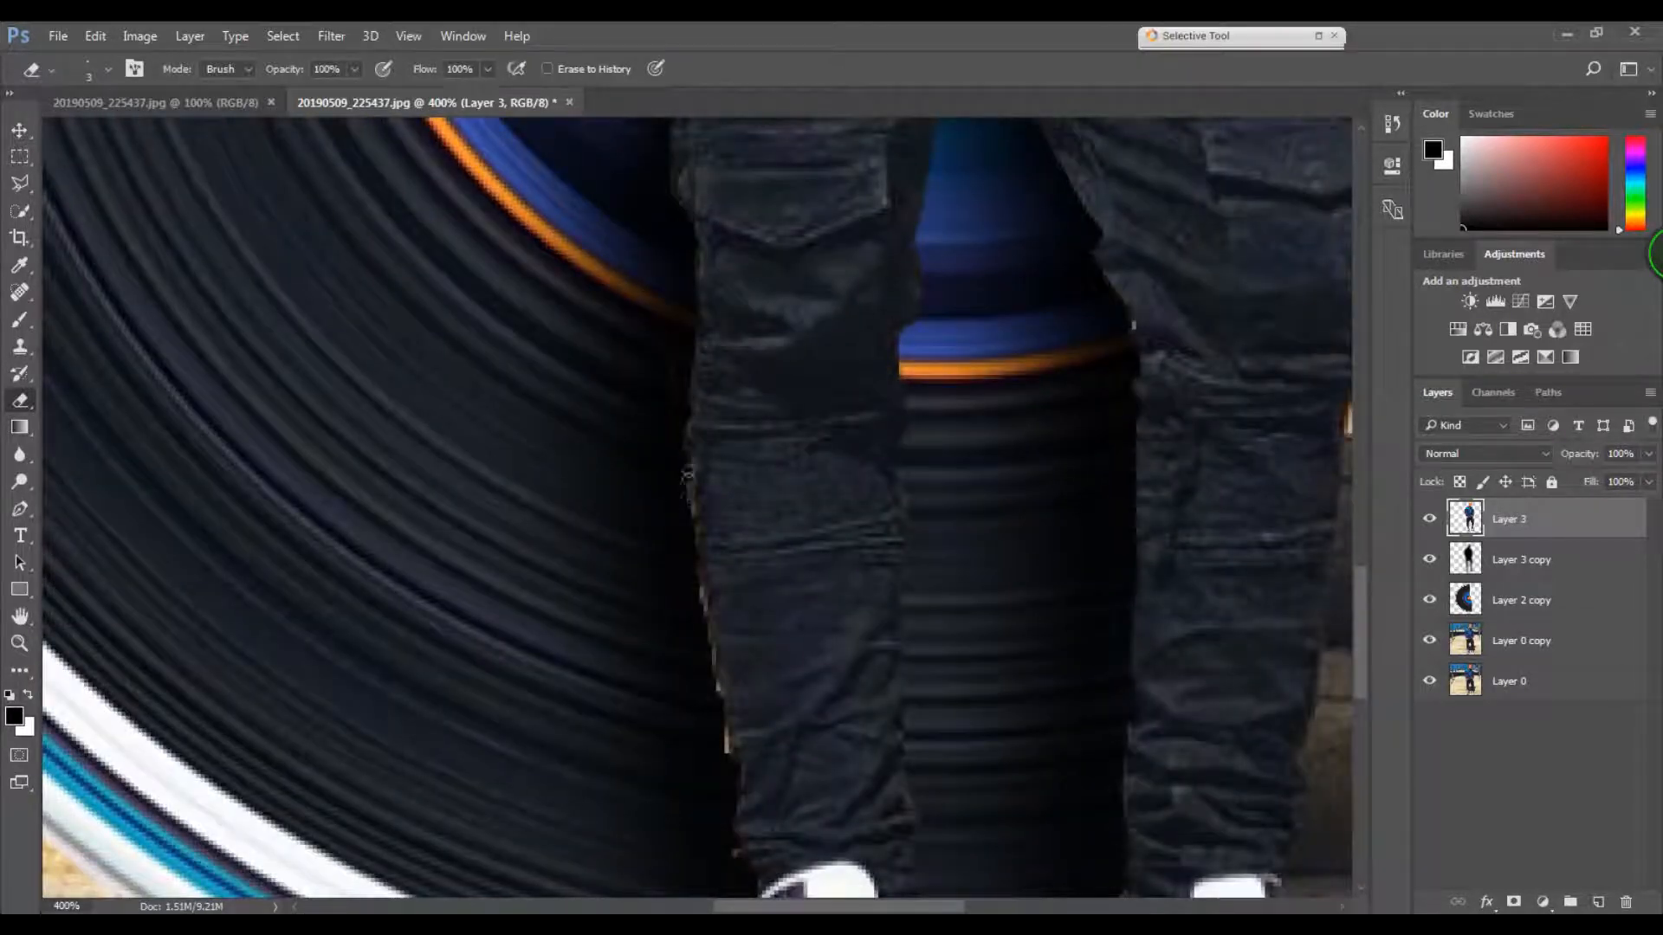
{"action": "scroll", "coordinate": [1116, 636], "scroll_direction": "down", "scroll_amount": 5}
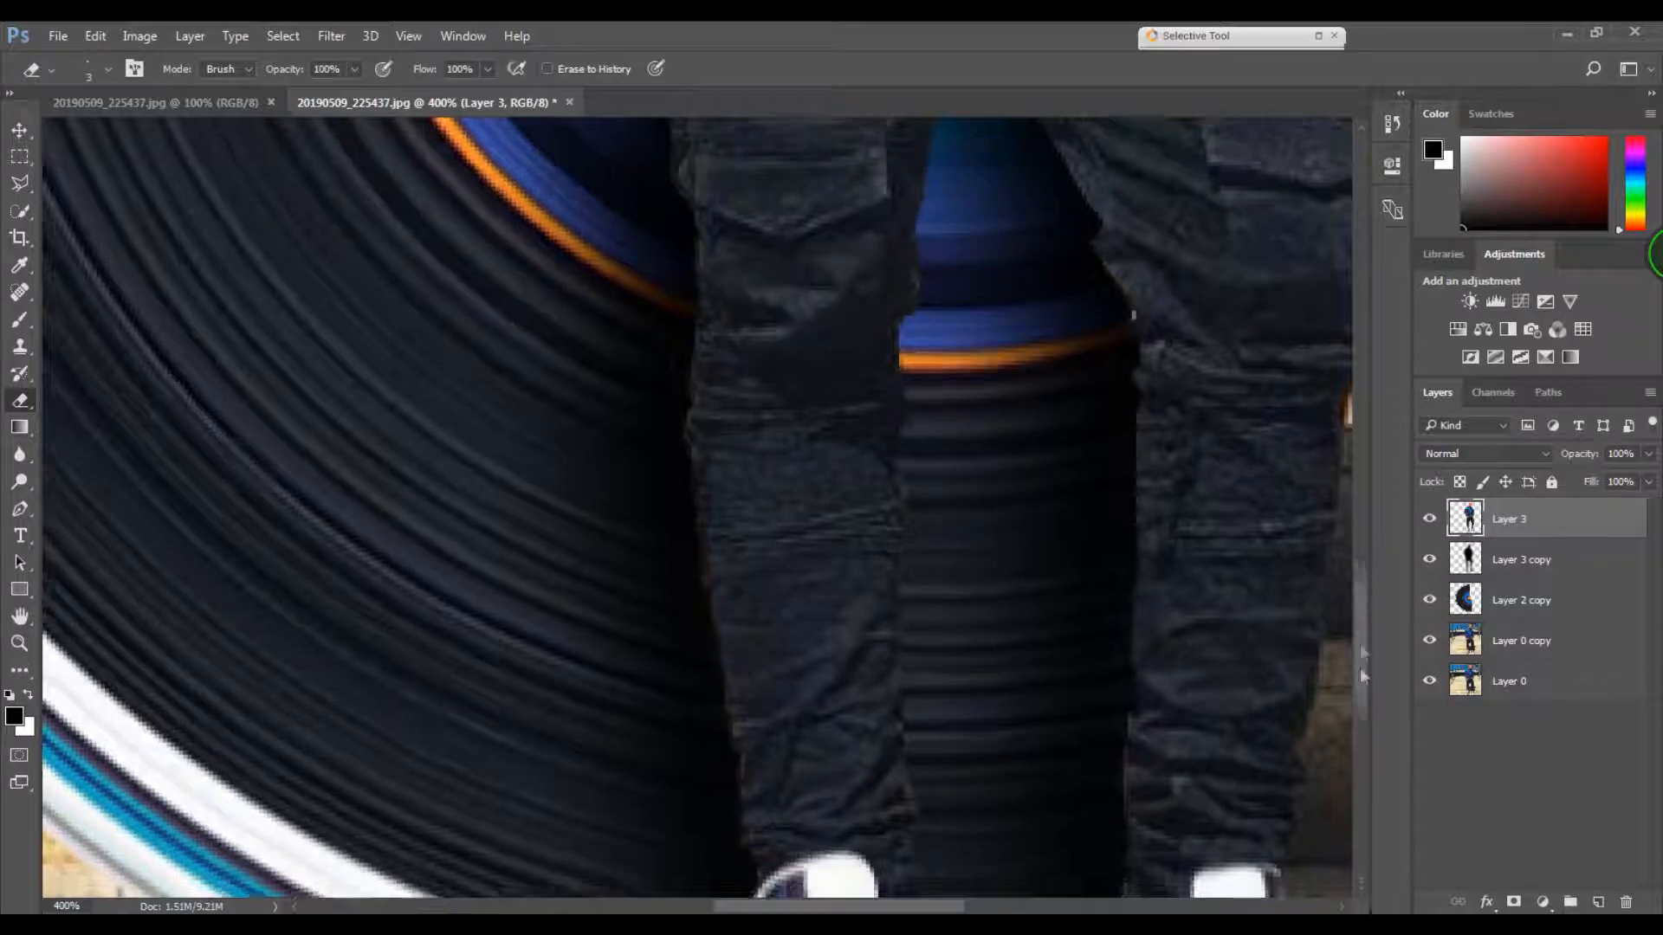
{"action": "left_click_drag", "start_coordinate": [915, 907], "coordinate": [1011, 907]}
{"action": "left_click_drag", "start_coordinate": [1362, 646], "coordinate": [1338, 238]}
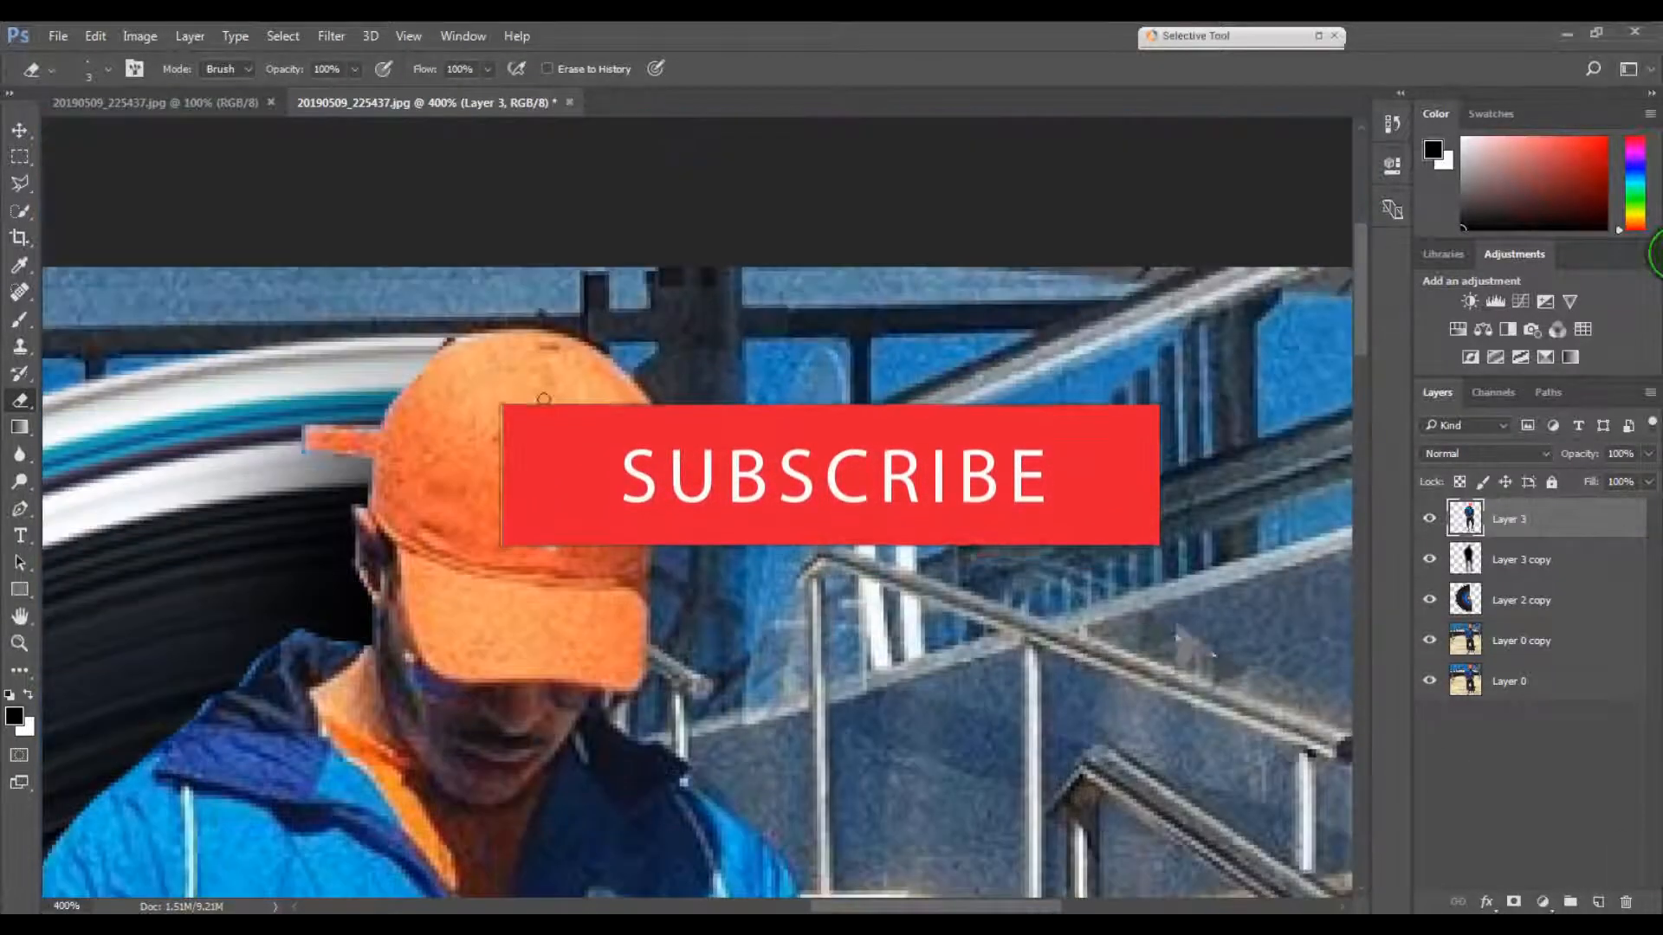
{"action": "key", "text": "z"}
{"action": "key", "text": "ctrl+0"}
Step: Try different blending modes on the pixel-stretch half-disc layer and set it back to Normal
{"action": "left_click", "coordinate": [1483, 453]}
{"action": "left_click", "coordinate": [1515, 454]}
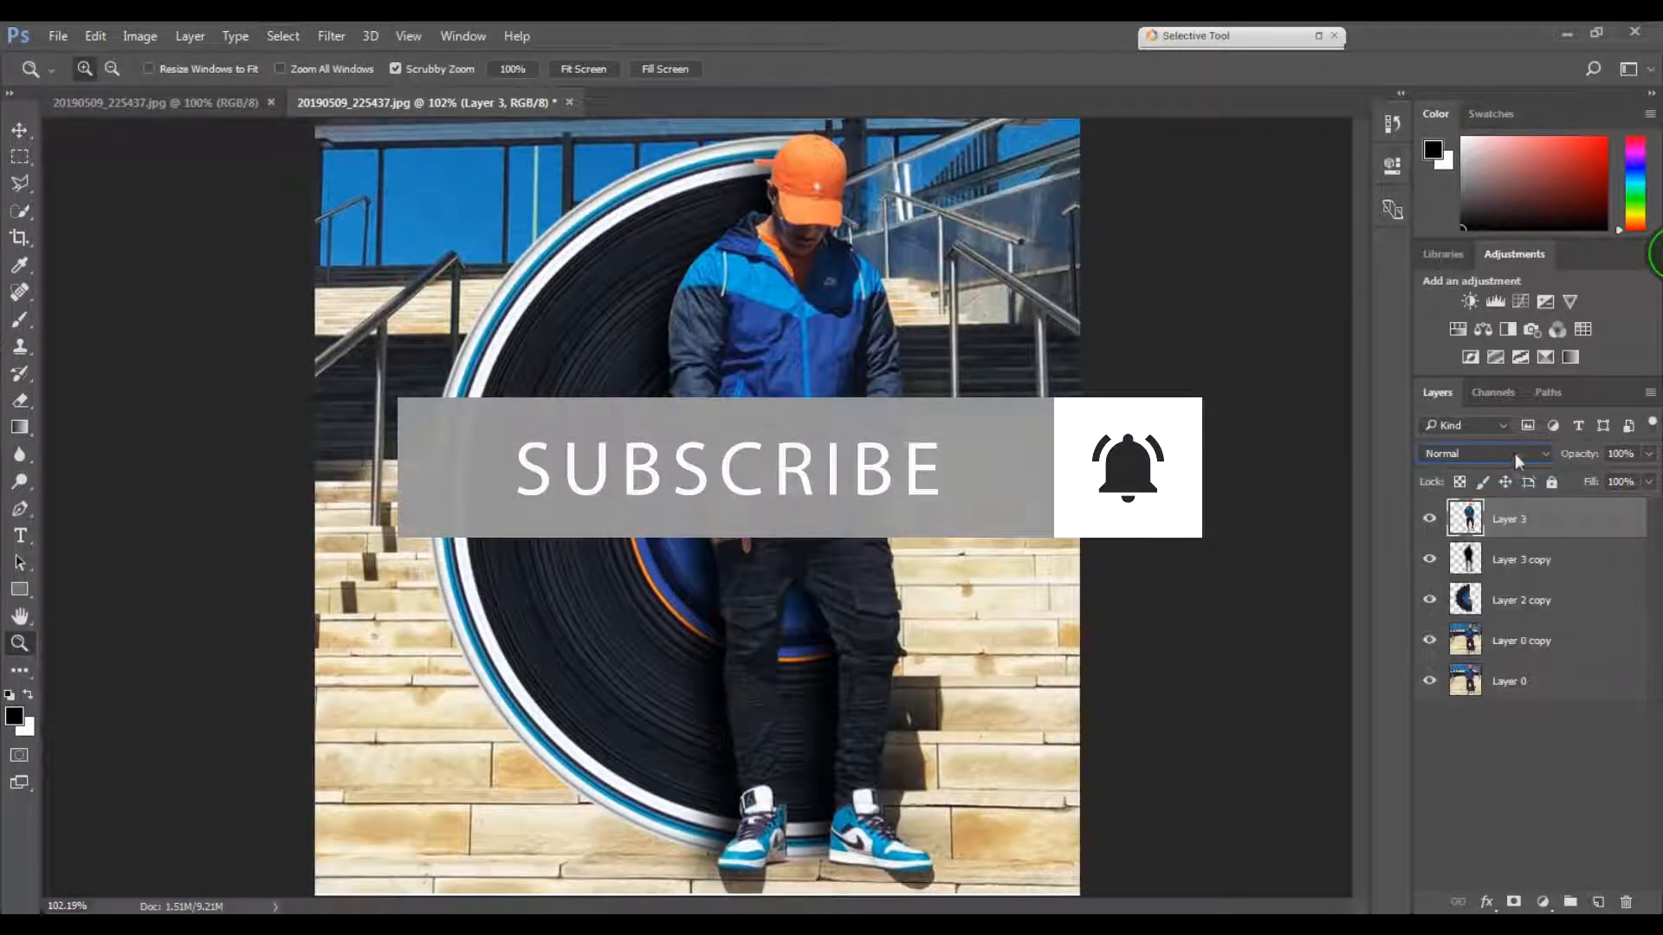
{"action": "left_click", "coordinate": [1511, 600]}
{"action": "left_click", "coordinate": [1483, 453]}
{"action": "left_click", "coordinate": [1463, 658]}
{"action": "left_click", "coordinate": [1459, 453]}
{"action": "left_click", "coordinate": [1459, 454]}
{"action": "scroll", "coordinate": [1459, 454], "scroll_direction": "down", "scroll_amount": 3}
{"action": "scroll", "coordinate": [1458, 454], "scroll_direction": "up", "scroll_amount": 5}
{"action": "scroll", "coordinate": [1460, 452], "scroll_direction": "down", "scroll_amount": 14}
{"action": "left_click", "coordinate": [1474, 456]}
{"action": "left_click", "coordinate": [1483, 473]}
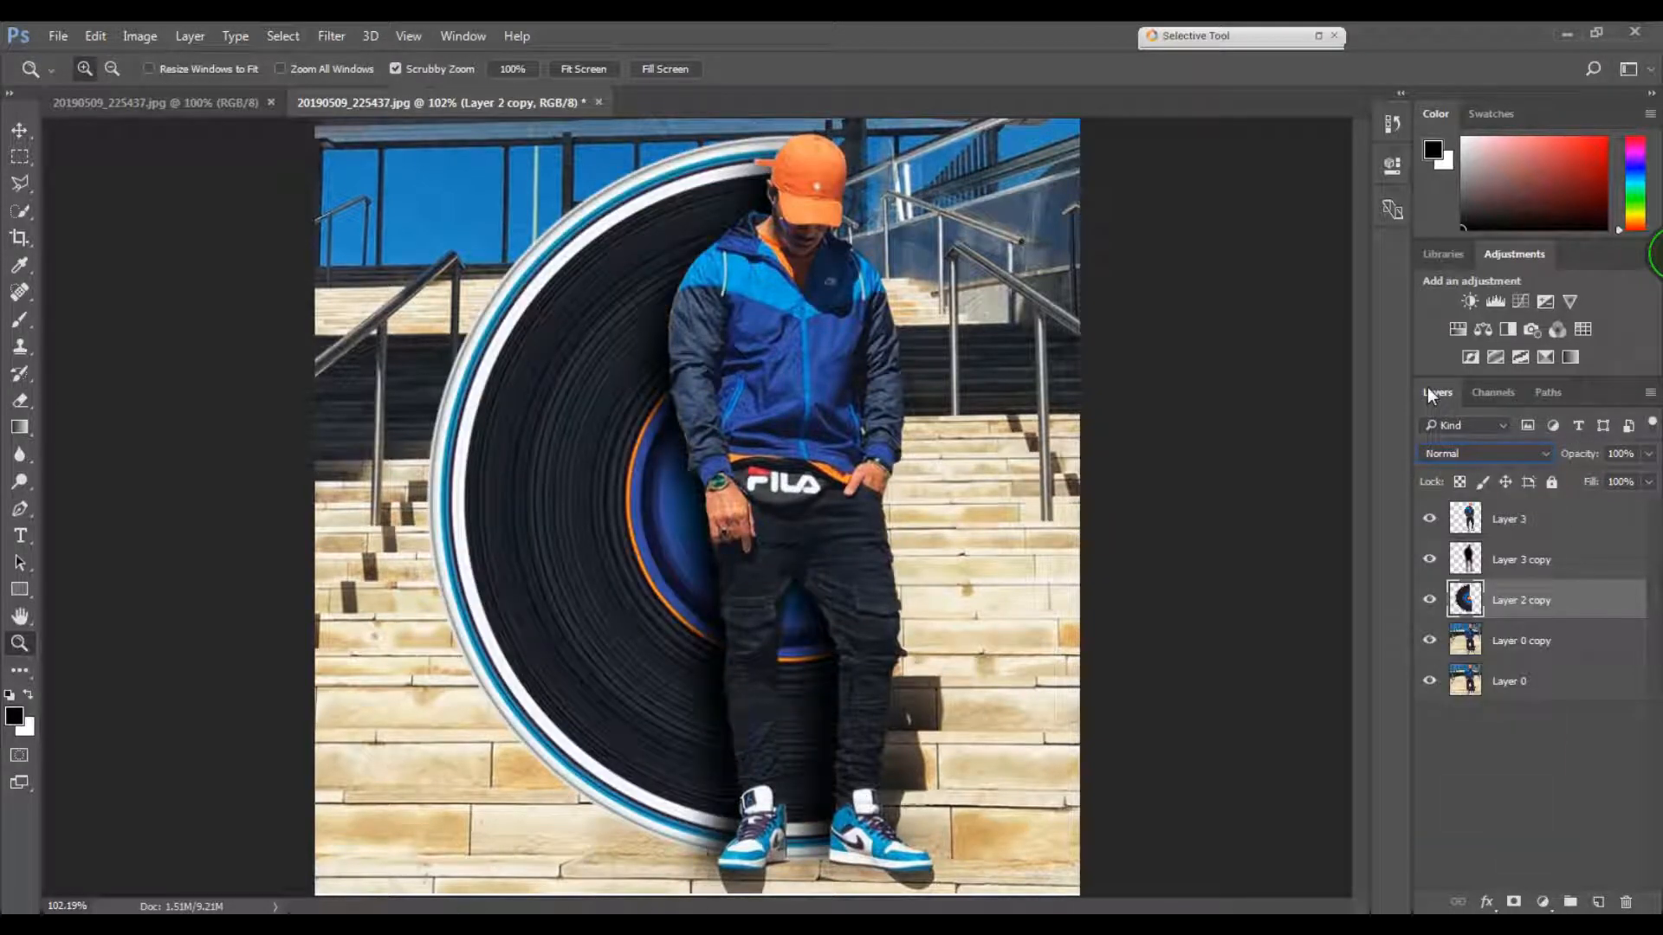
Step: Add a Color Lookup adjustment layer above the man's layer and try out 3DLUT looks, including Crisp_Winter.look
{"action": "left_click", "coordinate": [1552, 521]}
{"action": "left_click", "coordinate": [1582, 330]}
{"action": "left_click", "coordinate": [1309, 225]}
{"action": "left_click", "coordinate": [1307, 225]}
{"action": "scroll", "coordinate": [1306, 225], "scroll_direction": "down", "scroll_amount": 1}
{"action": "scroll", "coordinate": [1306, 221], "scroll_direction": "down", "scroll_amount": 2}
{"action": "scroll", "coordinate": [1306, 222], "scroll_direction": "down", "scroll_amount": 8}
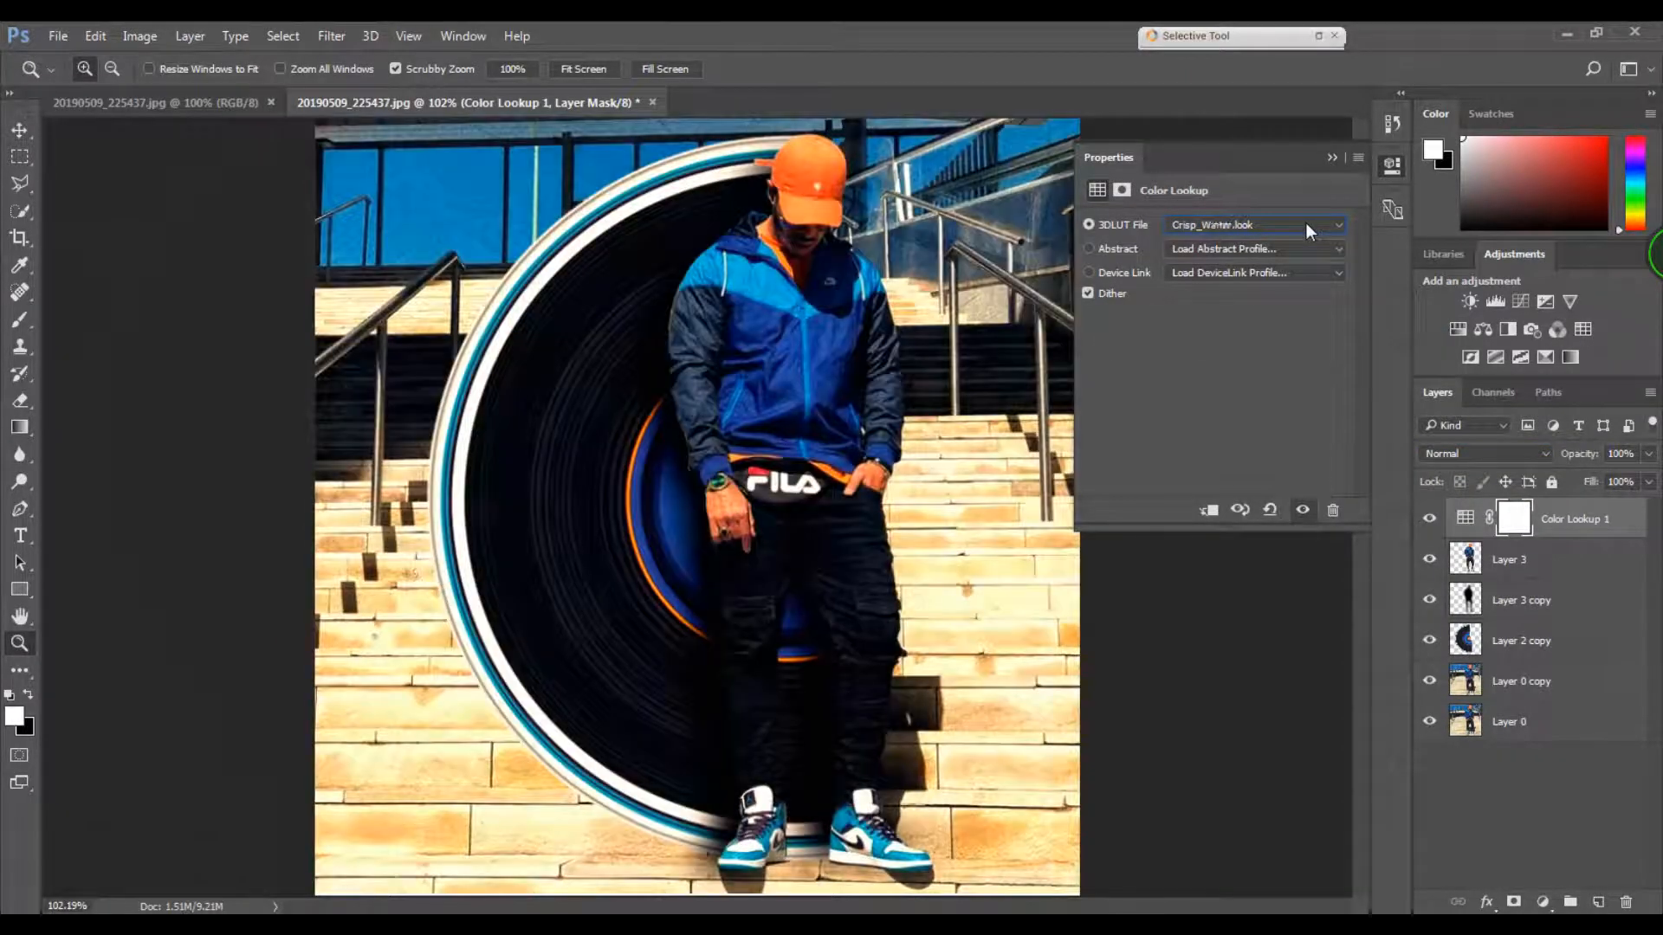